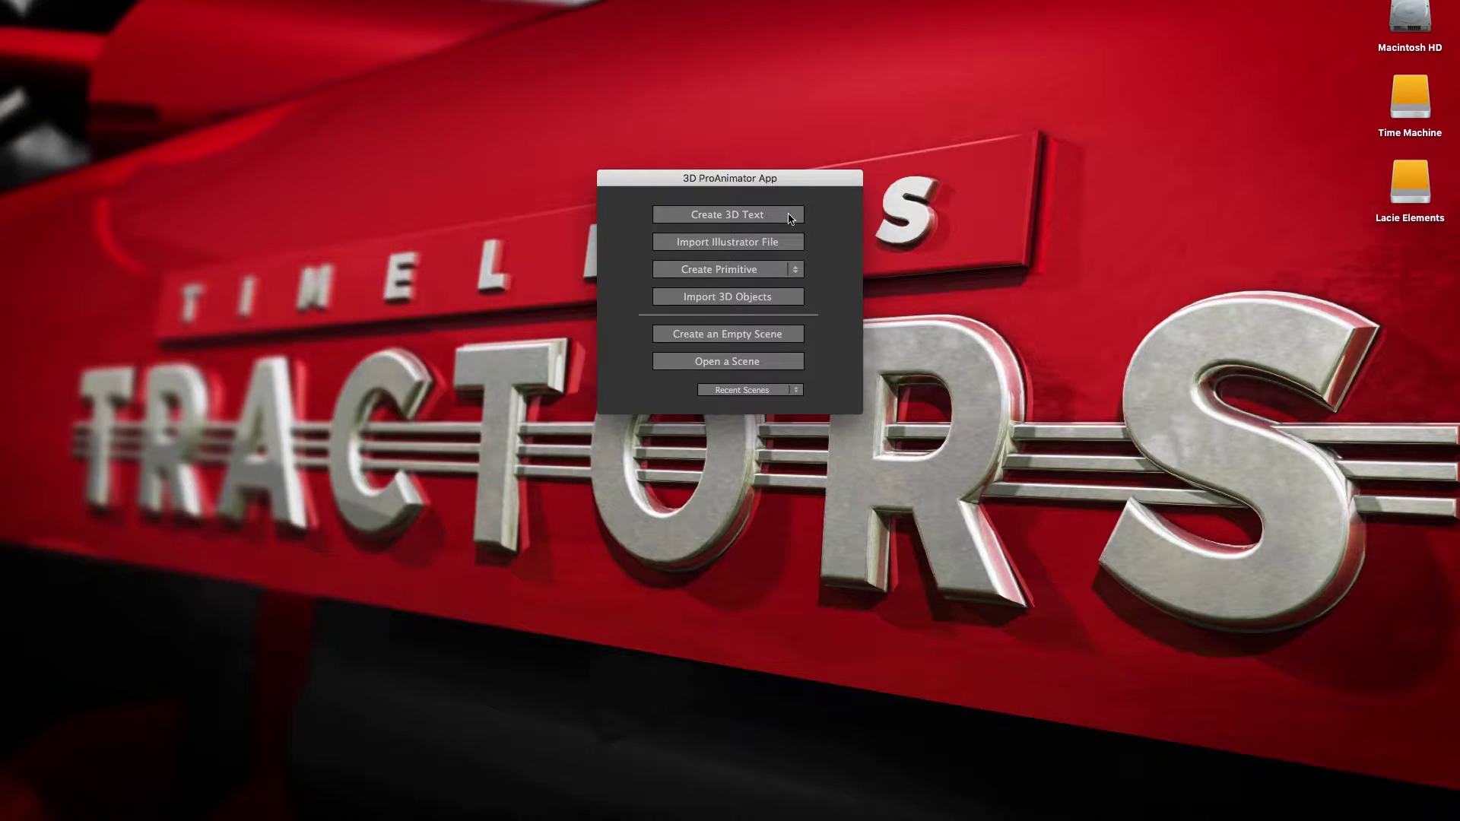
# - Create a new 3D text scene containing the words "3D Text" in the default font
pyautogui.click(794, 269)
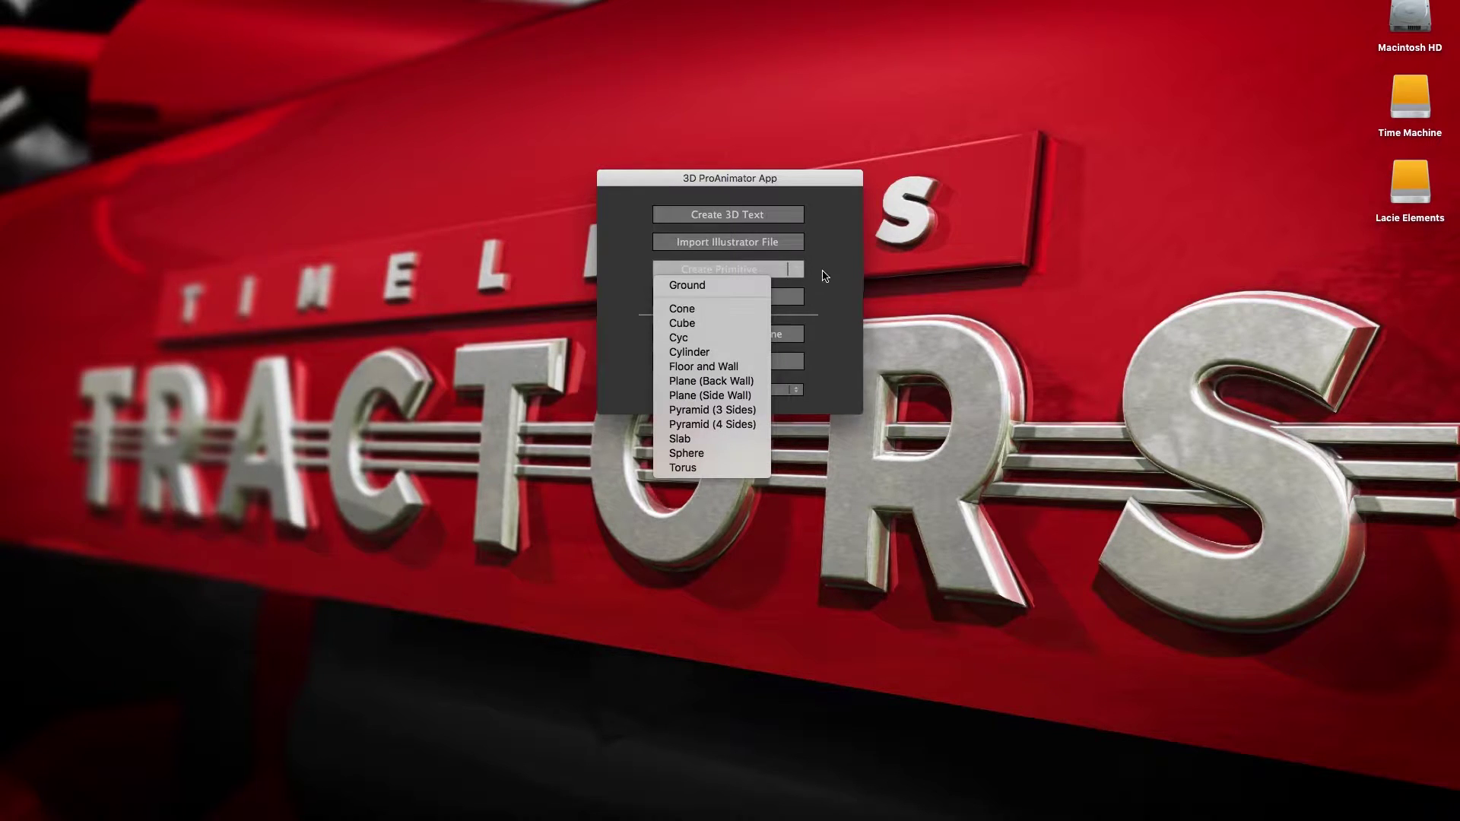
pyautogui.click(826, 276)
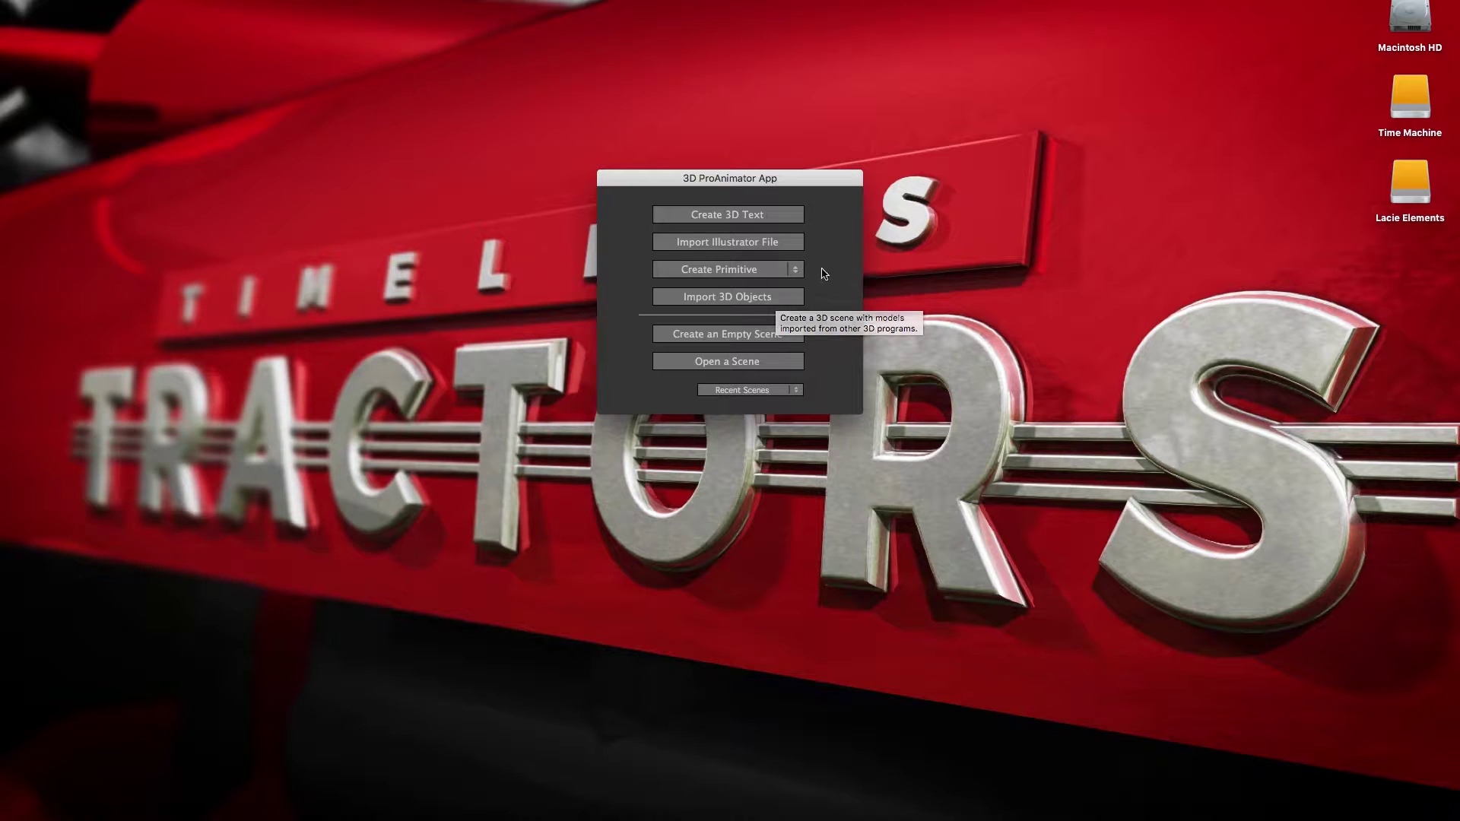
pyautogui.click(789, 218)
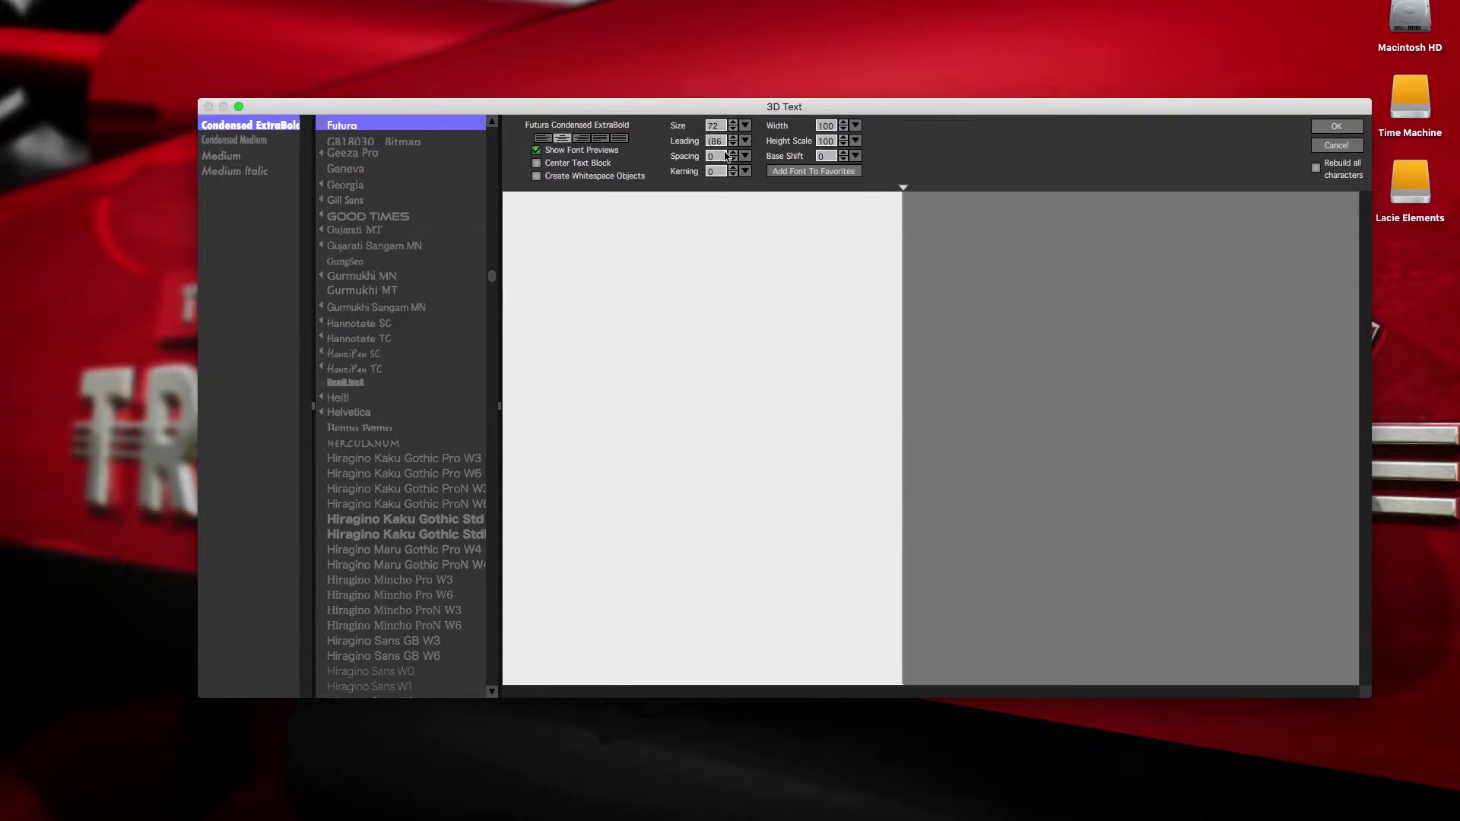
pyautogui.write('3D Text')
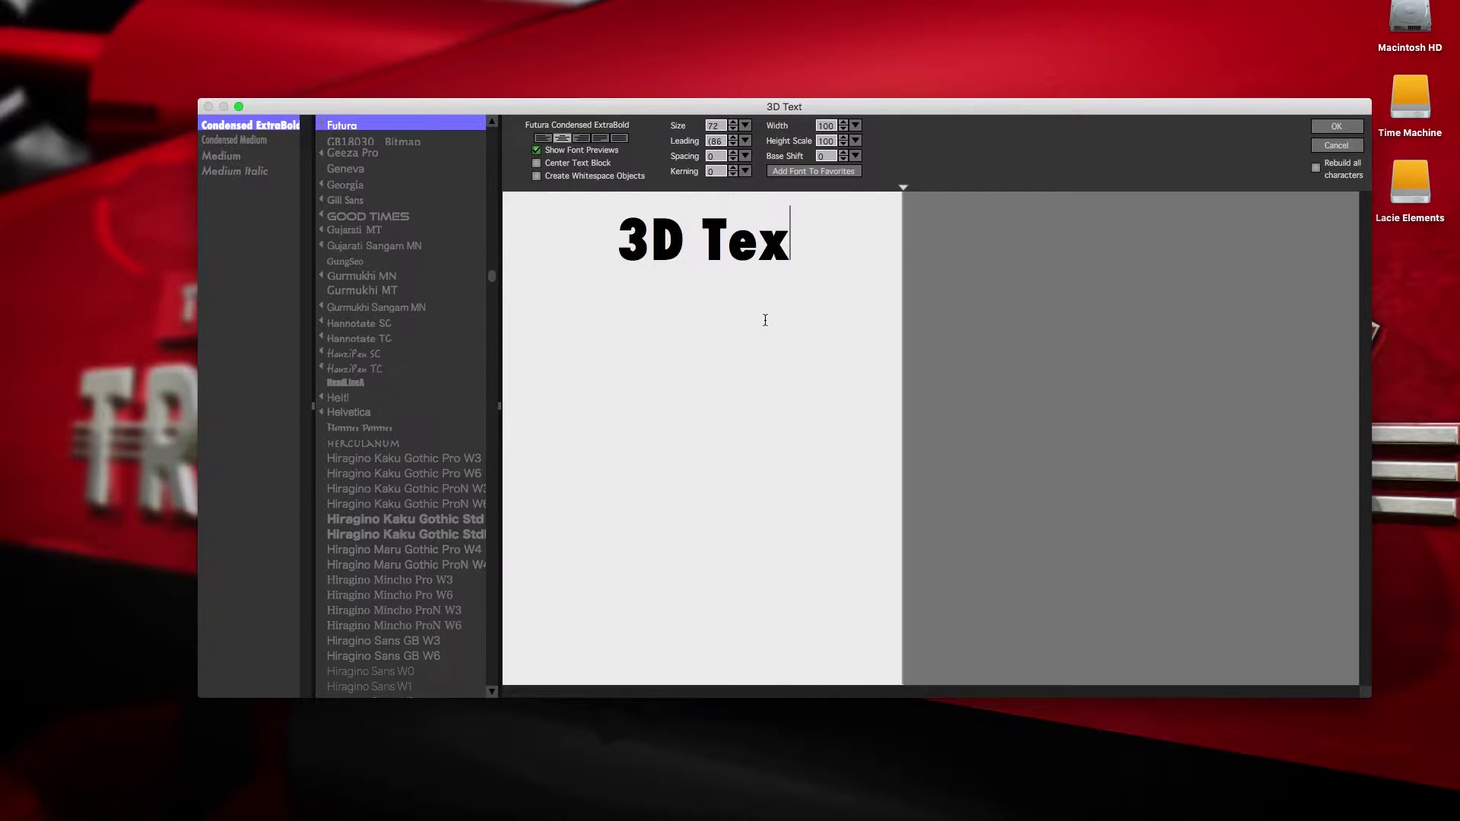
pyautogui.click(1336, 127)
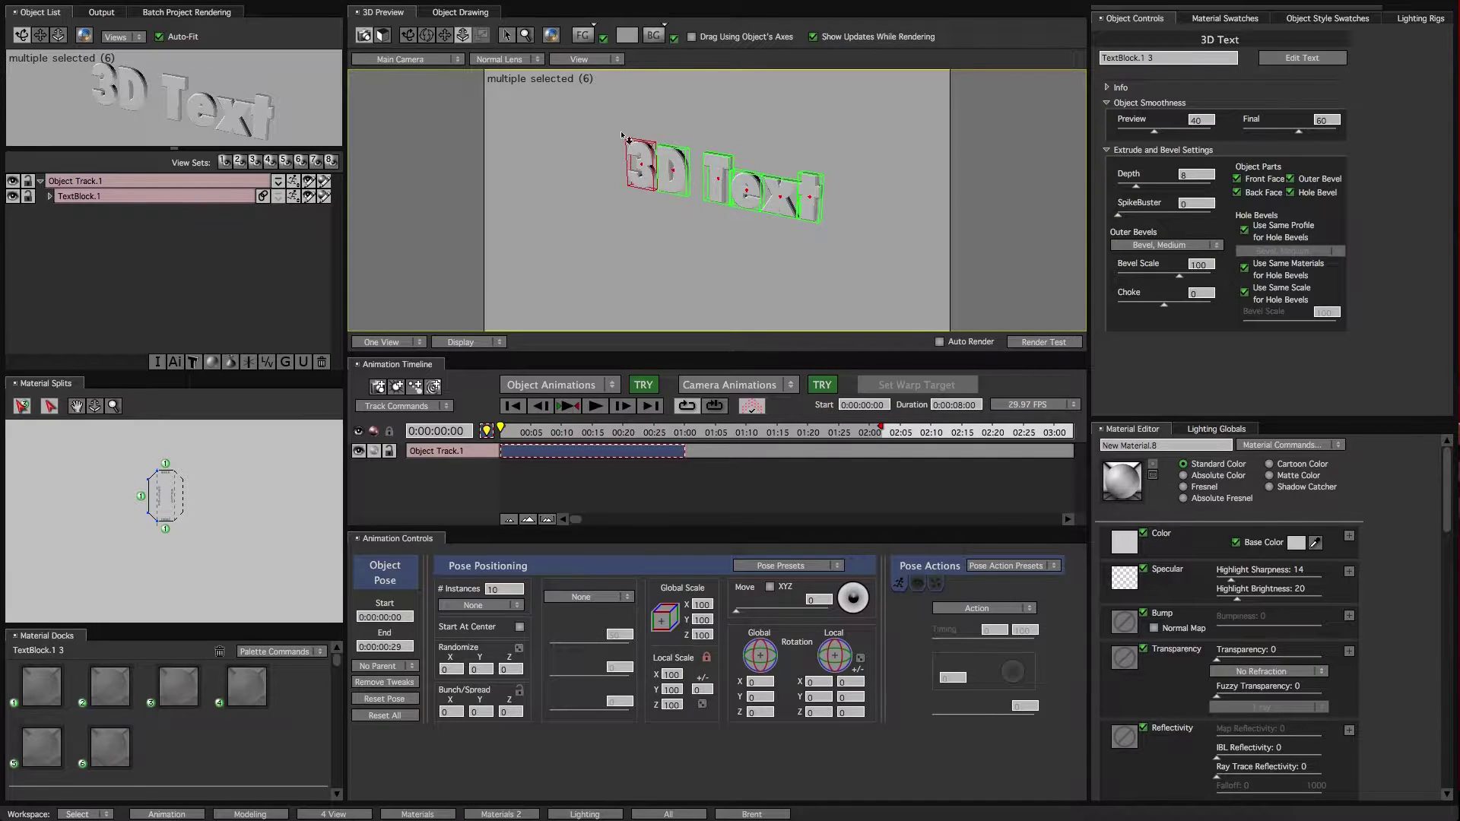
# - Select the whole text block and set its extrusion depth to about 18.03
pyautogui.scroll(5, 655, 231)
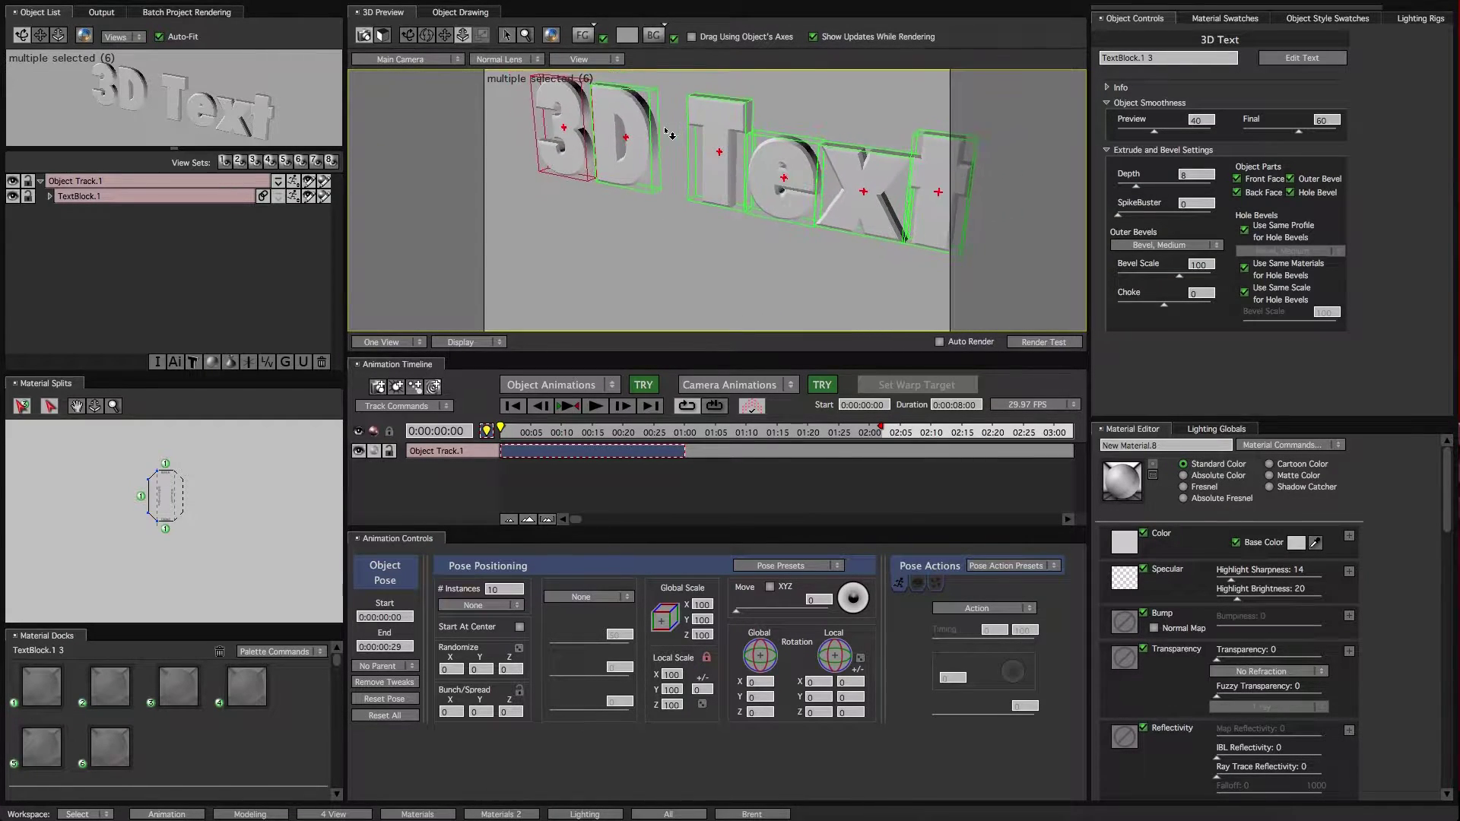
pyautogui.moveTo(693, 137); pyautogui.dragTo(641, 203)
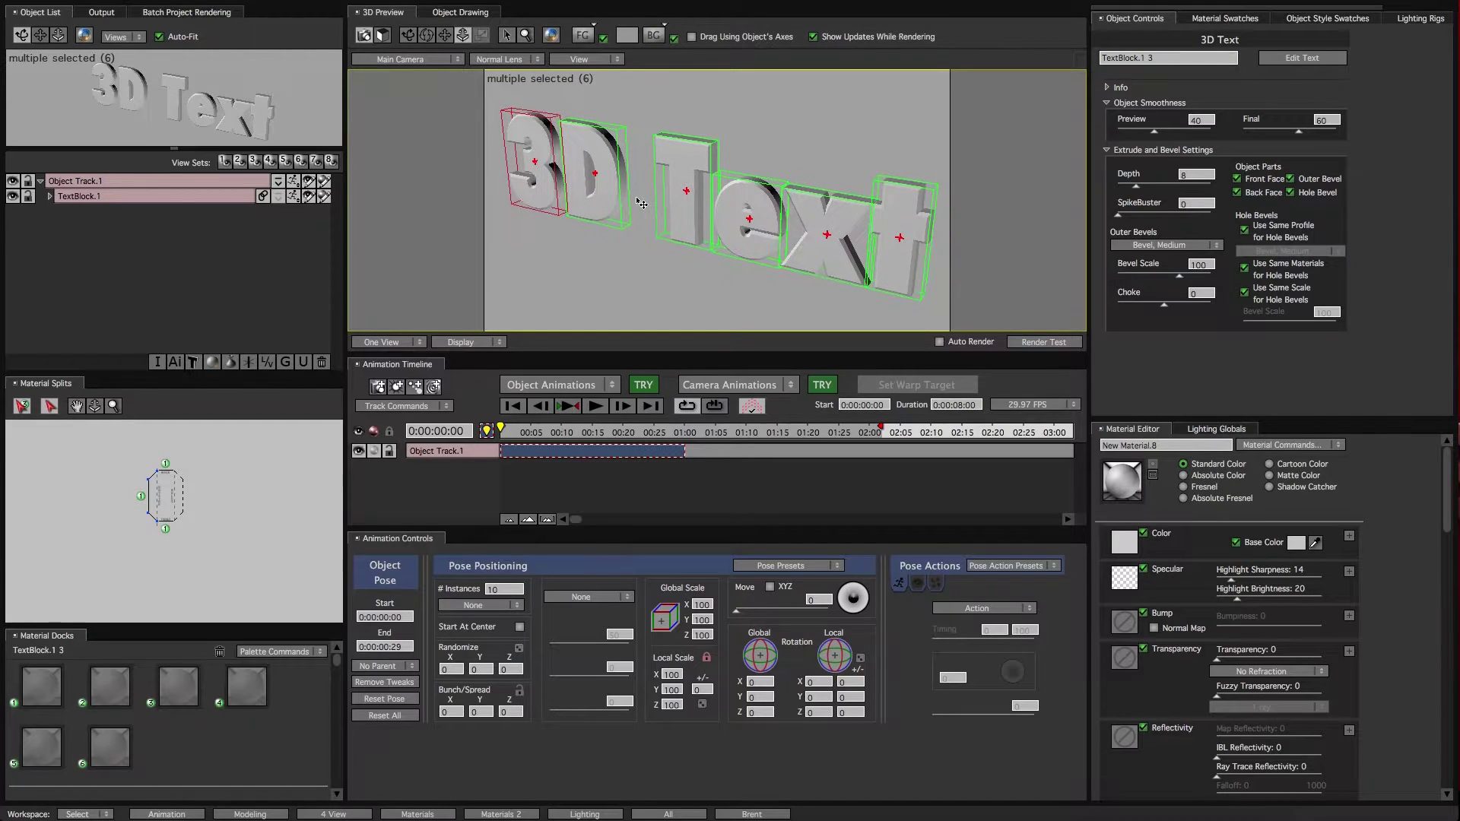
pyautogui.click(183, 226)
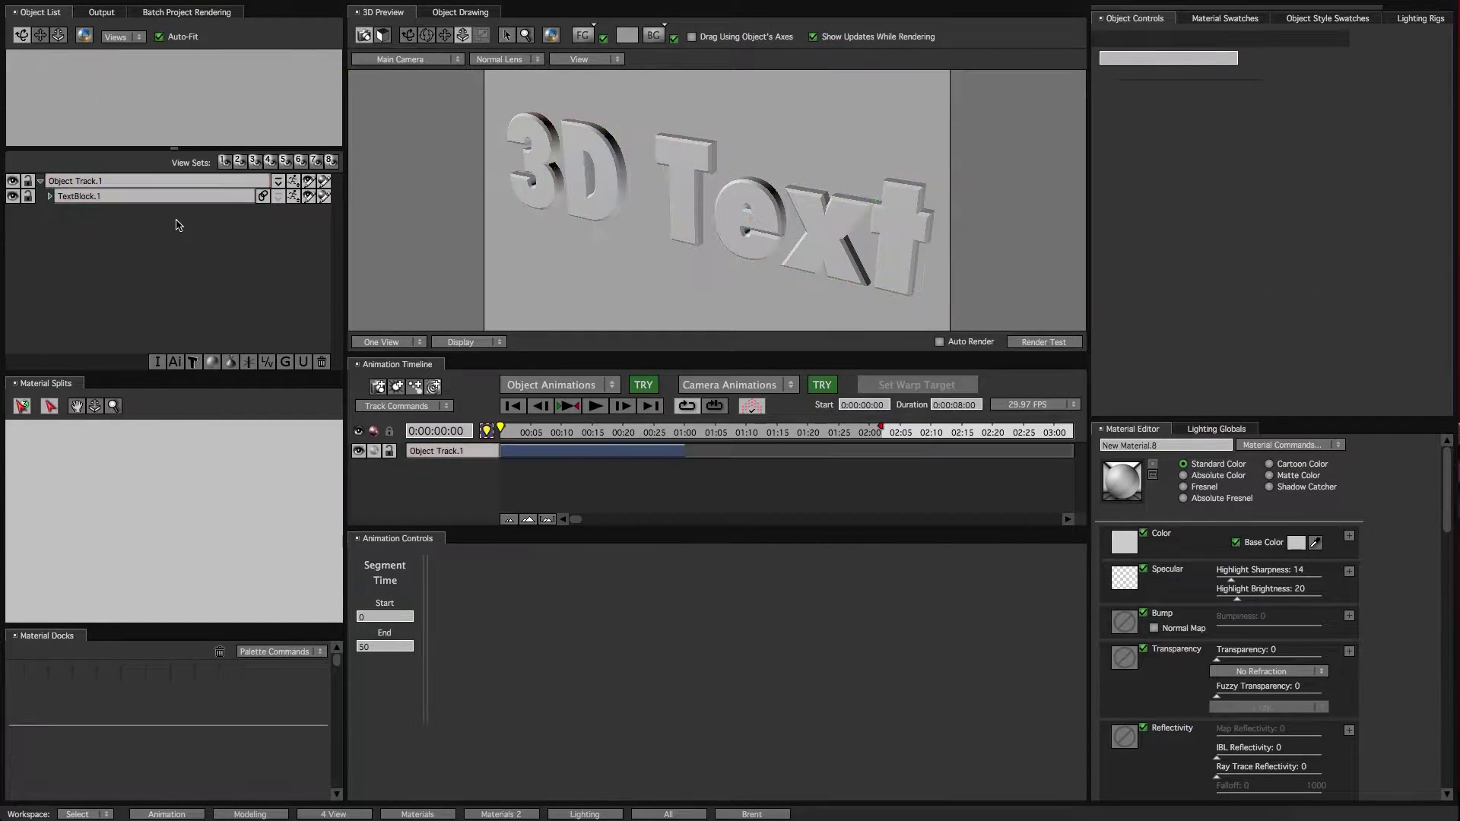
pyautogui.click(141, 197)
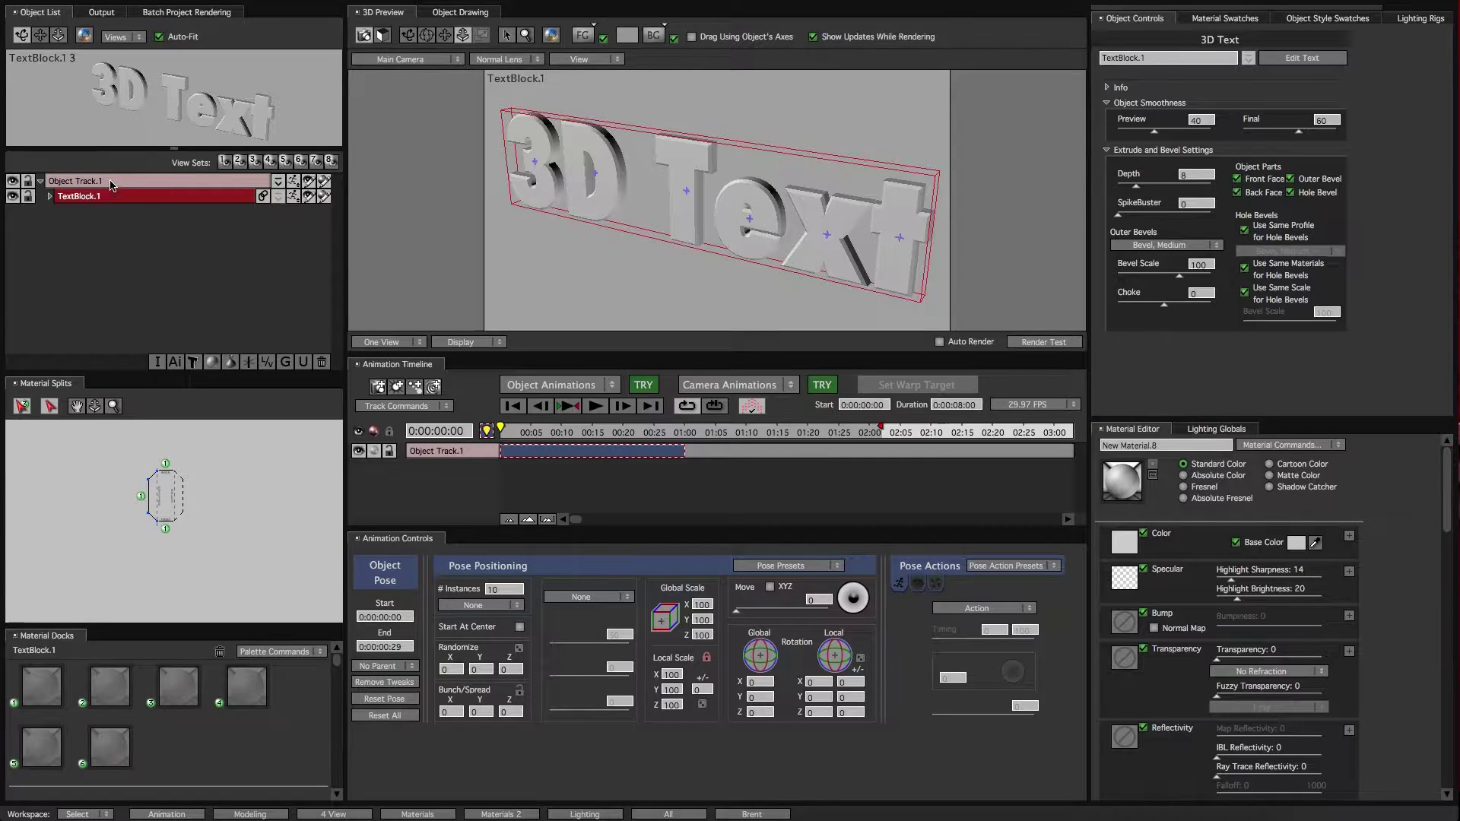
pyautogui.click(50, 196)
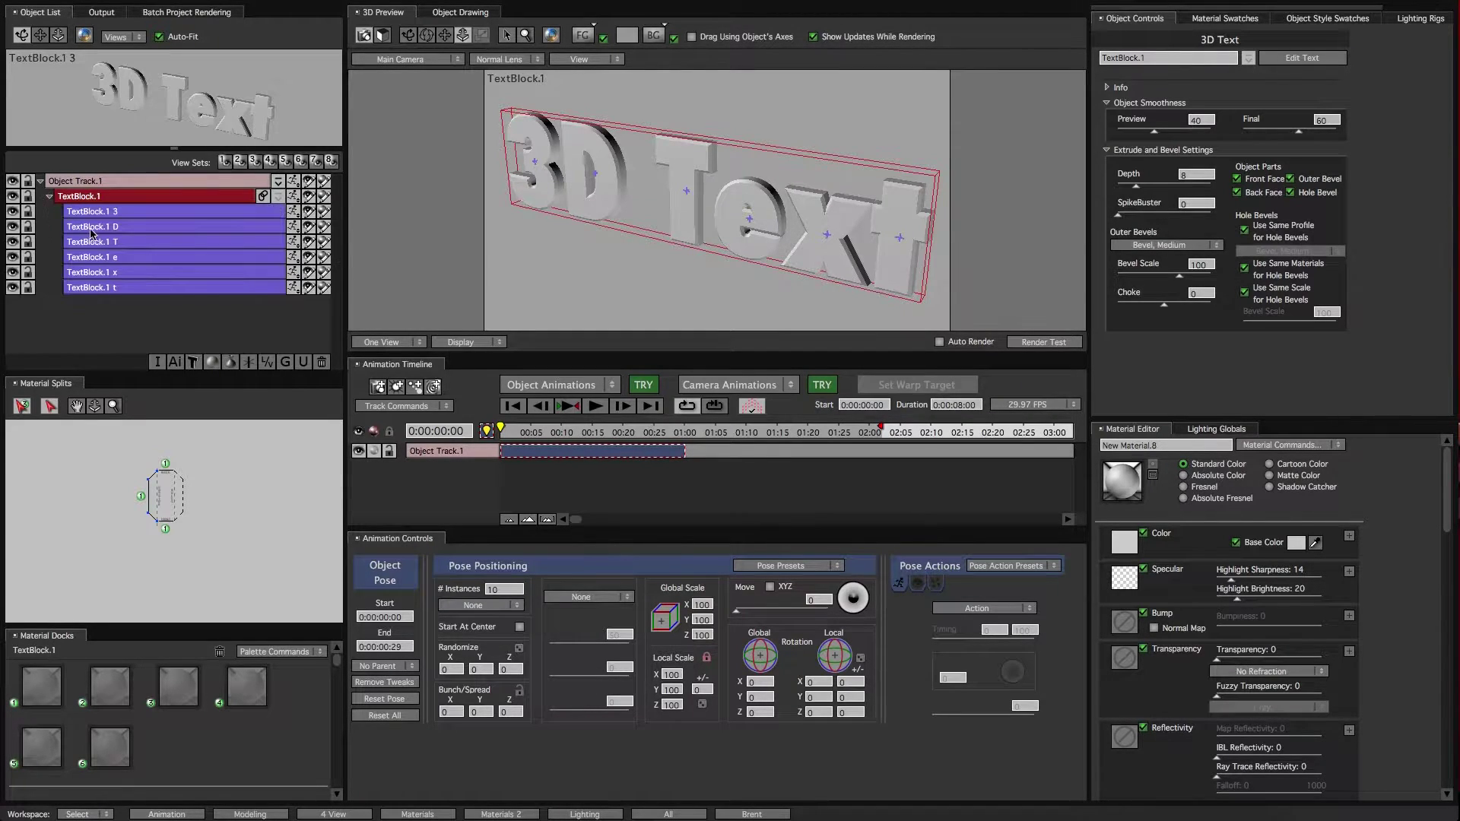
pyautogui.click(51, 197)
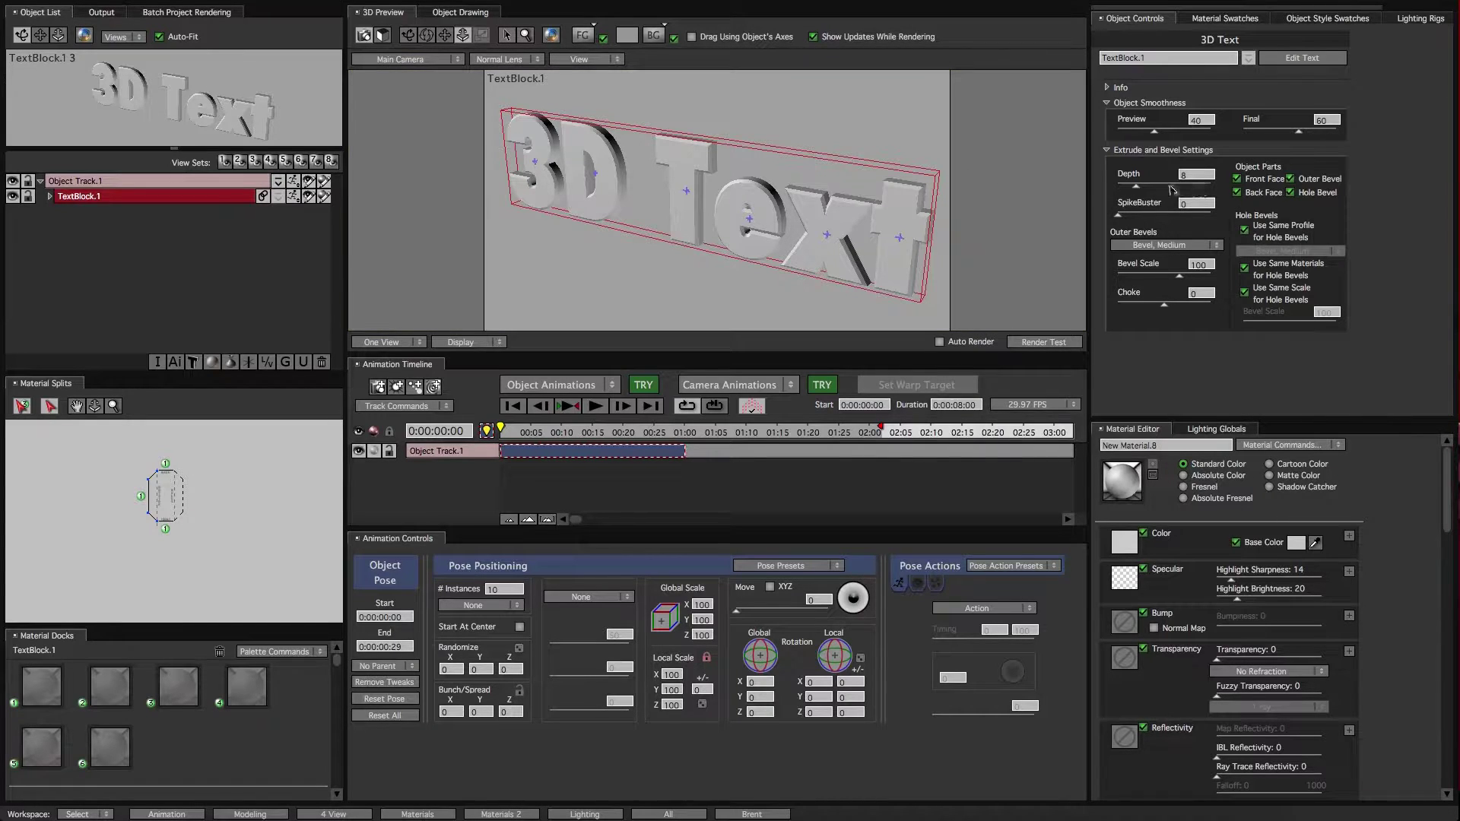
pyautogui.moveTo(1139, 193); pyautogui.dragTo(1161, 193)
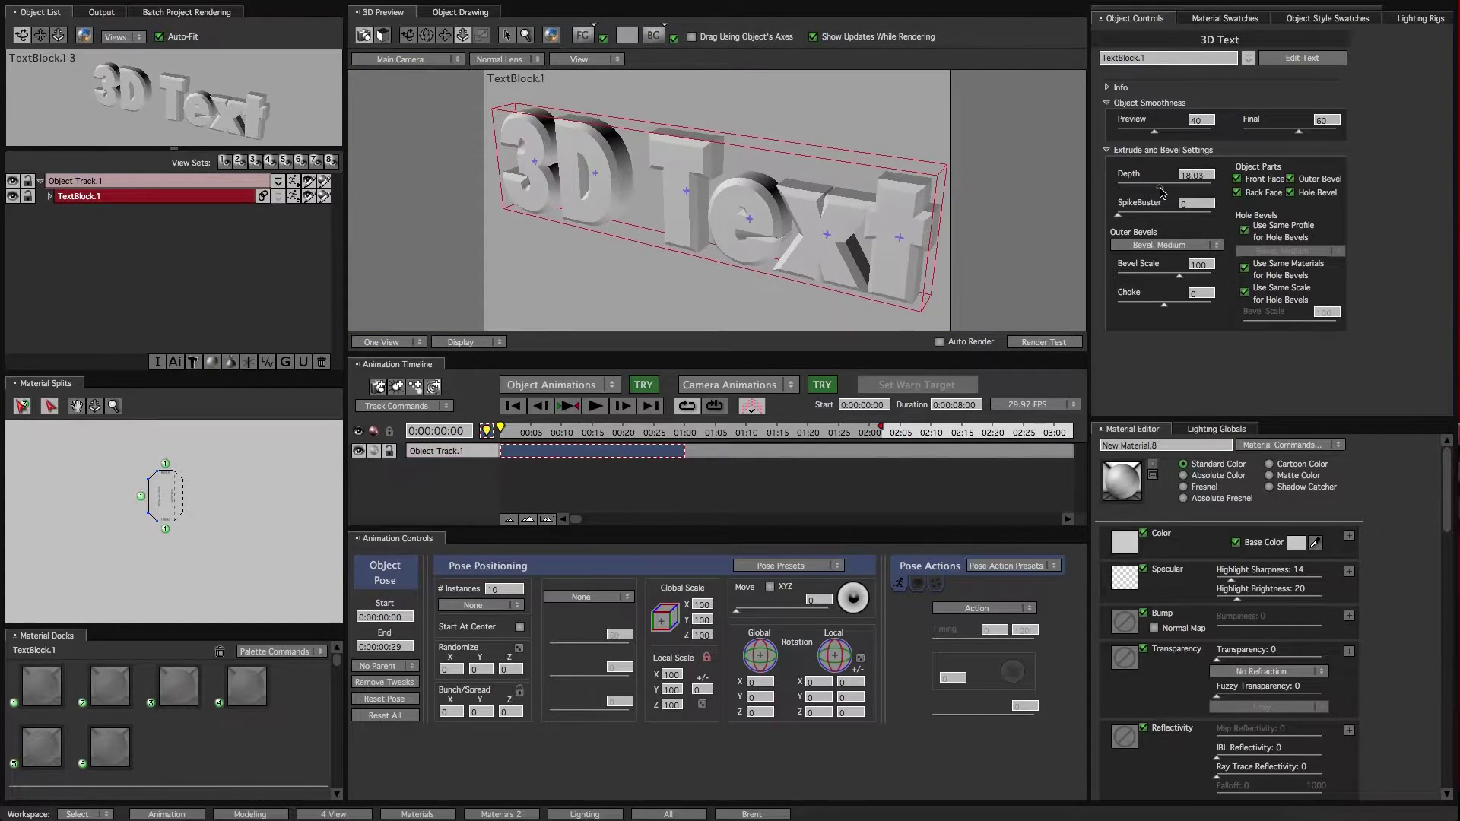
# - Try the Bevel, Small and the Basic, Flat Sides profiles as the text block's outer bevel
pyautogui.click(1146, 246)
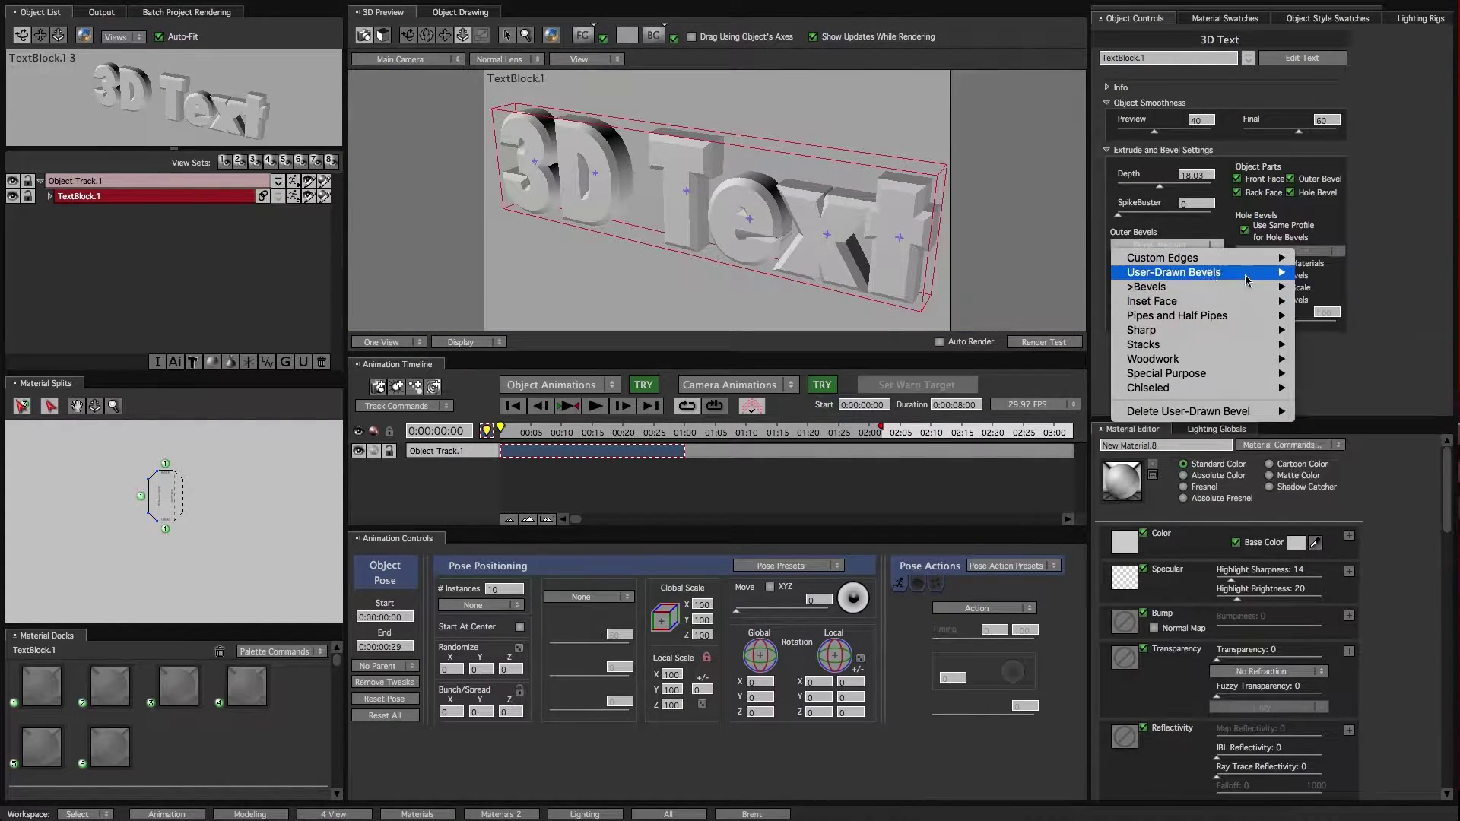
pyautogui.moveTo(1178, 303)
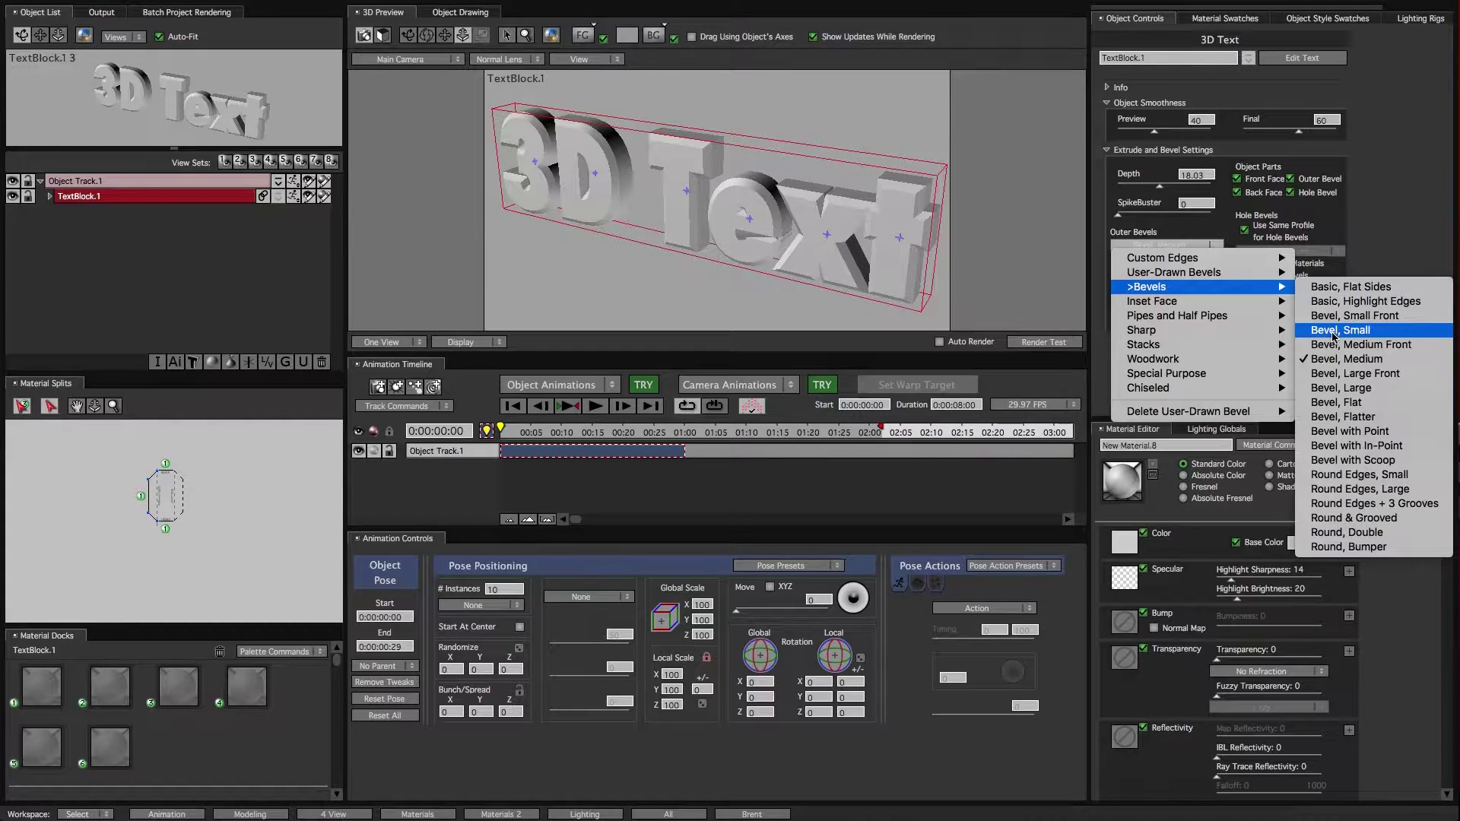
pyautogui.click(1339, 330)
pyautogui.click(1166, 245)
pyautogui.moveTo(1239, 300)
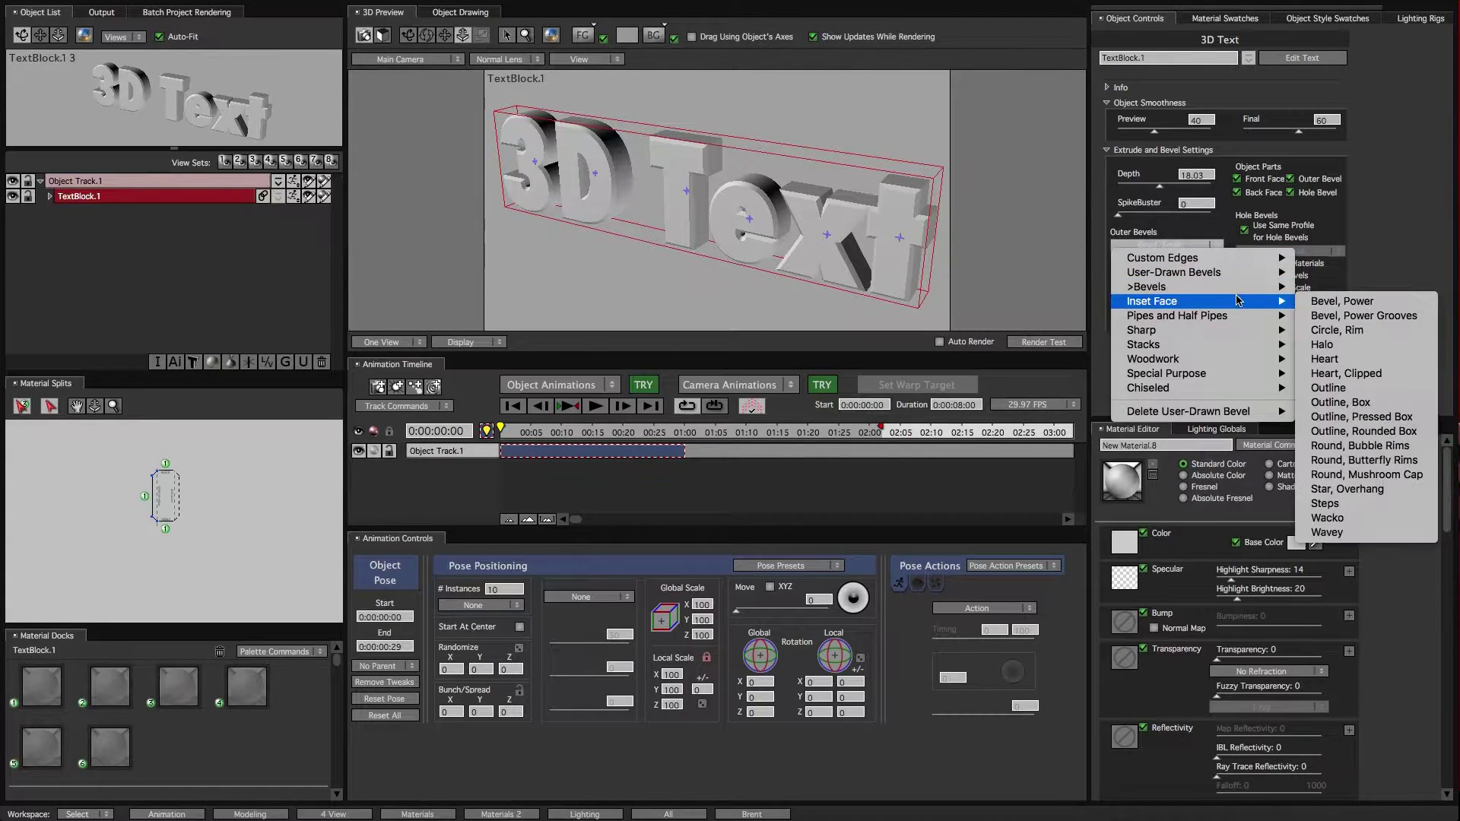
pyautogui.click(1338, 287)
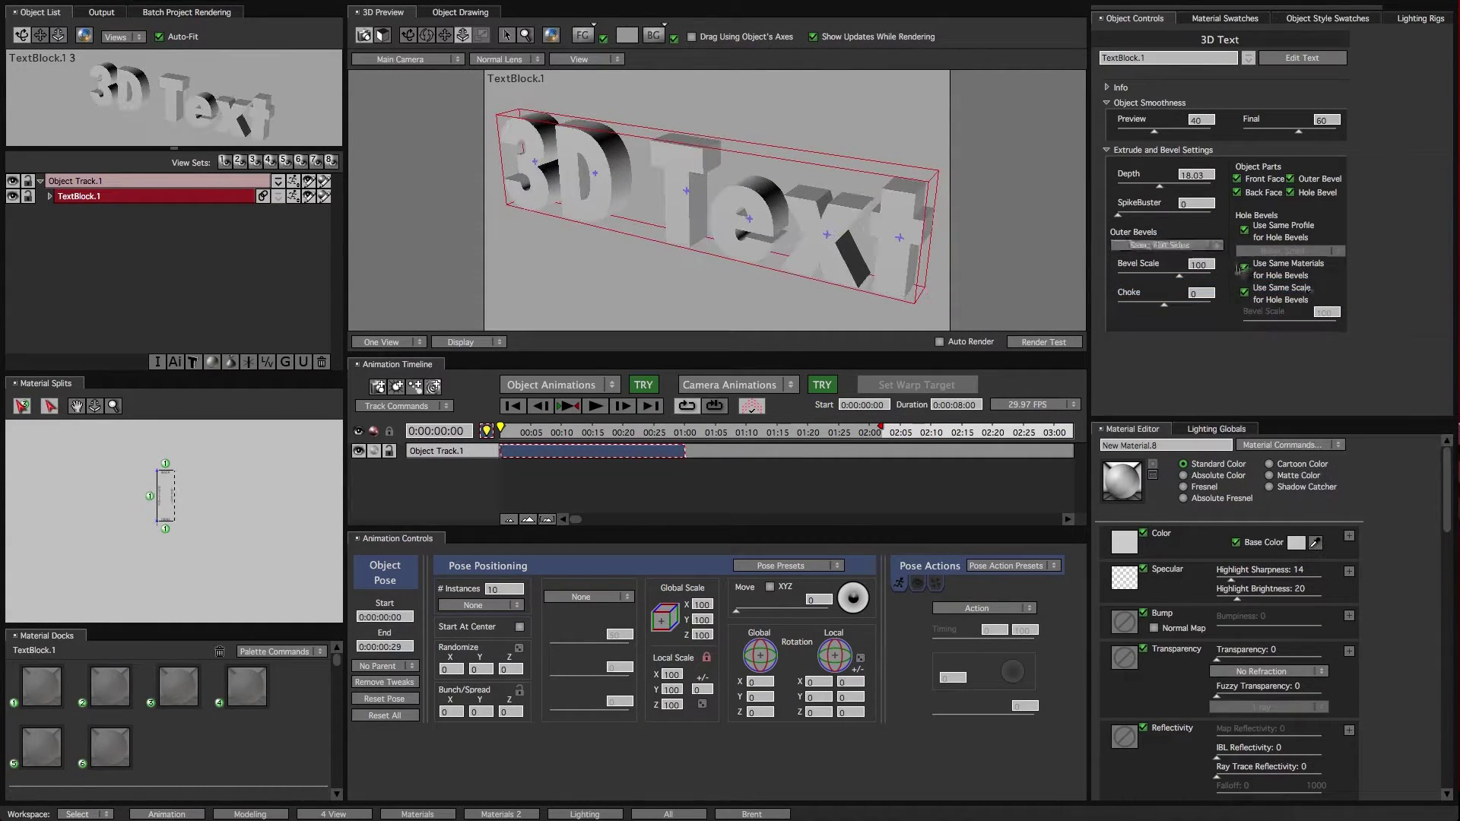
# - Try the Special Purpose profile Thrashed on the text's outer bevel and inspect it from another angle
pyautogui.click(1166, 244)
pyautogui.moveTo(1217, 374)
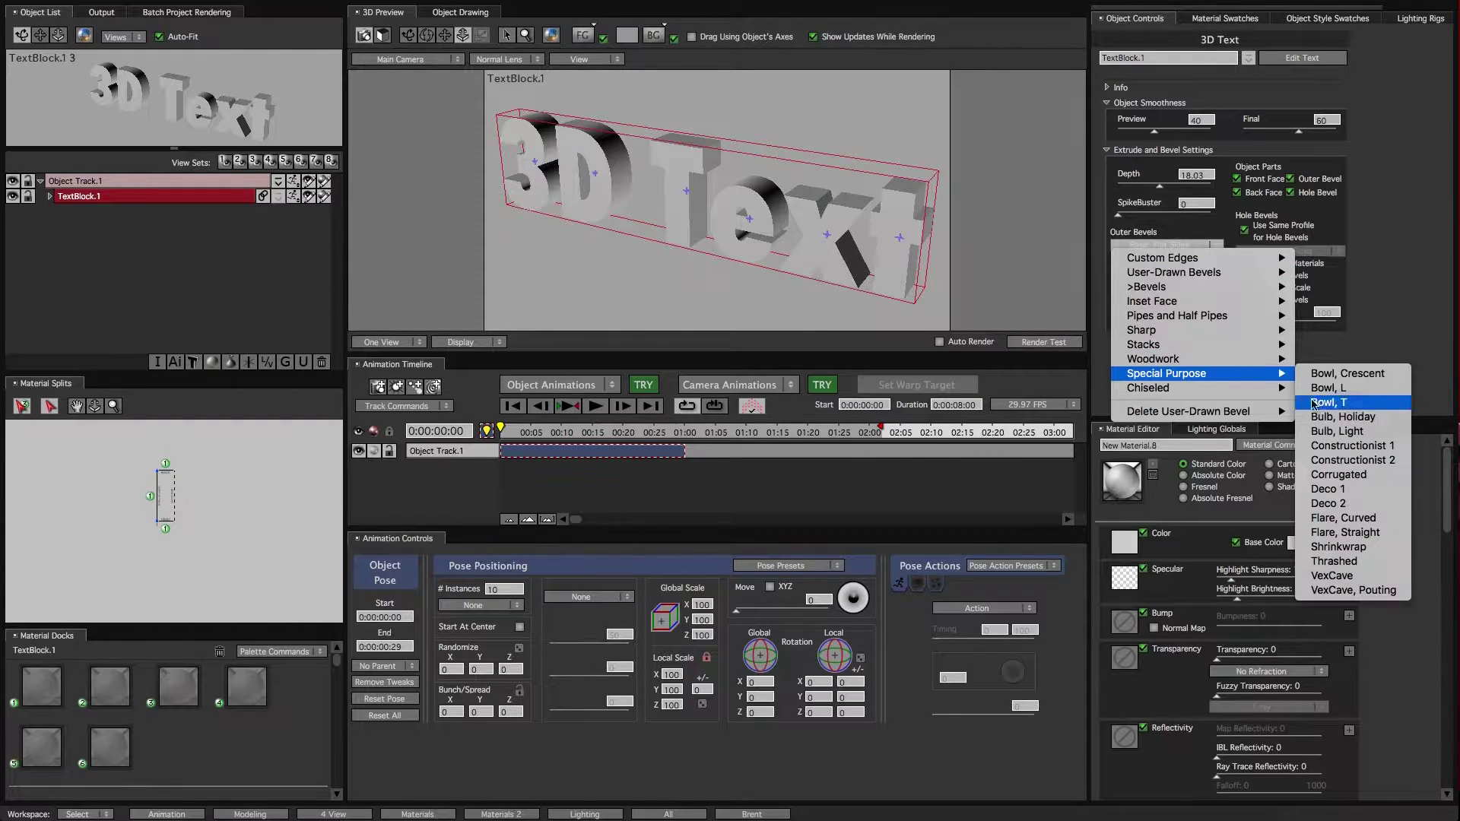
pyautogui.click(1339, 561)
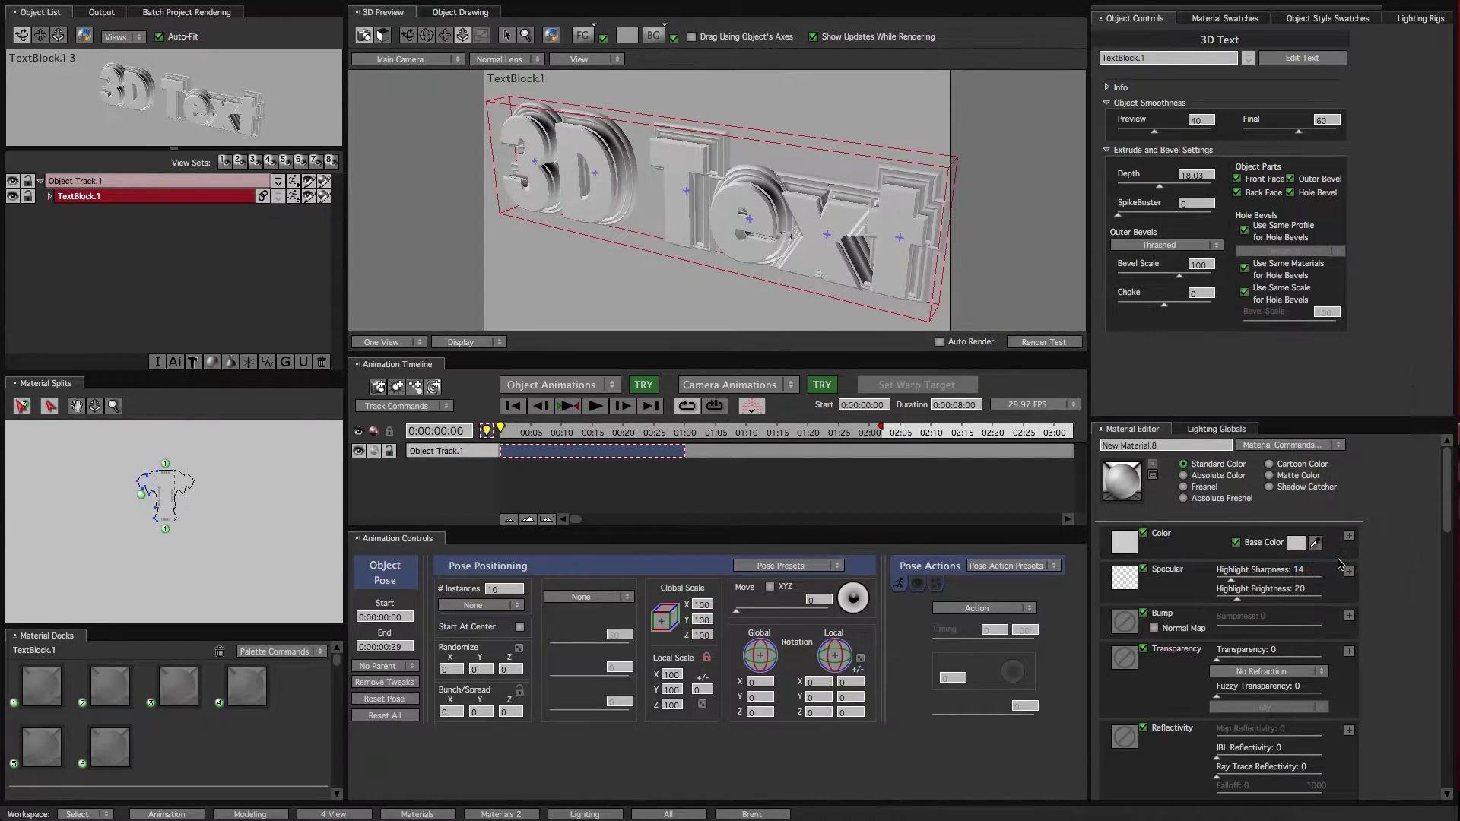
pyautogui.moveTo(776, 232); pyautogui.dragTo(573, 98)
# - Switch the text block's outer bevel back to the simple Bevel, Small profile
pyautogui.click(1163, 245)
pyautogui.moveTo(1143, 287)
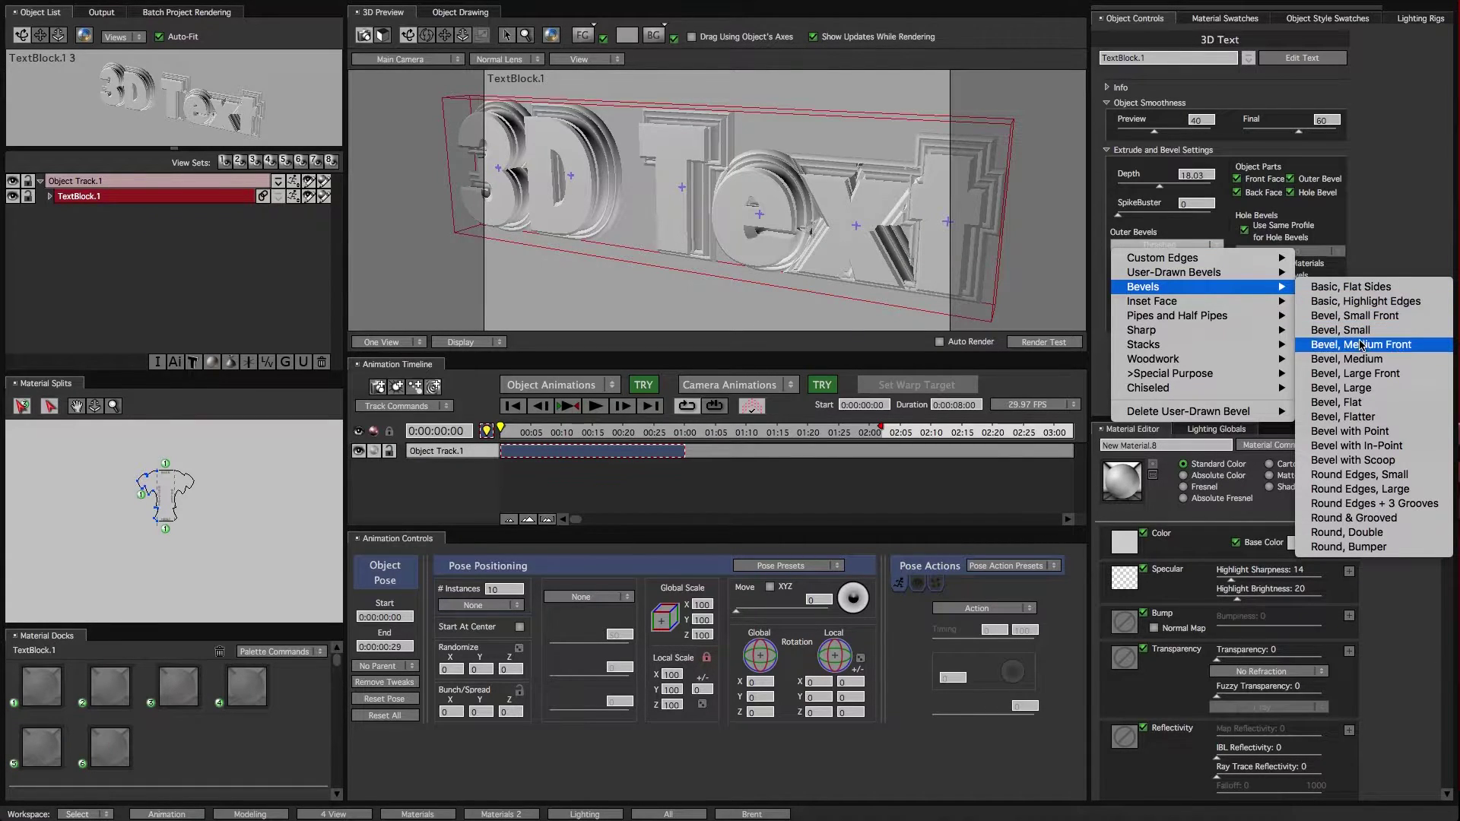
pyautogui.click(1353, 340)
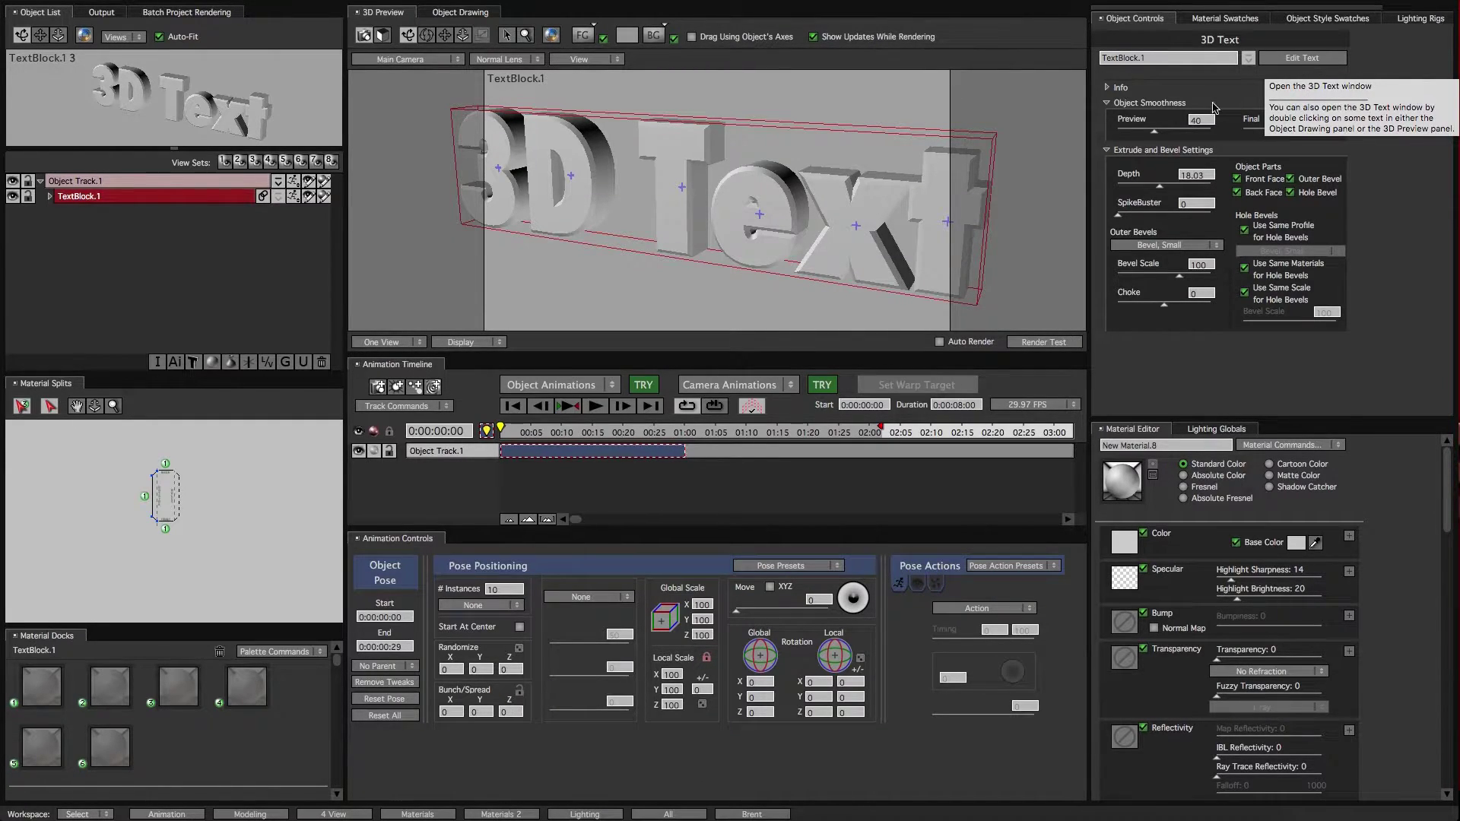
# - Compare the text block's edge profile seen edge-on with the enlarged material splits diagram of its front, back and outside
pyautogui.click(82, 270)
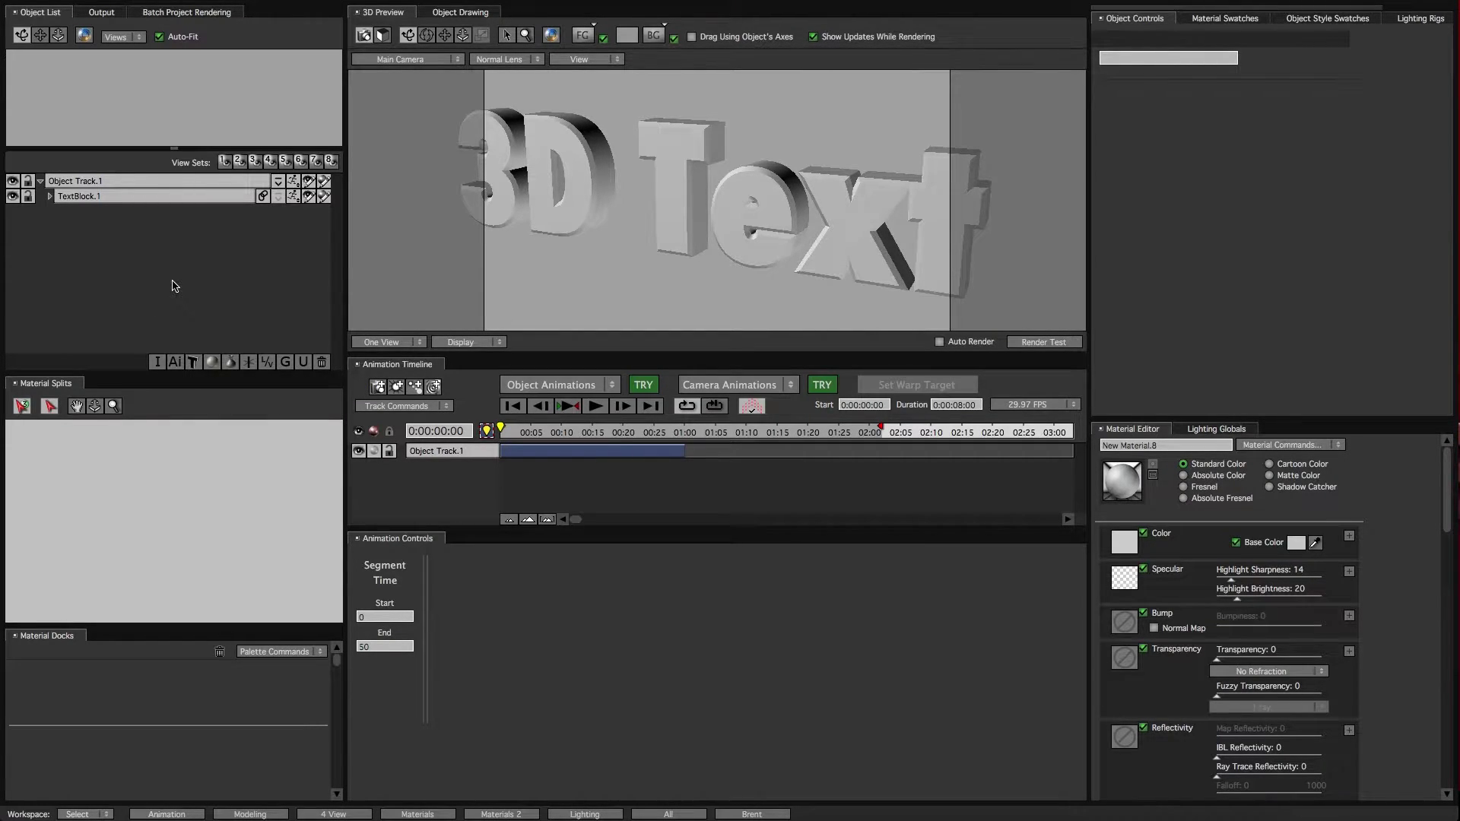
pyautogui.click(145, 196)
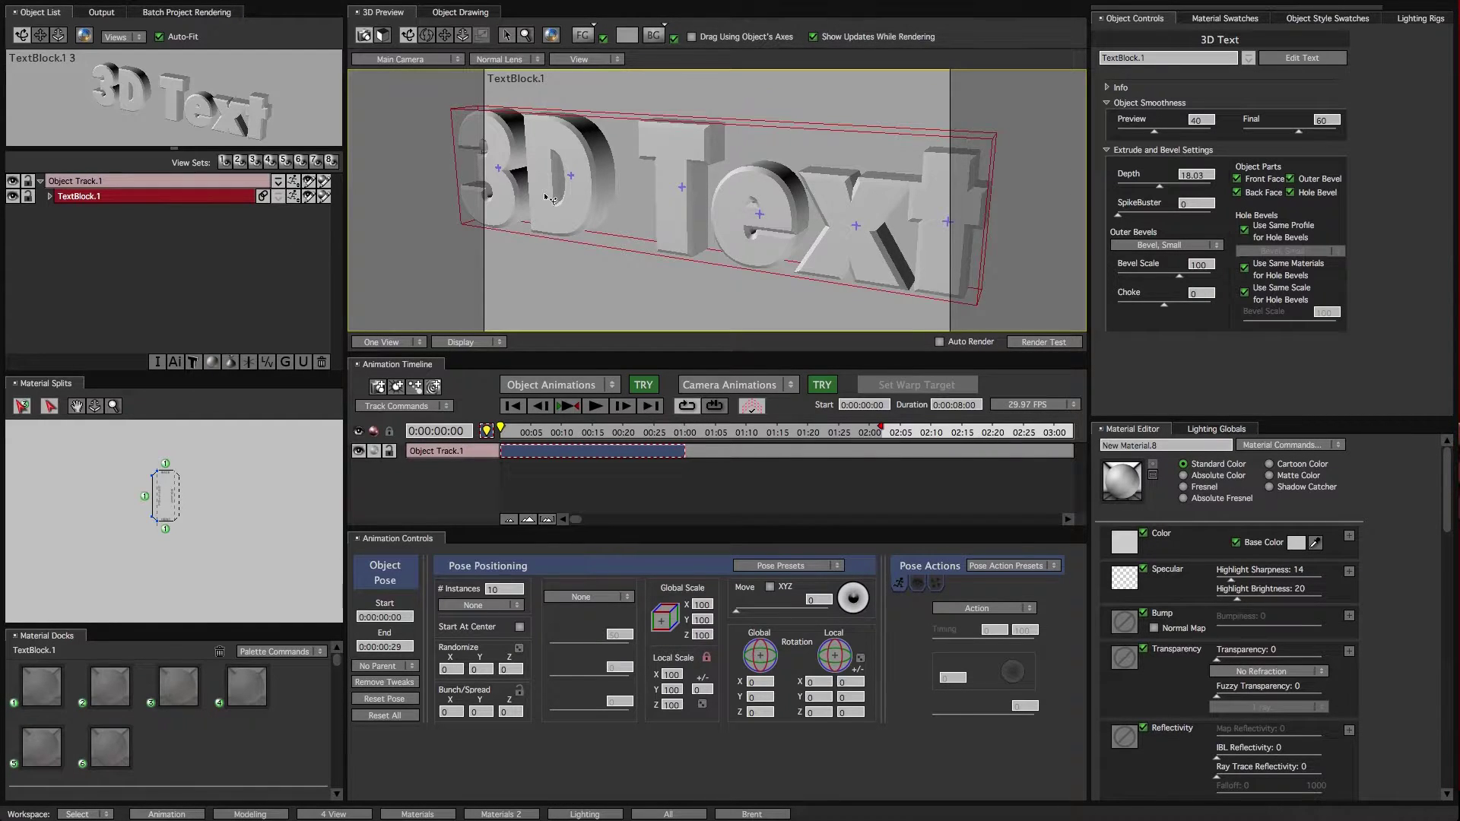
pyautogui.moveTo(551, 193); pyautogui.dragTo(632, 274)
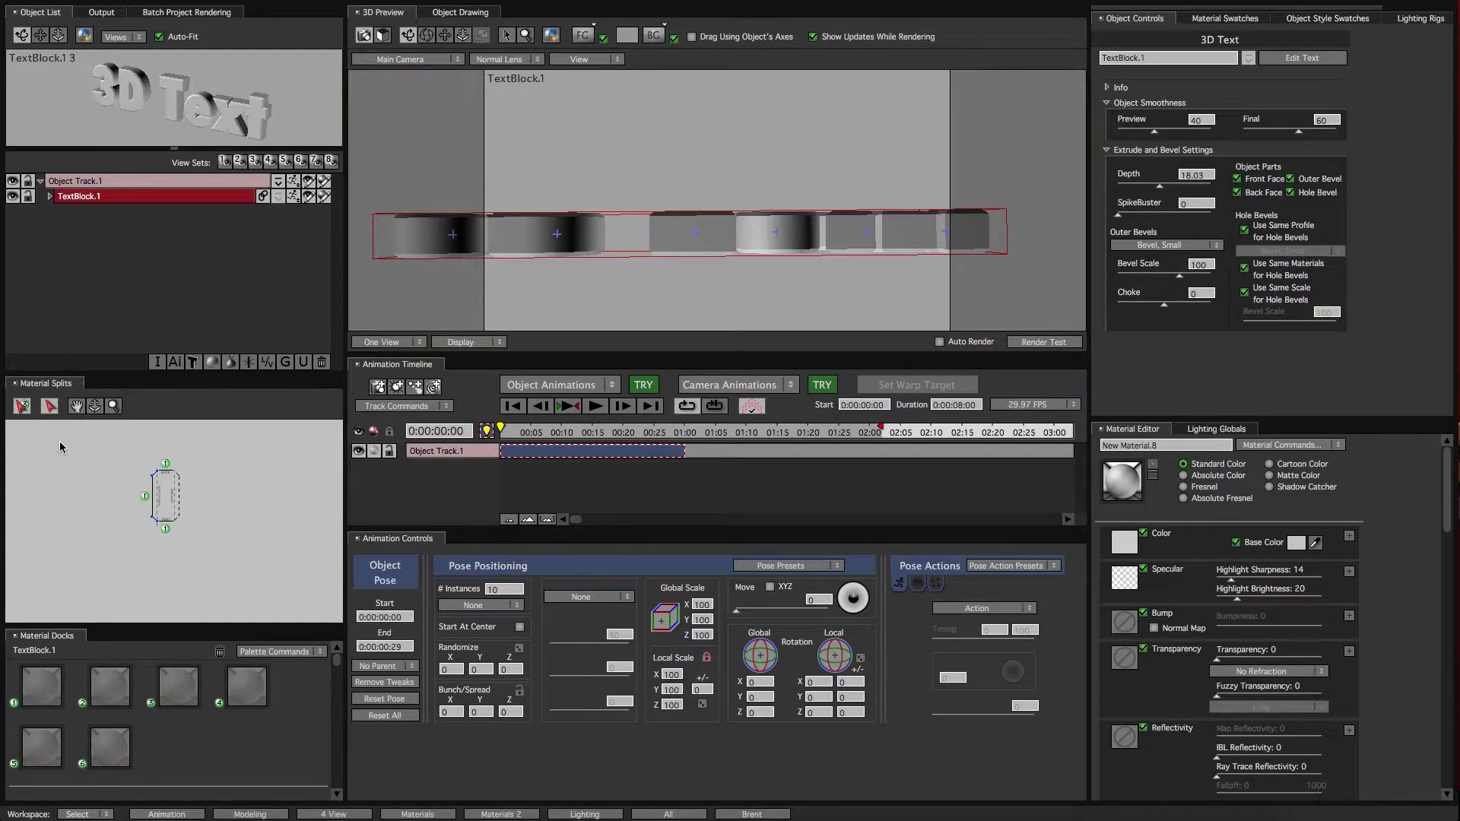
pyautogui.moveTo(97, 417); pyautogui.dragTo(143, 554)
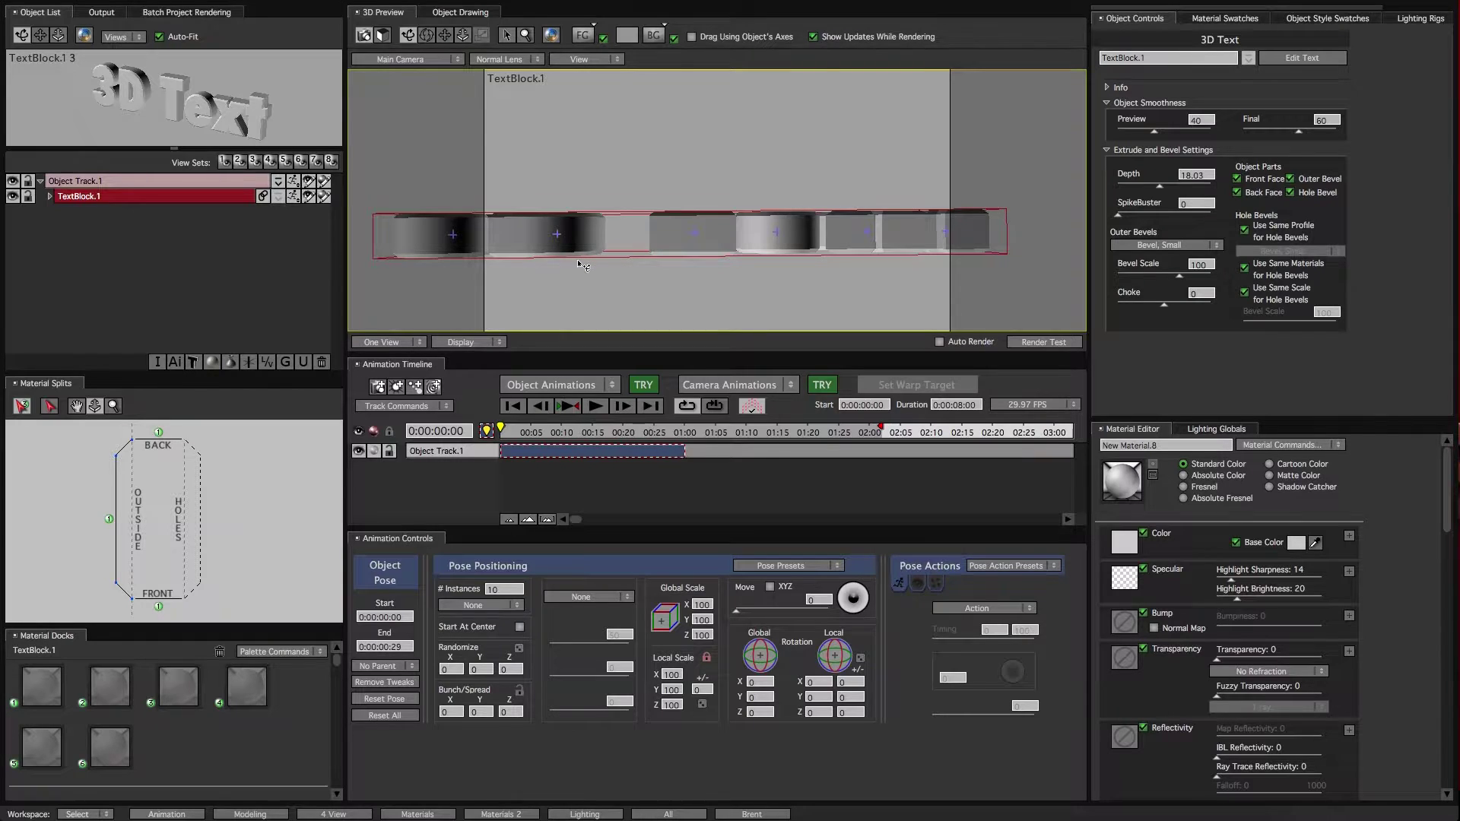
pyautogui.moveTo(584, 266)
pyautogui.mouseDown()
pyautogui.moveTo(578, 167)
pyautogui.moveTo(582, 264)
pyautogui.mouseUp()
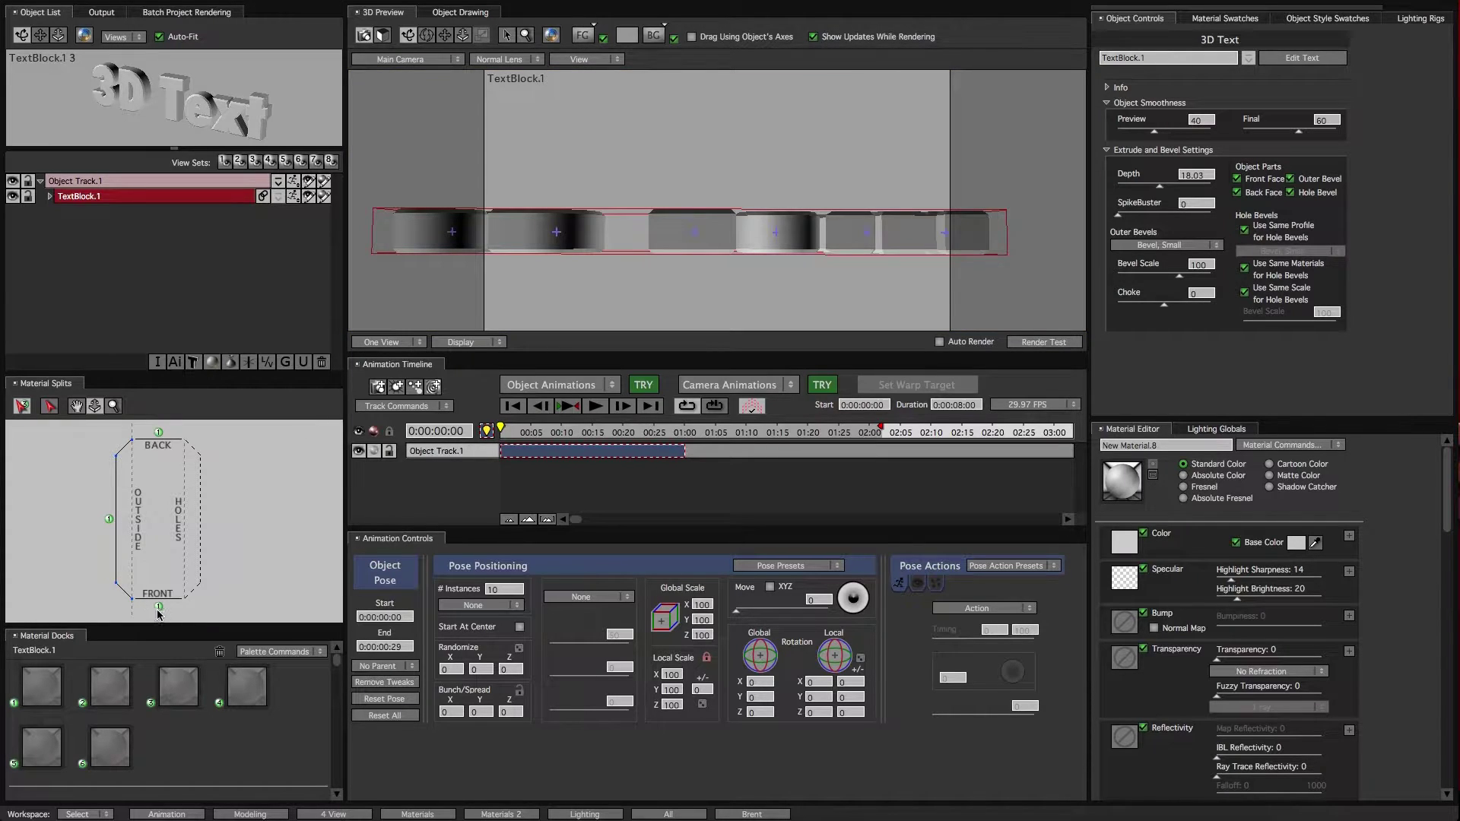
pyautogui.moveTo(648, 246)
pyautogui.mouseDown()
pyautogui.moveTo(683, 208)
pyautogui.moveTo(664, 238)
pyautogui.moveTo(649, 228)
pyautogui.mouseUp()
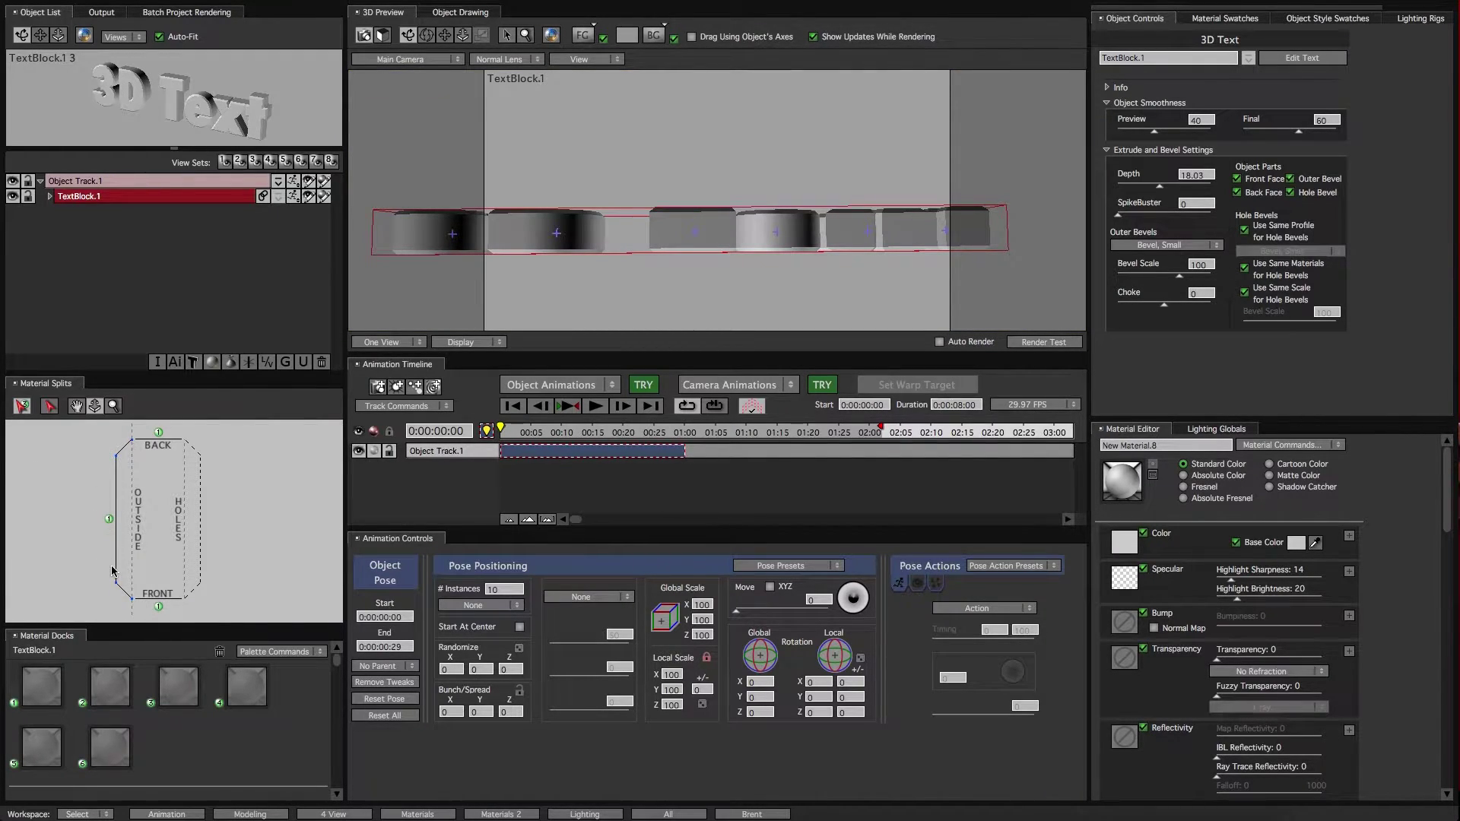
pyautogui.moveTo(659, 256); pyautogui.dragTo(652, 257)
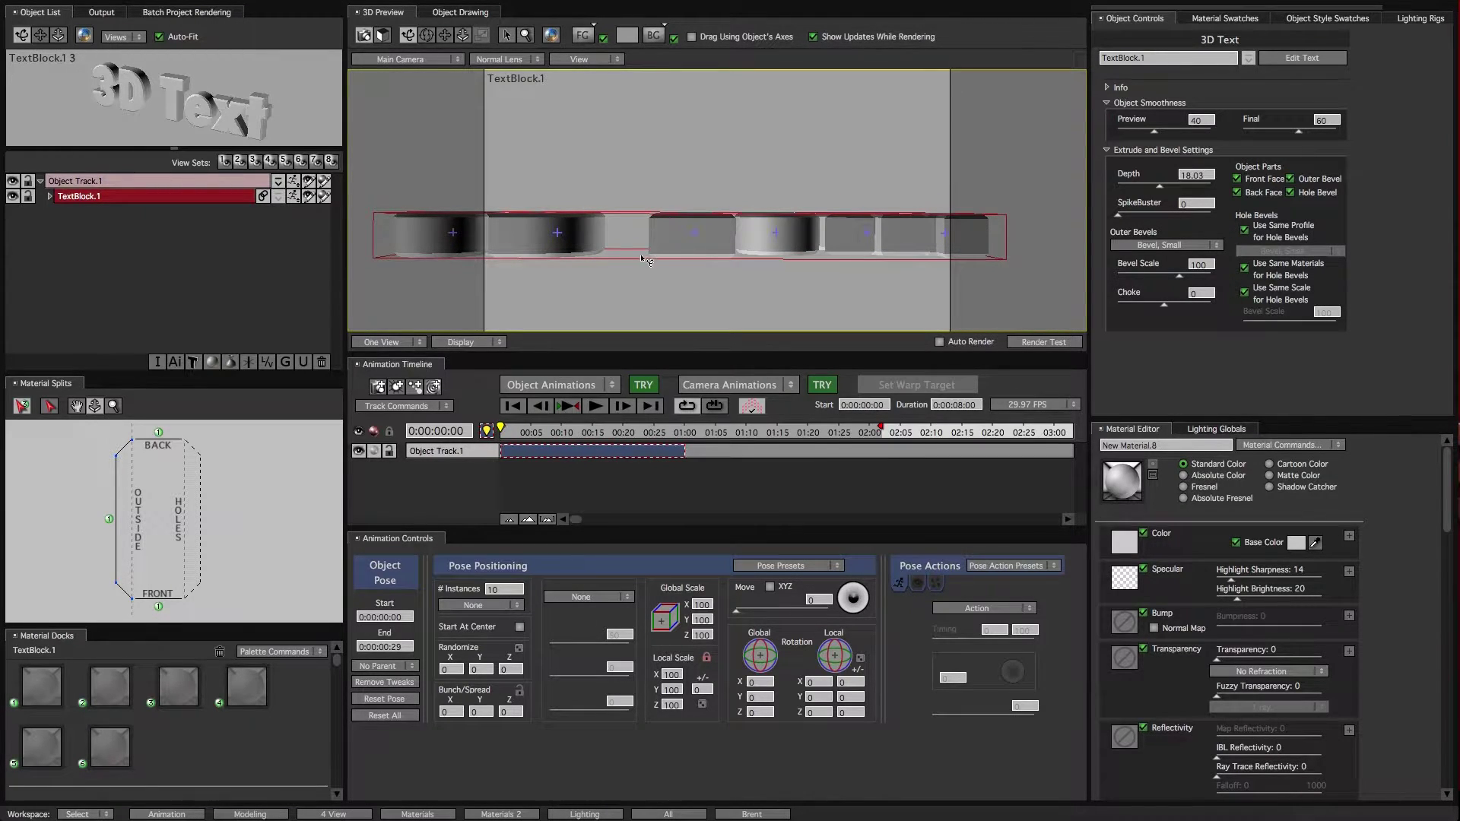
# - Set the text block's outer bevel to the Thrashed profile from the Special Purpose group
pyautogui.click(1208, 244)
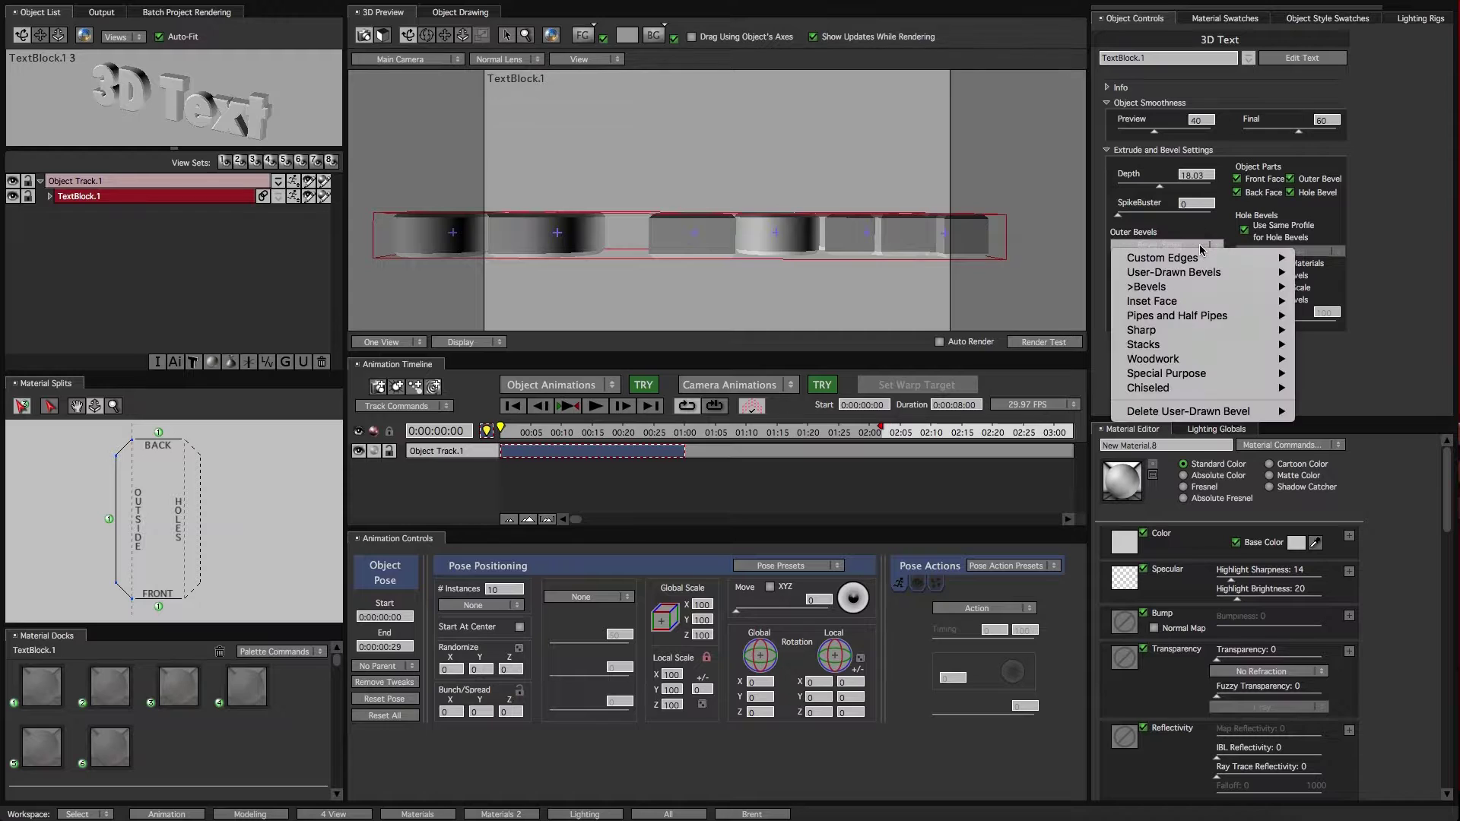
pyautogui.moveTo(1209, 328)
pyautogui.moveTo(1240, 373)
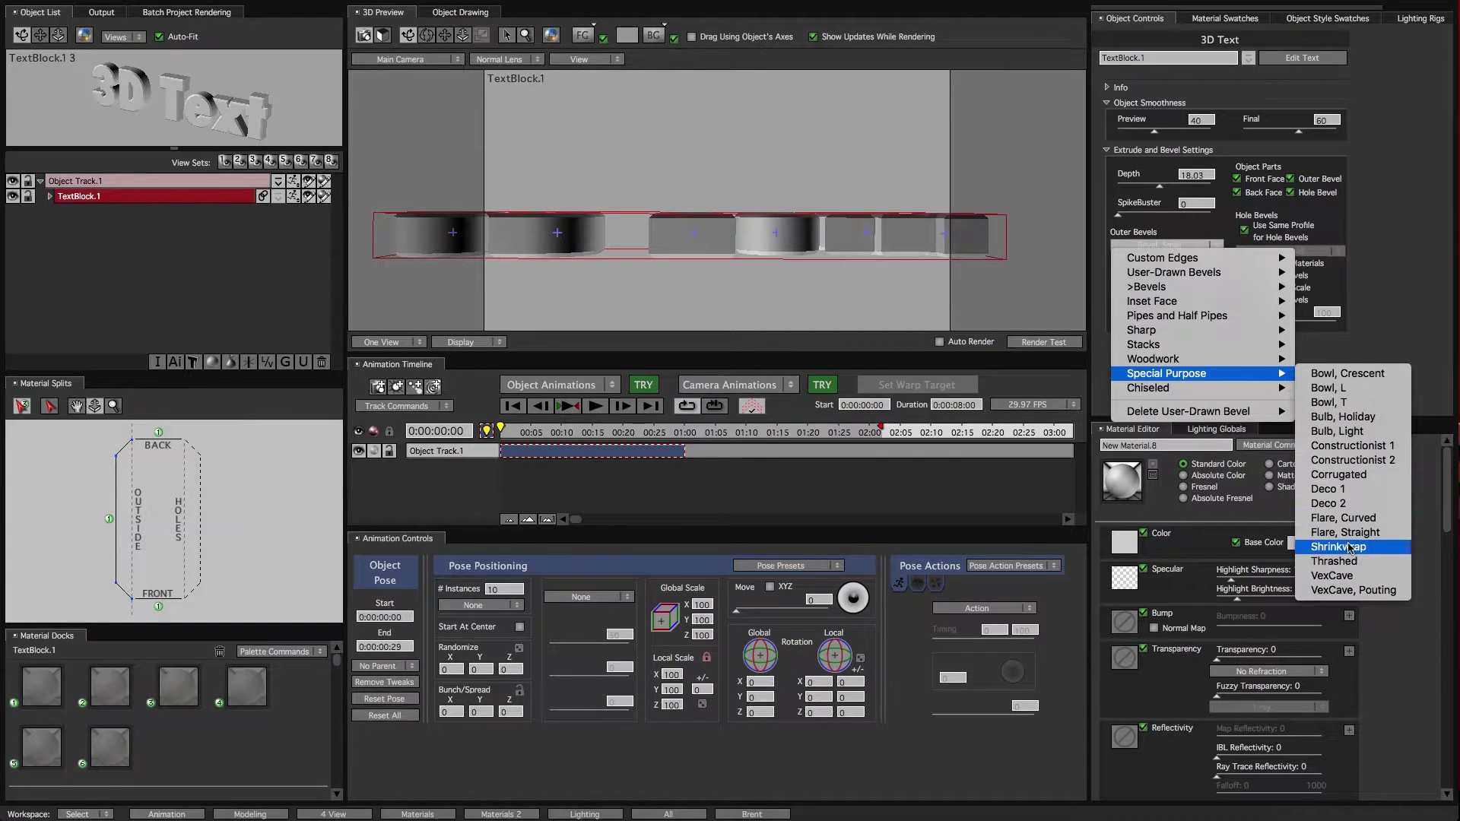
pyautogui.click(1344, 562)
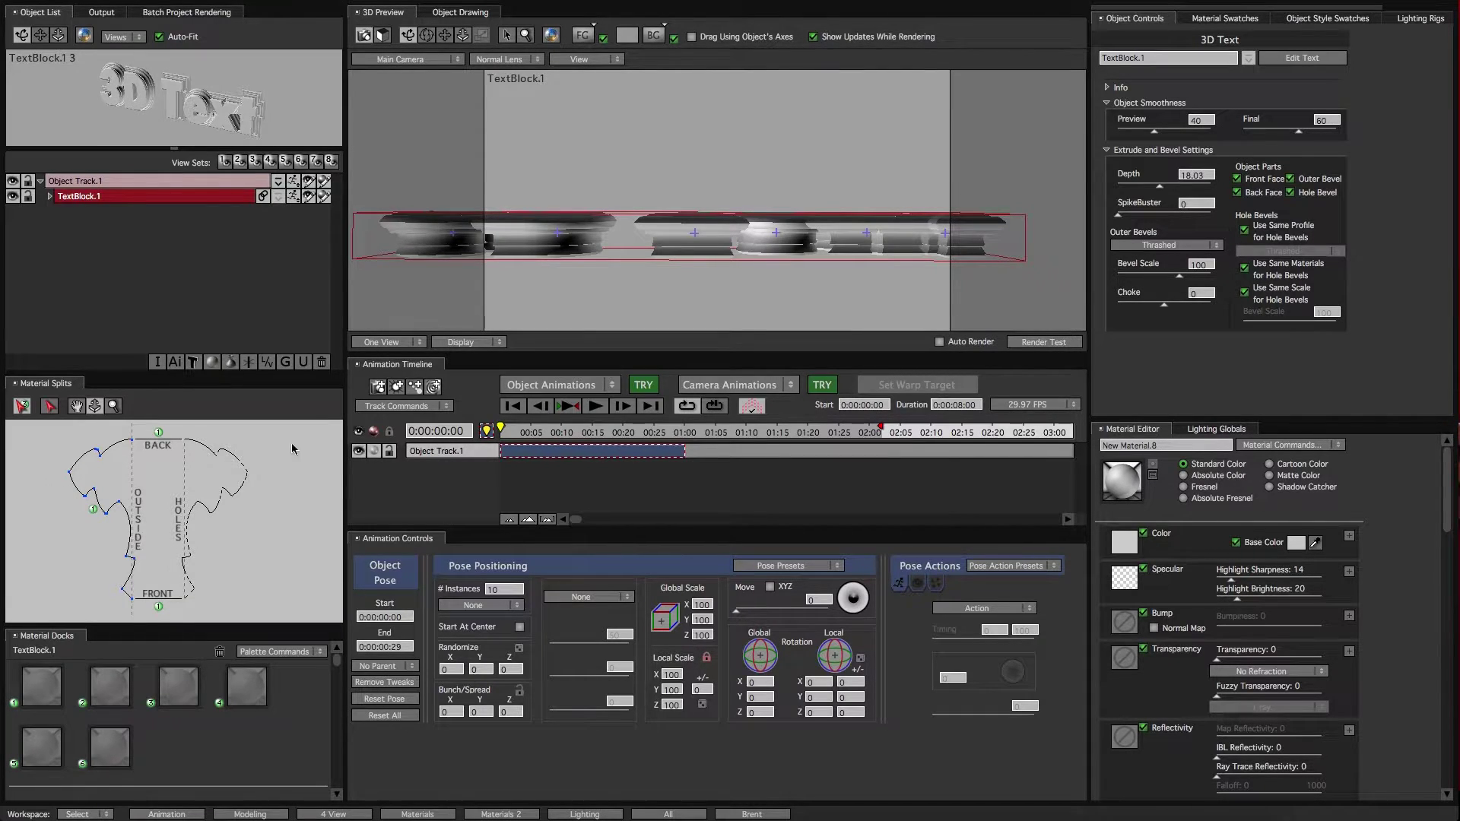
# - Apply a glossy black material swatch to the entire text block
pyautogui.click(1226, 20)
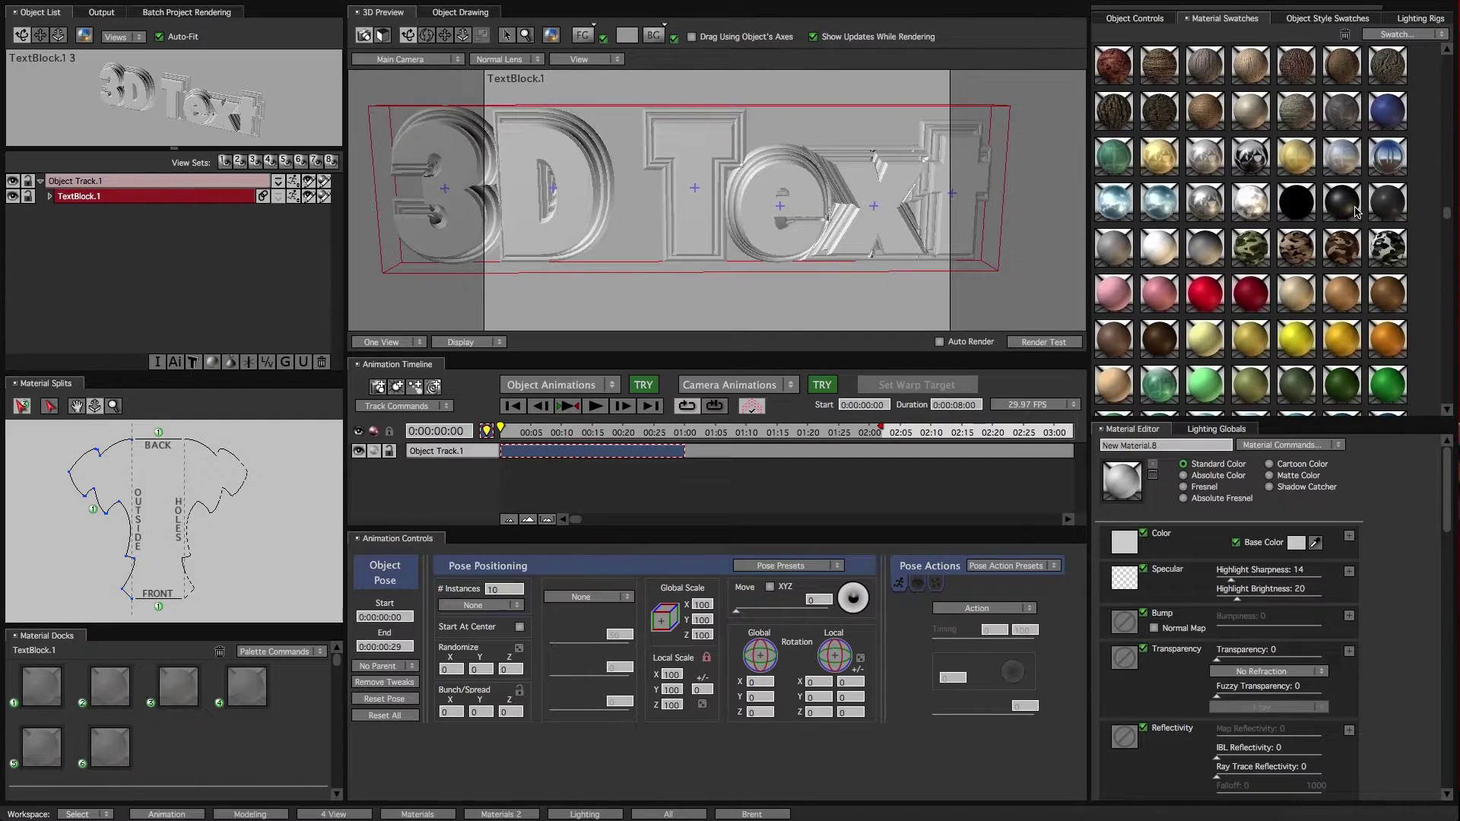
pyautogui.moveTo(1359, 212); pyautogui.dragTo(913, 216)
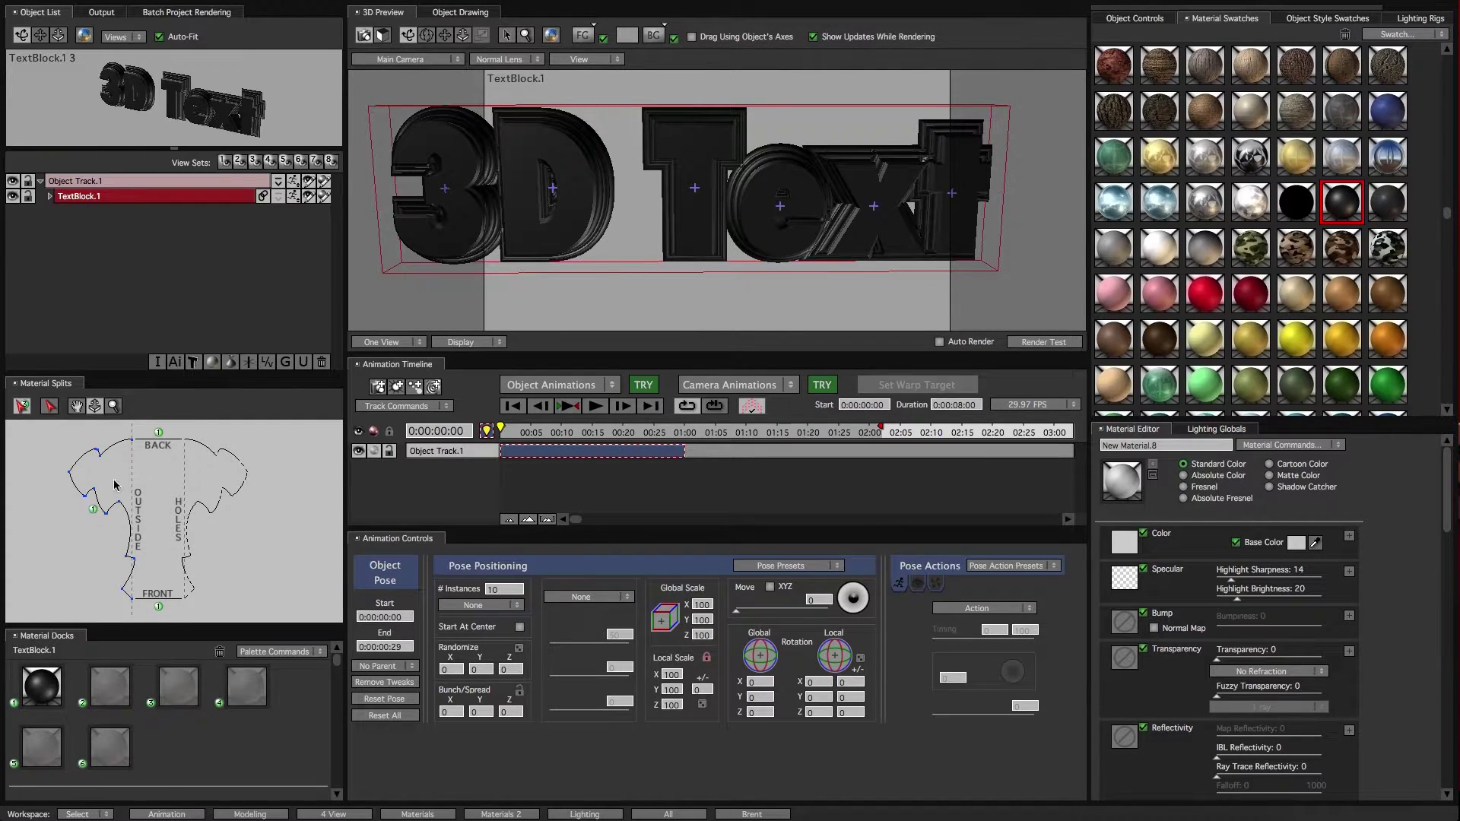
# - Apply the Bright Tin material to the outside section of the text block's material splits and inspect the text
pyautogui.moveTo(656, 170); pyautogui.dragTo(584, 172)
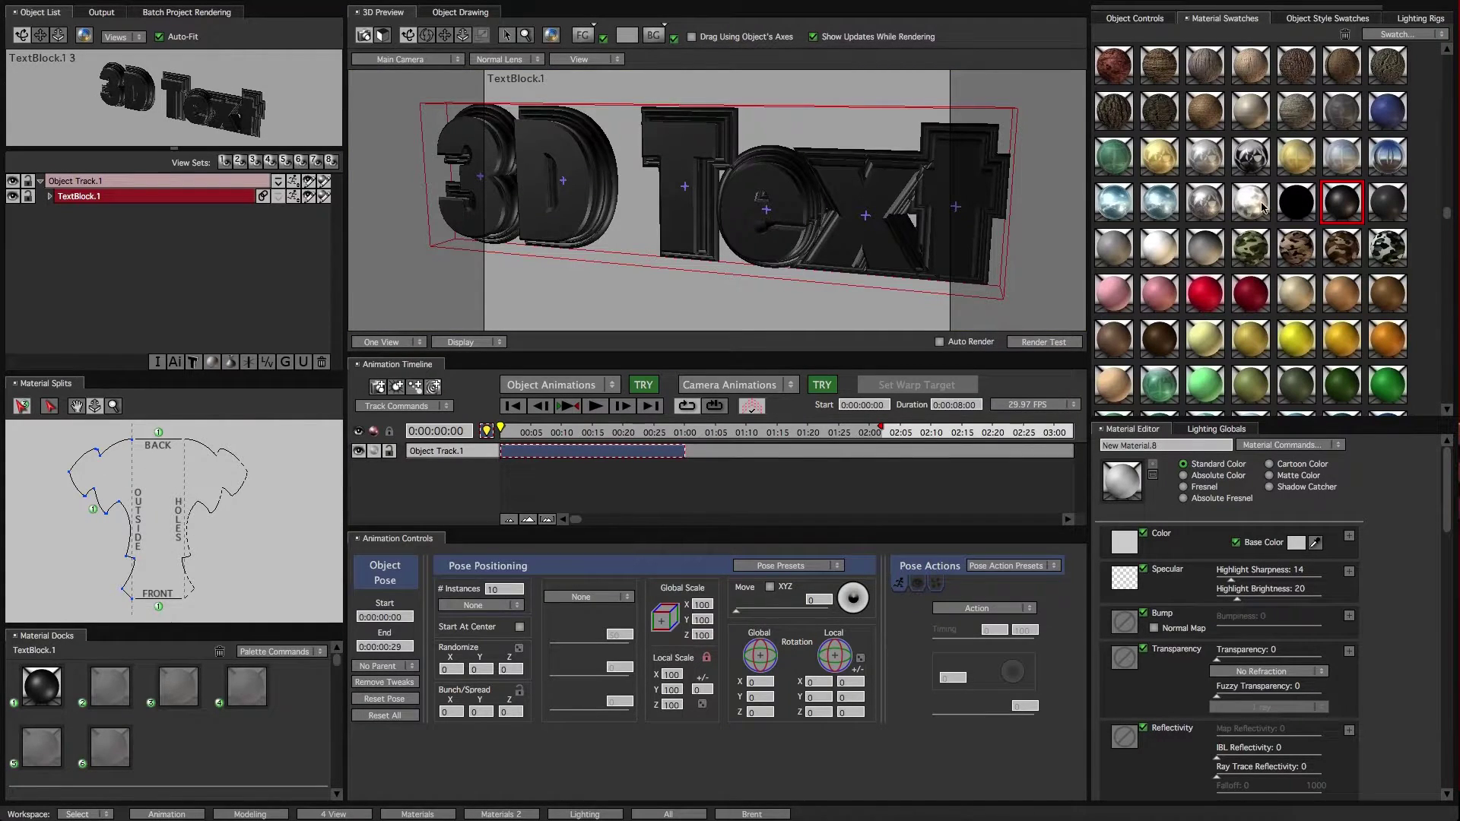
pyautogui.moveTo(1251, 202); pyautogui.dragTo(95, 518)
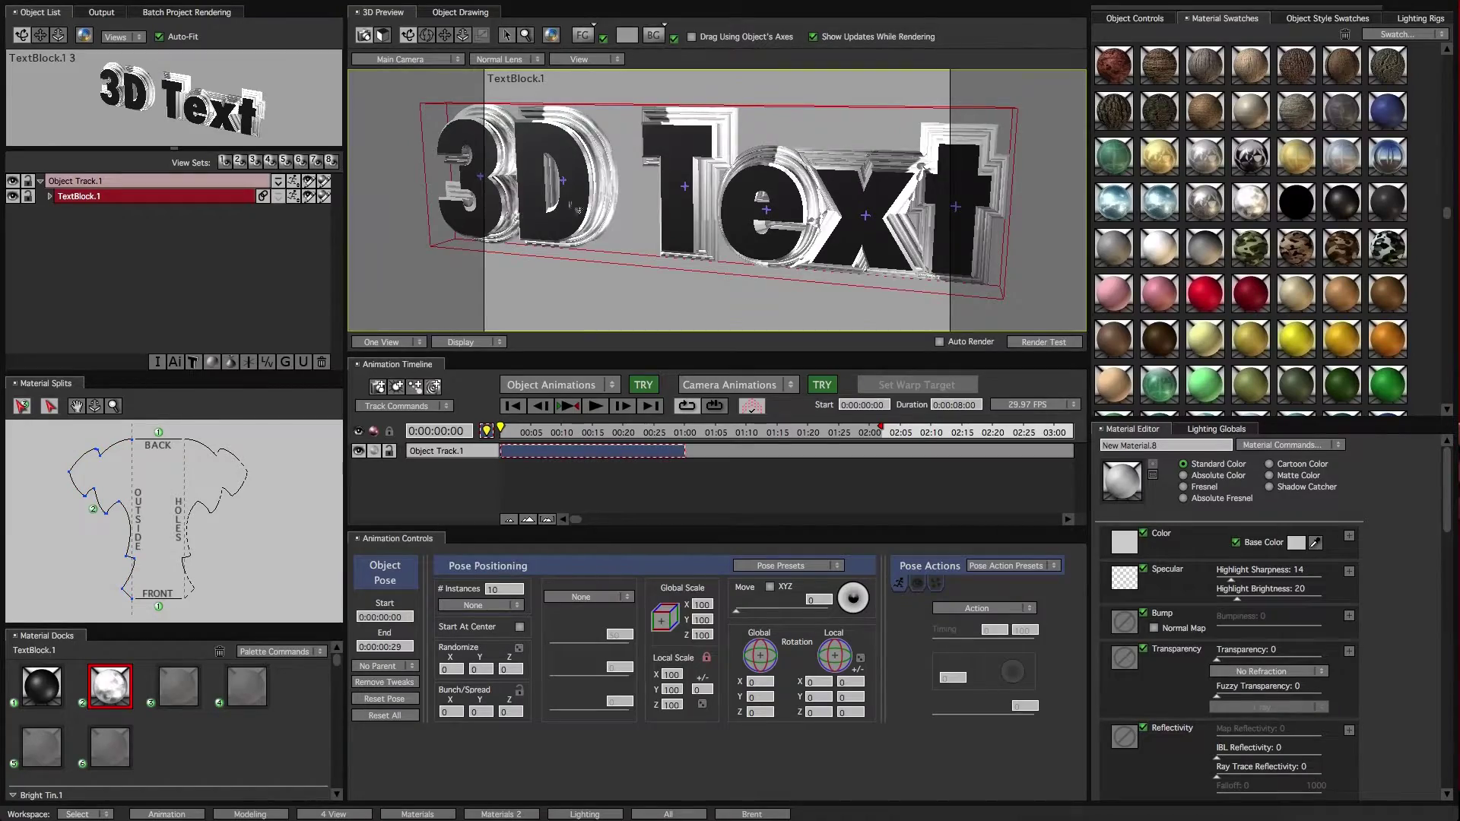
pyautogui.moveTo(567, 216); pyautogui.dragTo(608, 243)
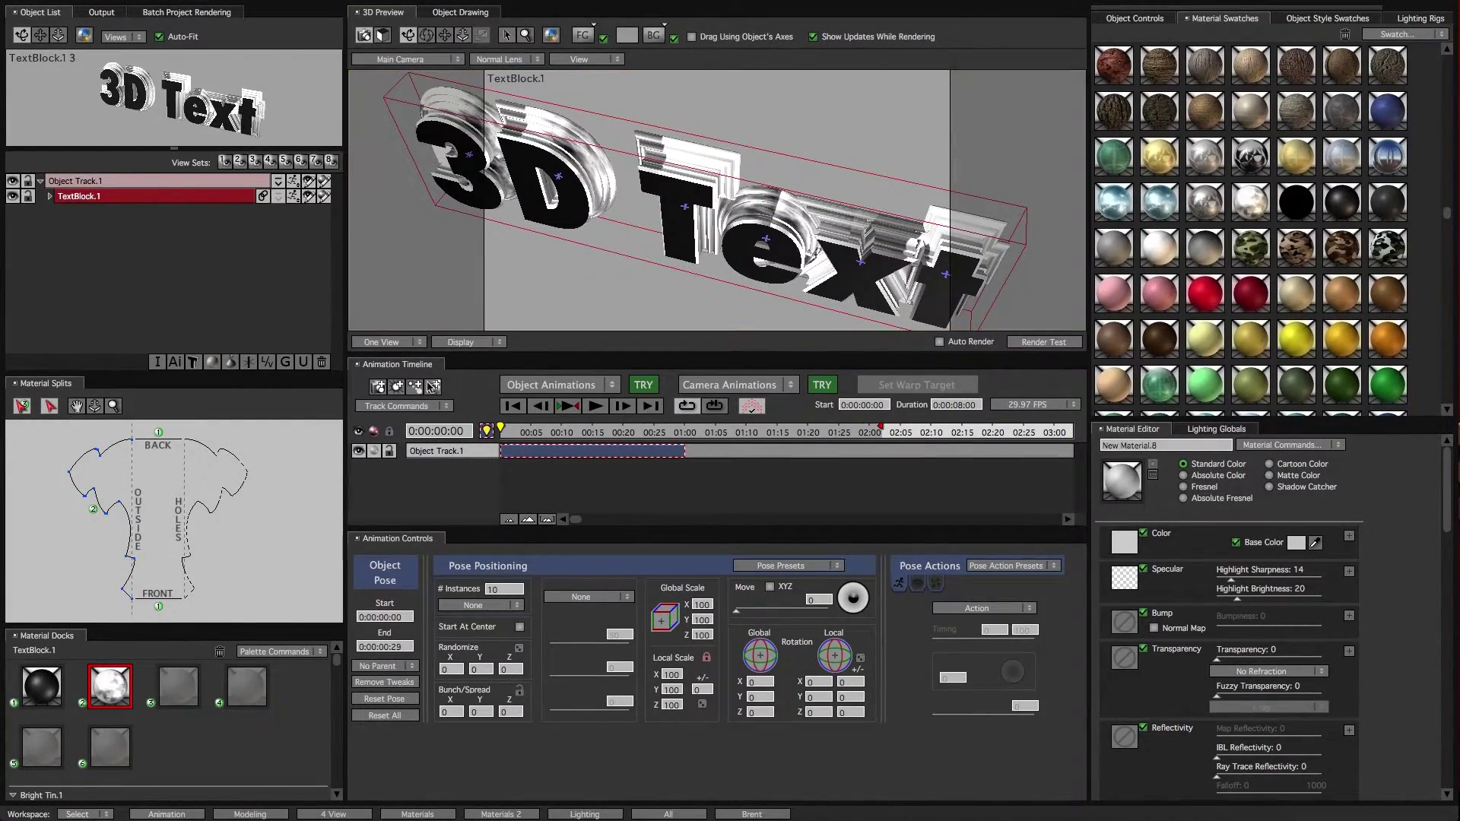
# - Add two split markers along the outside edge, apply Punchy Gold to the section between them and inspect the letters up close
pyautogui.click(127, 561)
pyautogui.click(118, 506)
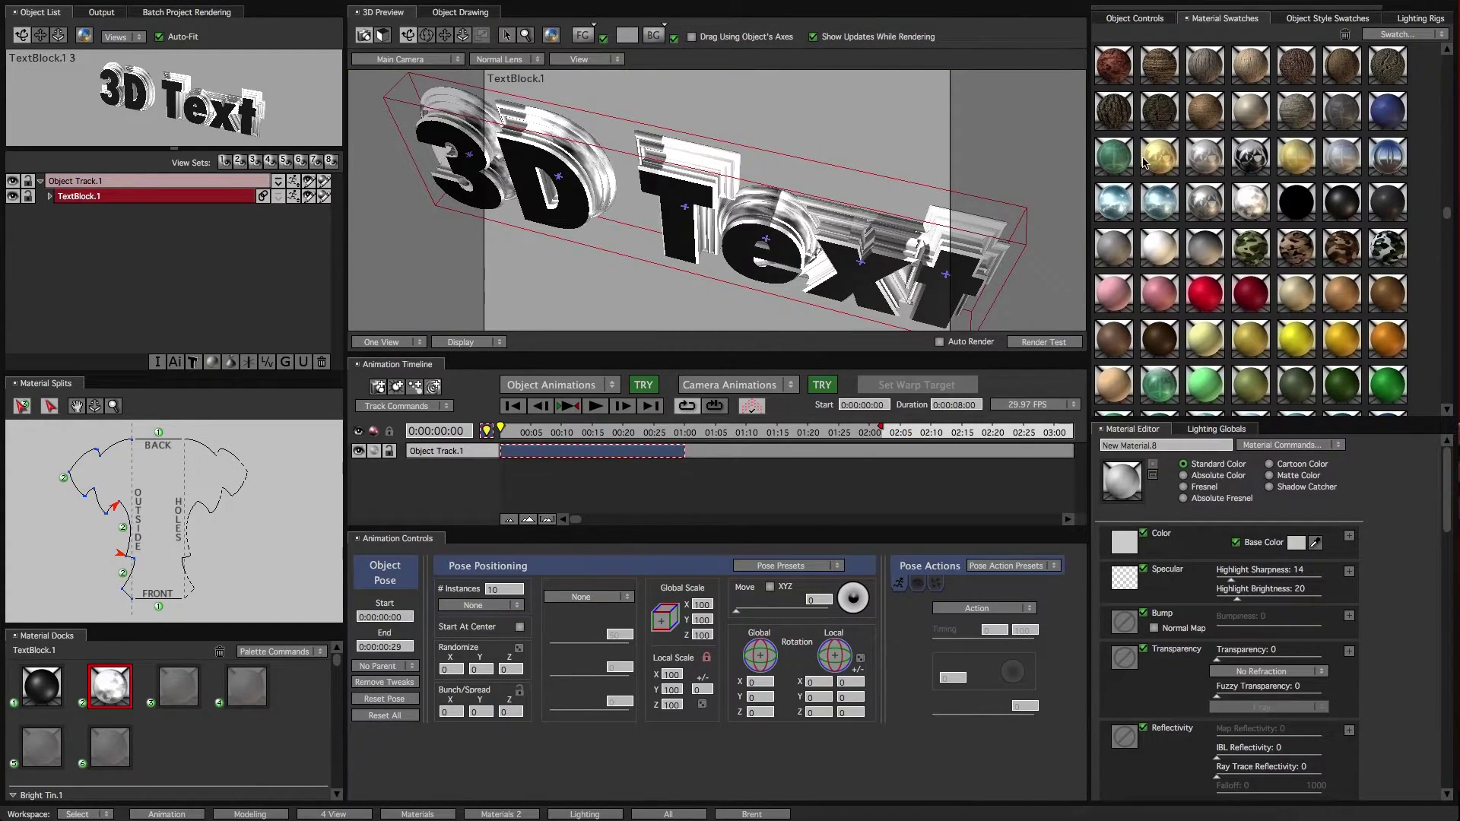
pyautogui.moveTo(1158, 161); pyautogui.dragTo(123, 530)
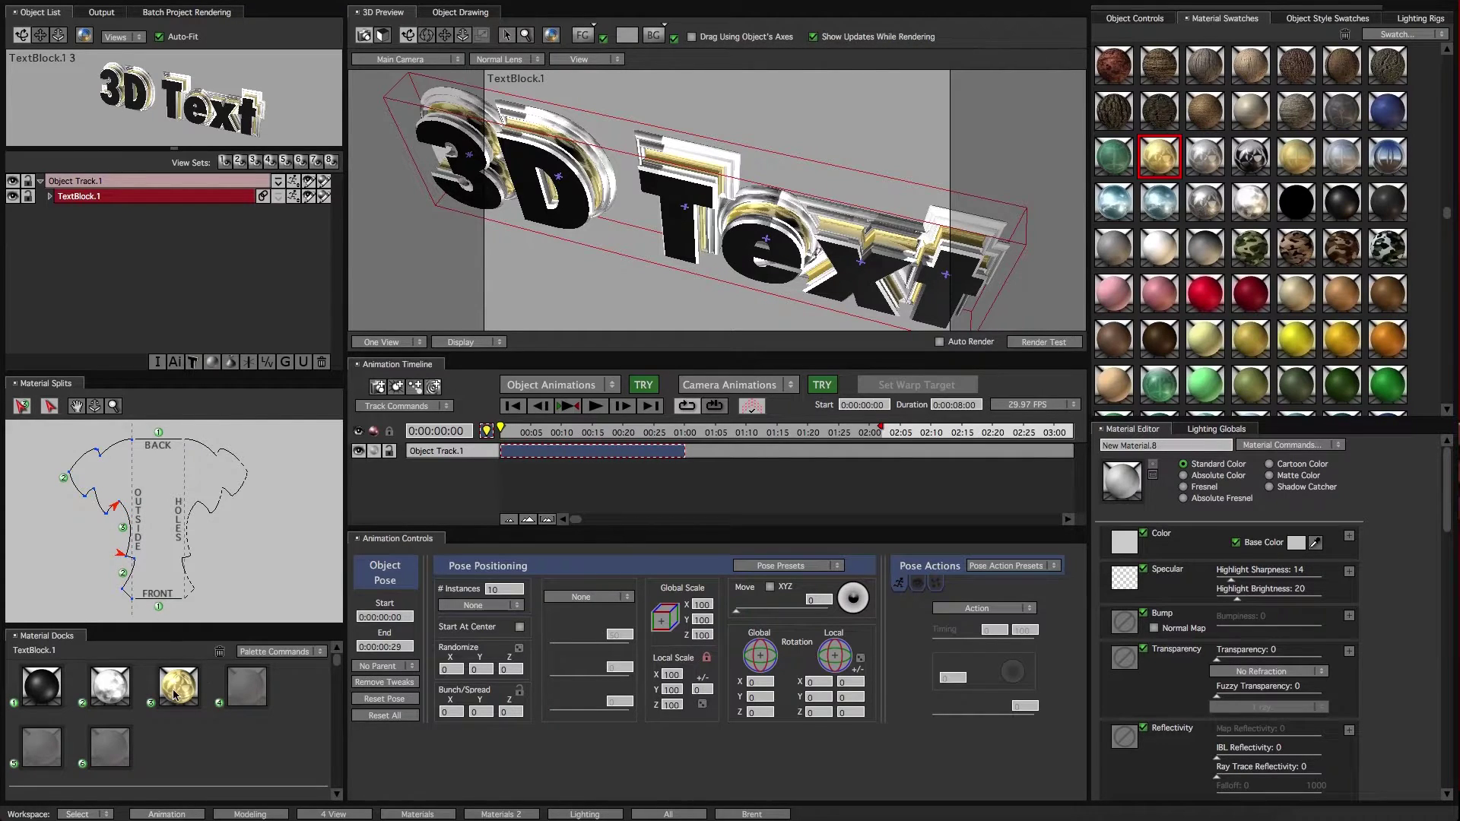
pyautogui.moveTo(172, 693); pyautogui.dragTo(540, 189)
pyautogui.scroll(3, 660, 126)
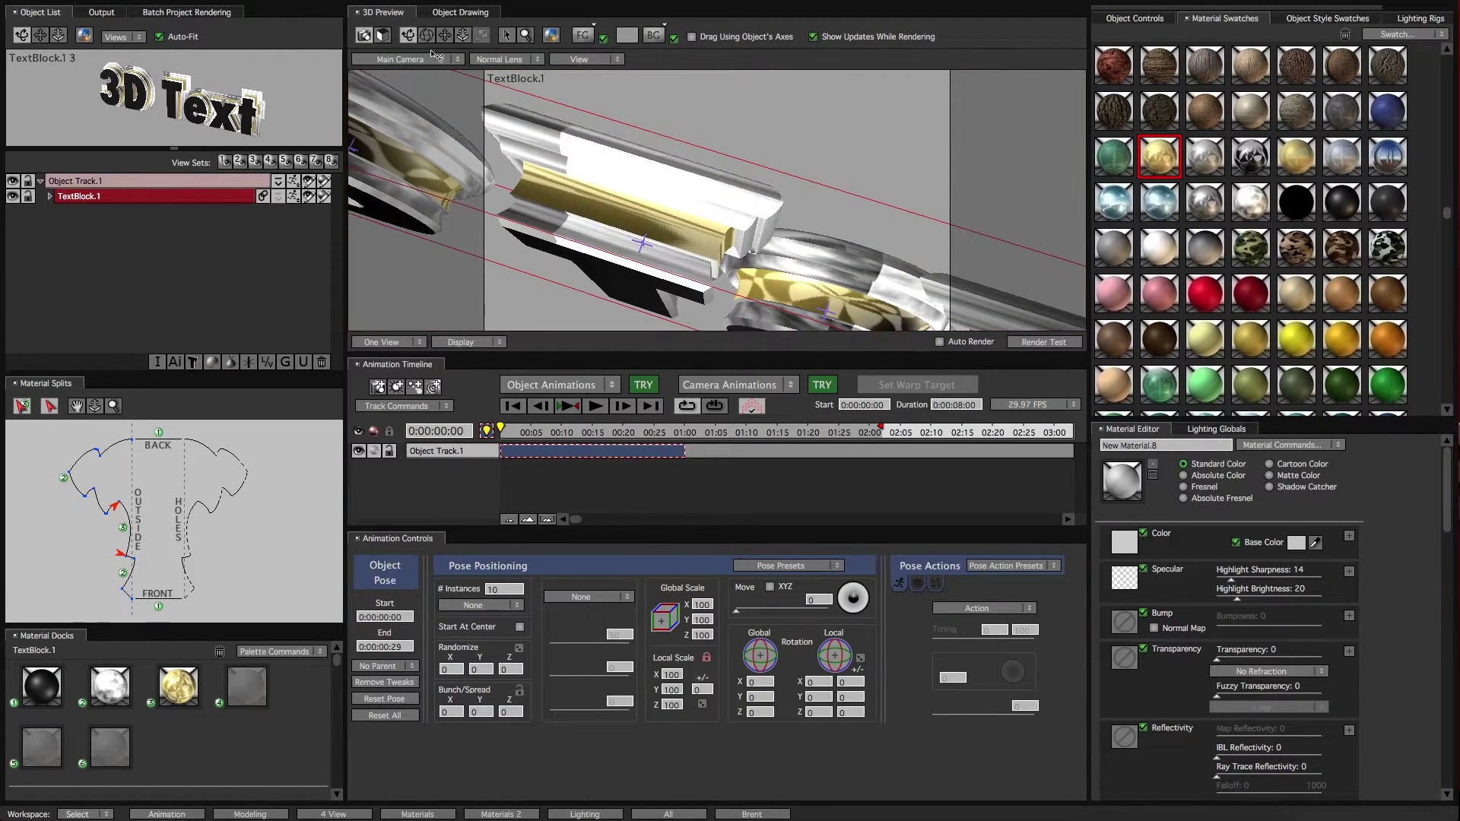
pyautogui.moveTo(655, 128); pyautogui.dragTo(590, 172)
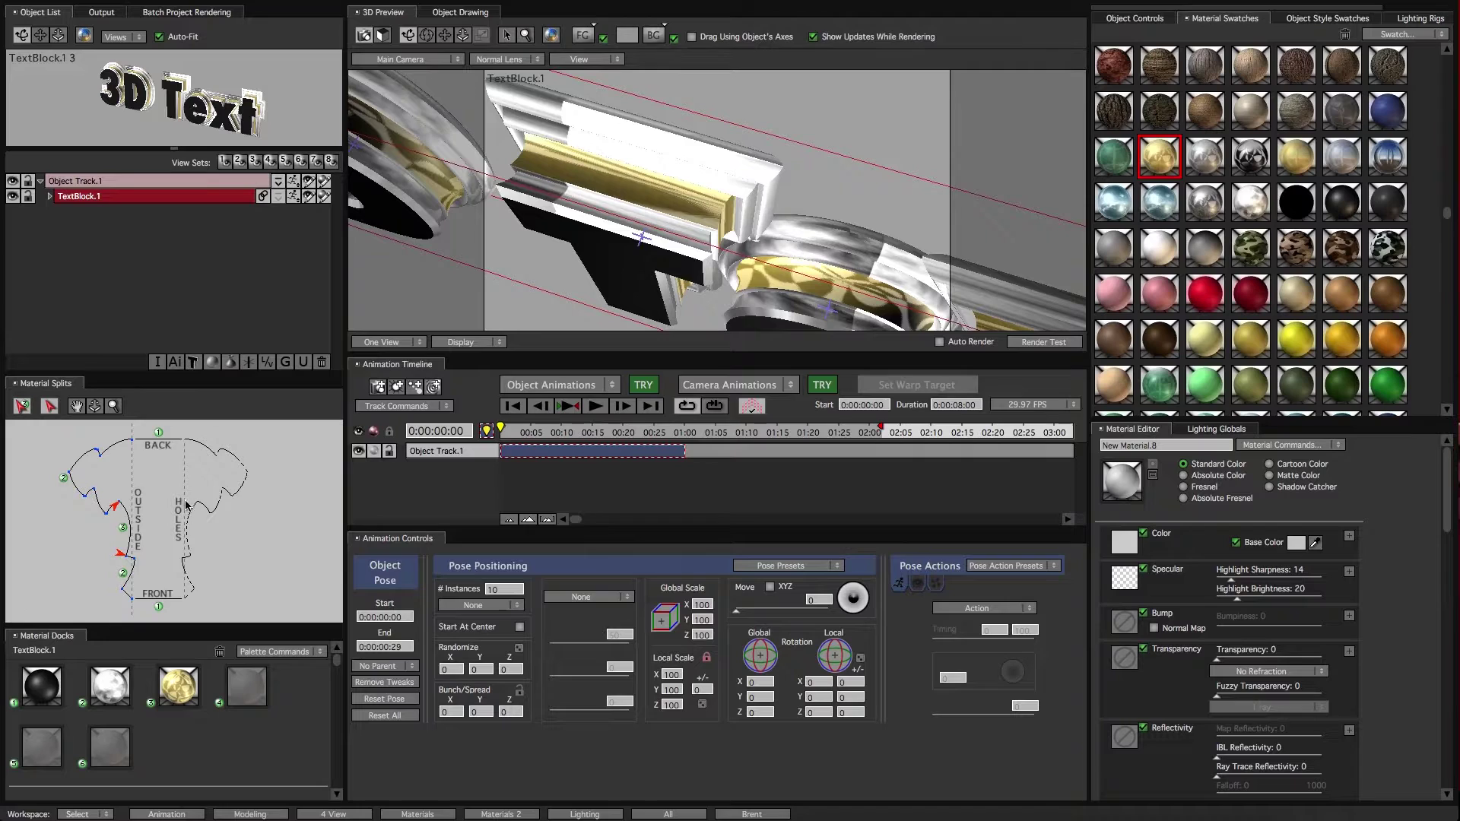
# - Narrow the gold section to the ridge near the back, add two splits toward the front, and apply black to the middle section
pyautogui.moveTo(118, 506); pyautogui.dragTo(96, 504)
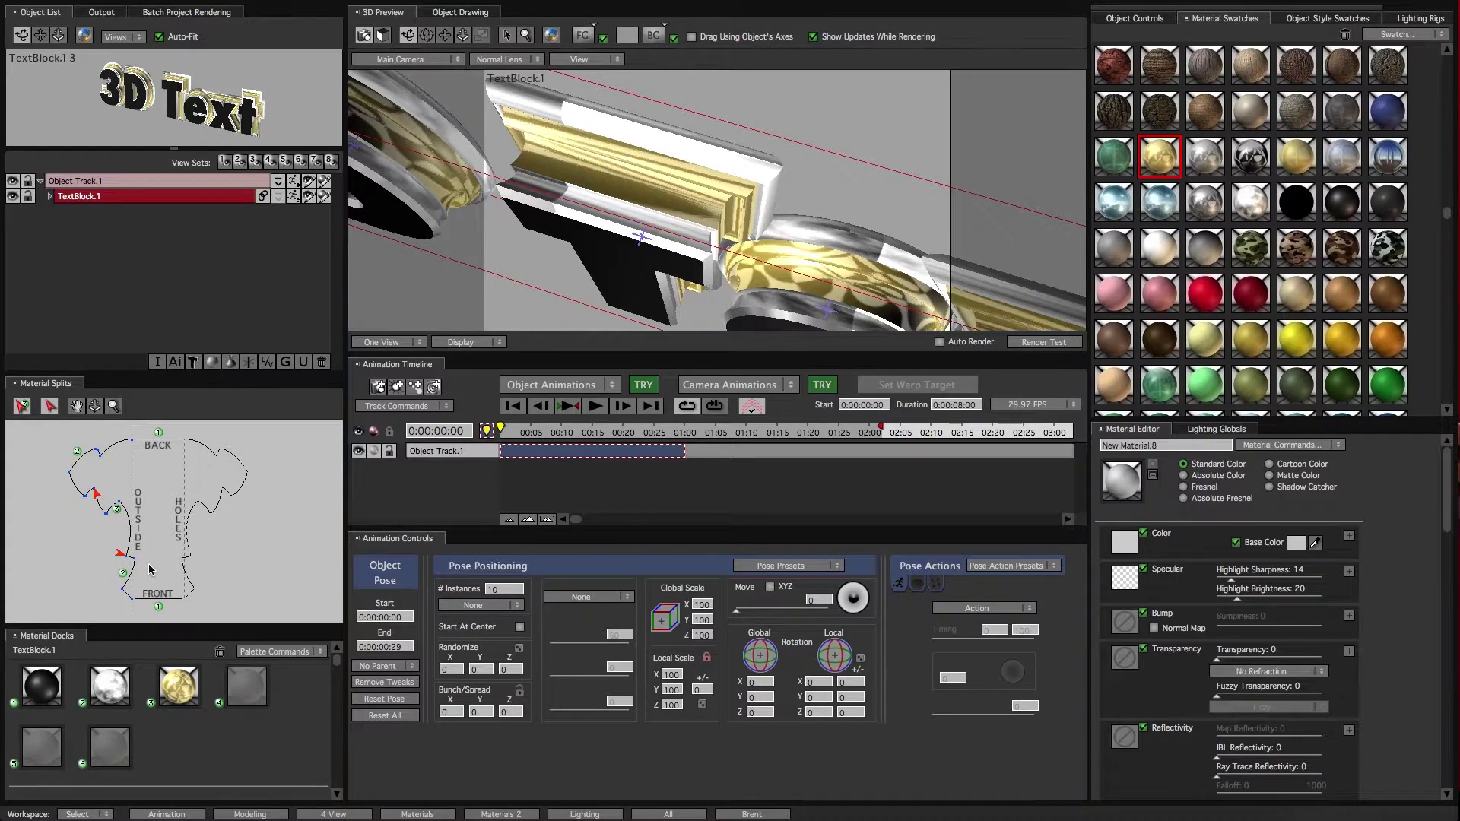
pyautogui.moveTo(120, 553); pyautogui.dragTo(116, 504)
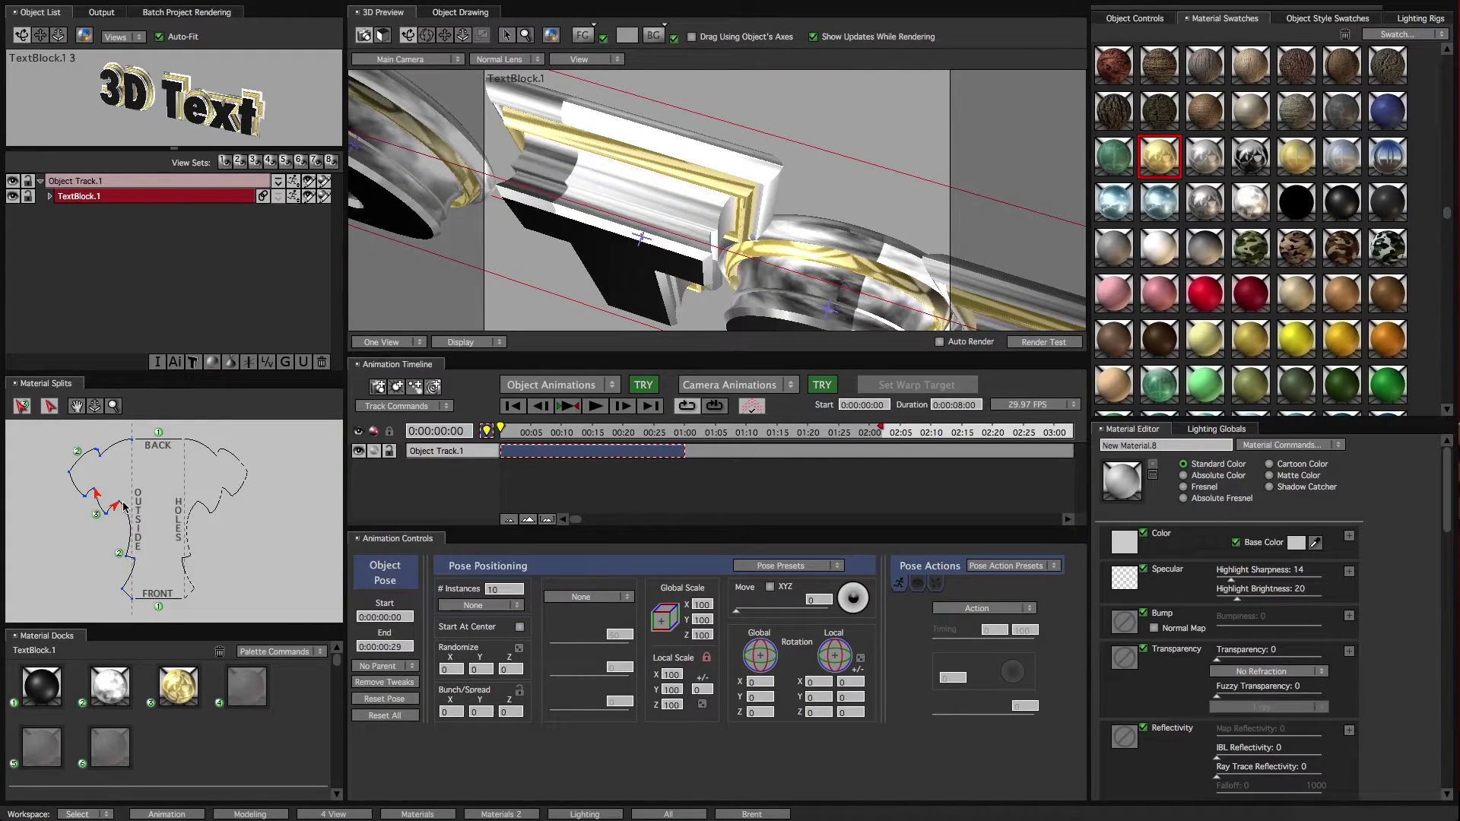
pyautogui.click(126, 553)
pyautogui.moveTo(124, 588); pyautogui.dragTo(124, 597)
pyautogui.moveTo(42, 684); pyautogui.dragTo(124, 534)
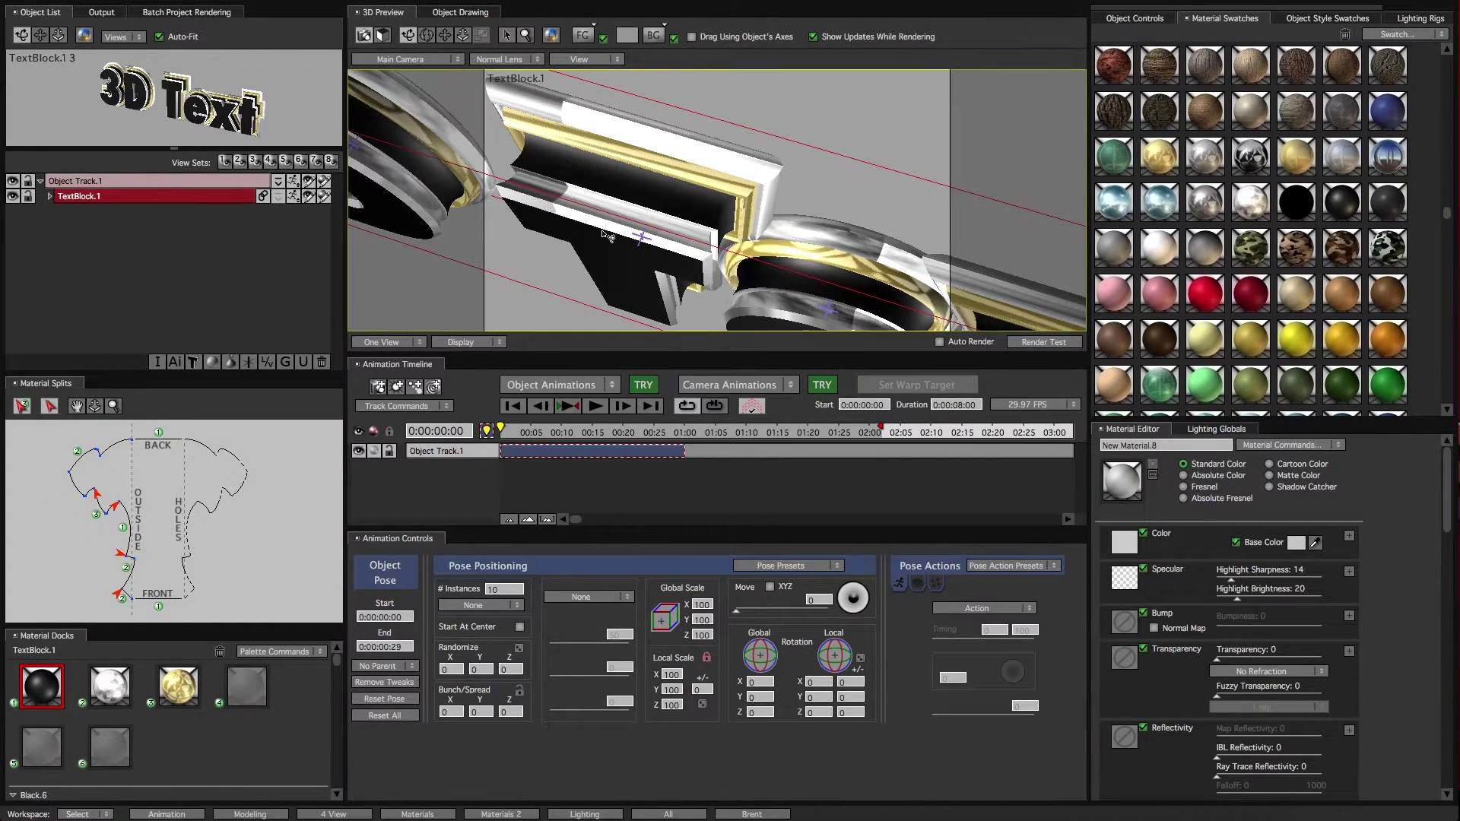
pyautogui.moveTo(609, 235); pyautogui.dragTo(610, 173)
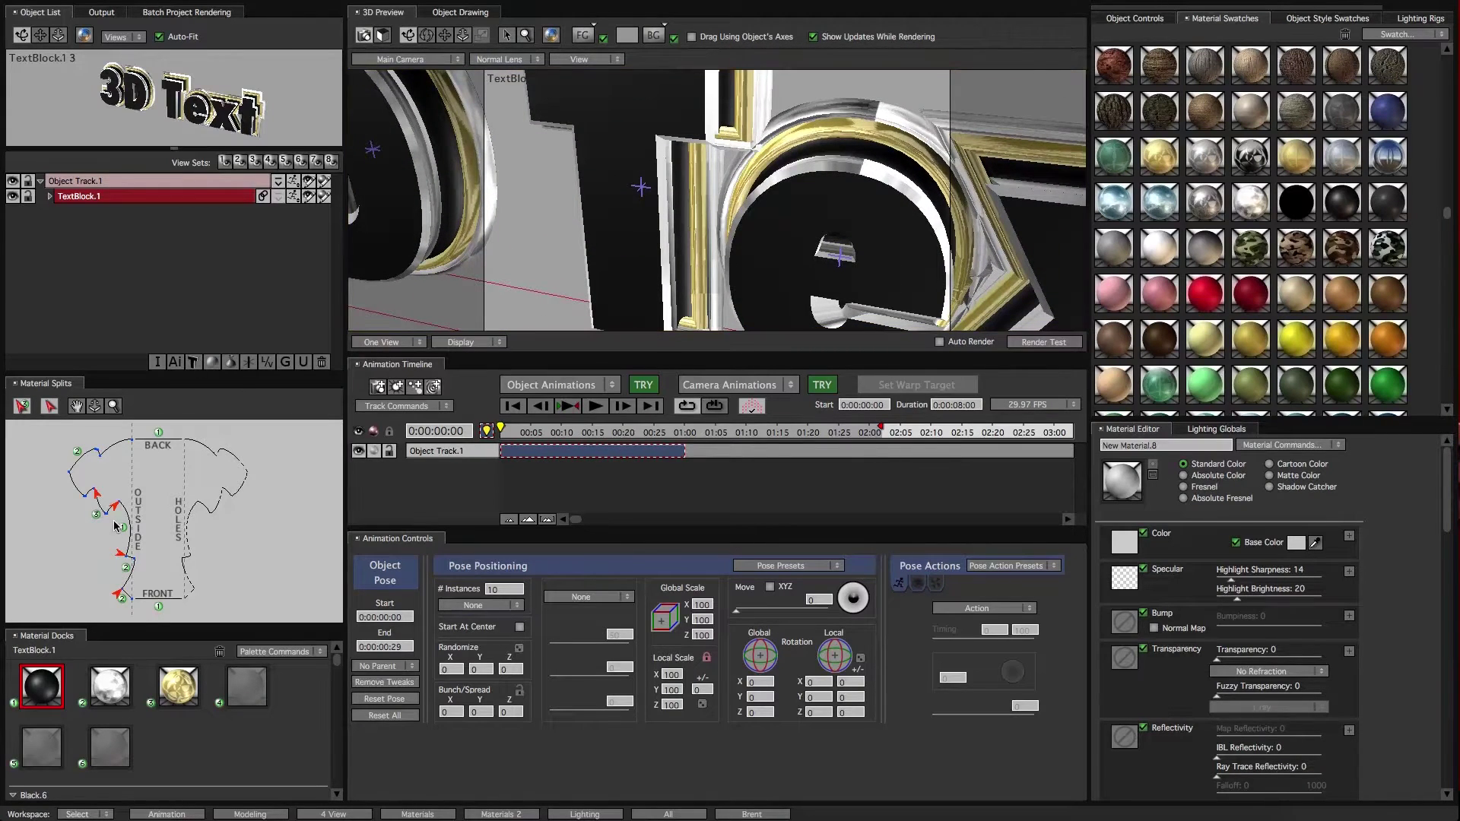
# - Remove all split markers except the one nearest the front, and apply Punchy Gold to the narrow edge section beside the front face
pyautogui.moveTo(119, 507); pyautogui.dragTo(101, 493)
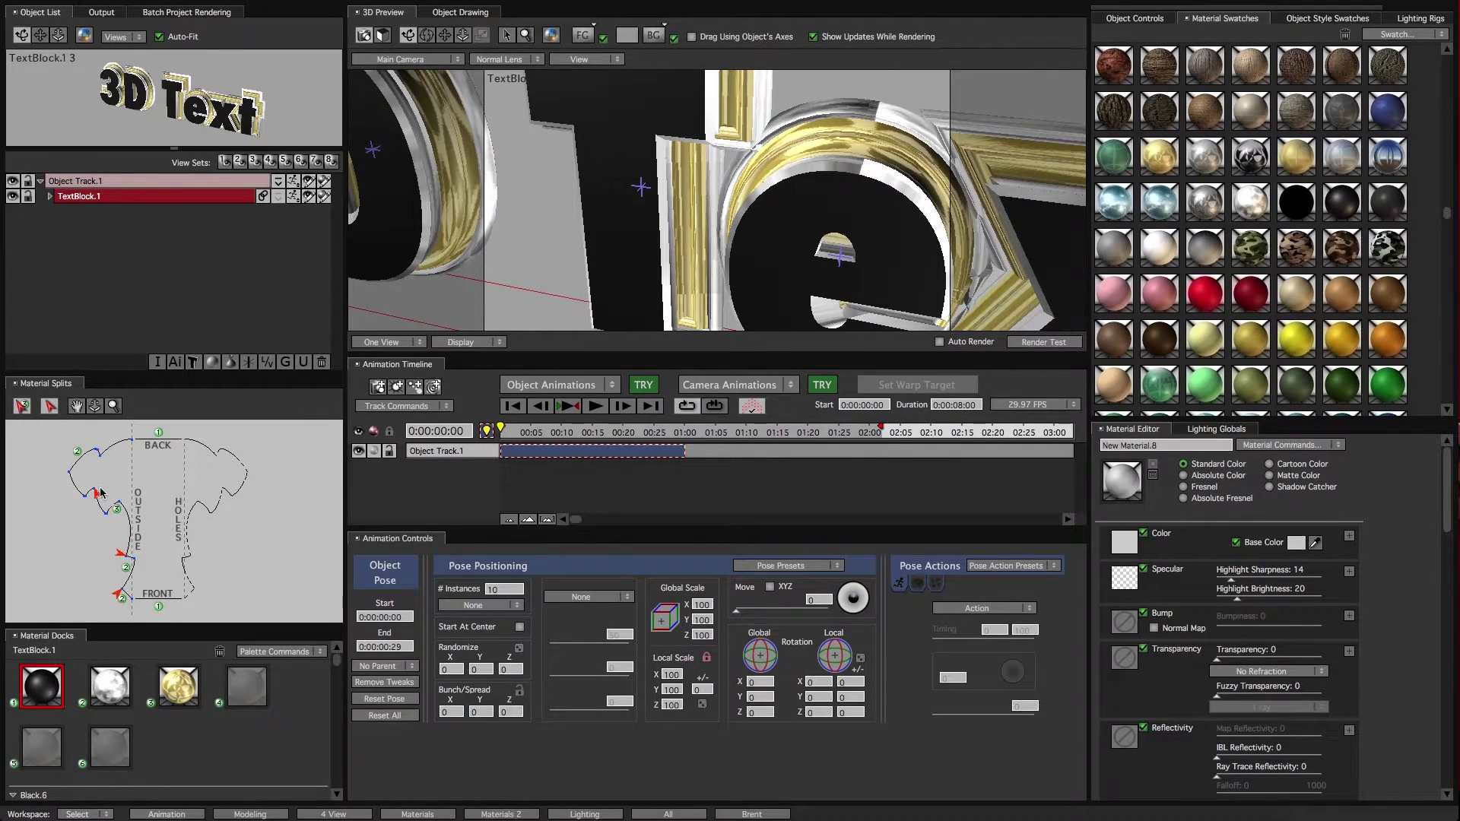
pyautogui.moveTo(97, 493); pyautogui.dragTo(90, 496)
pyautogui.moveTo(122, 558); pyautogui.dragTo(66, 556)
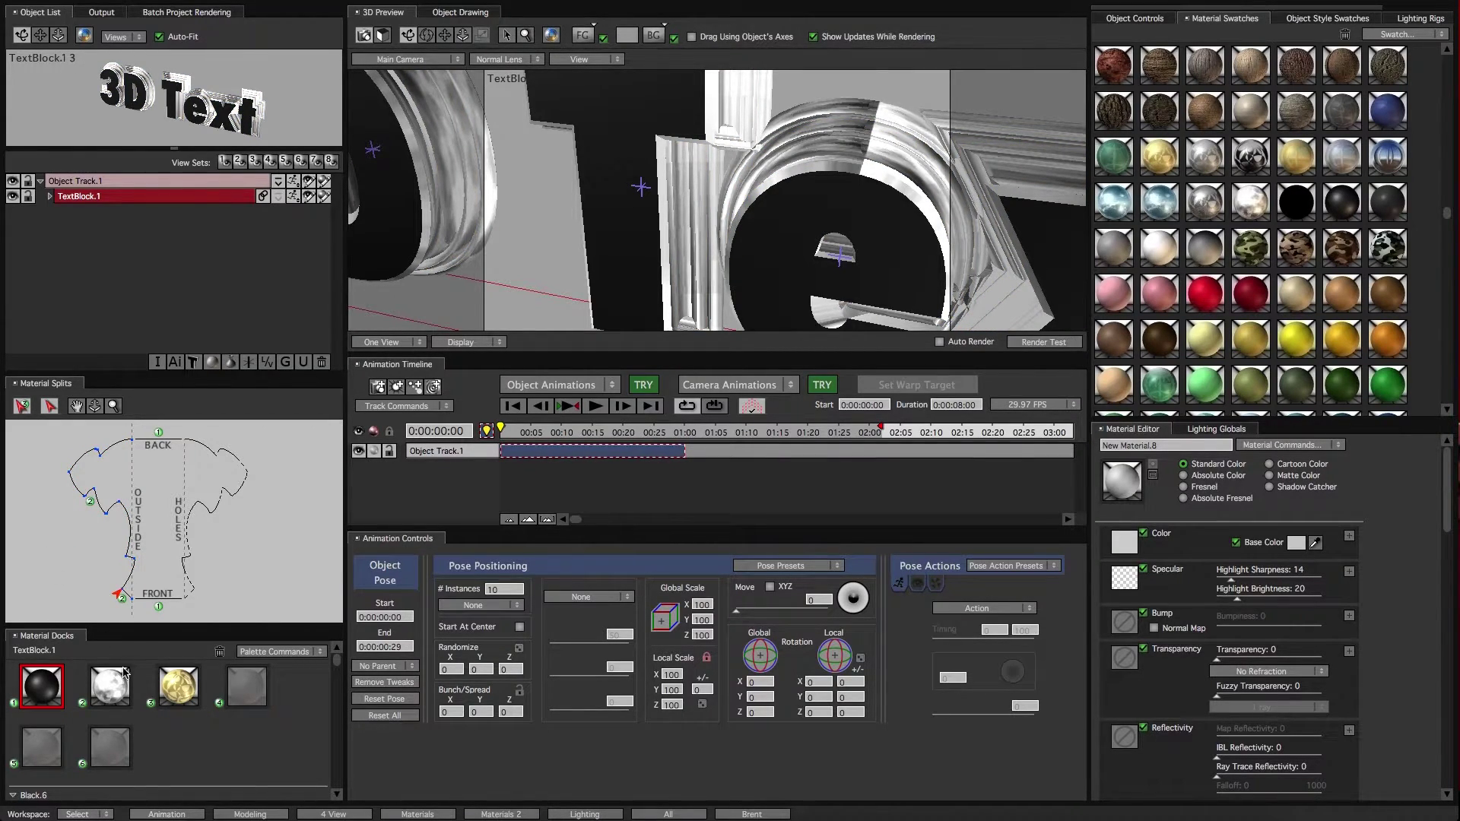
pyautogui.moveTo(183, 690); pyautogui.dragTo(122, 599)
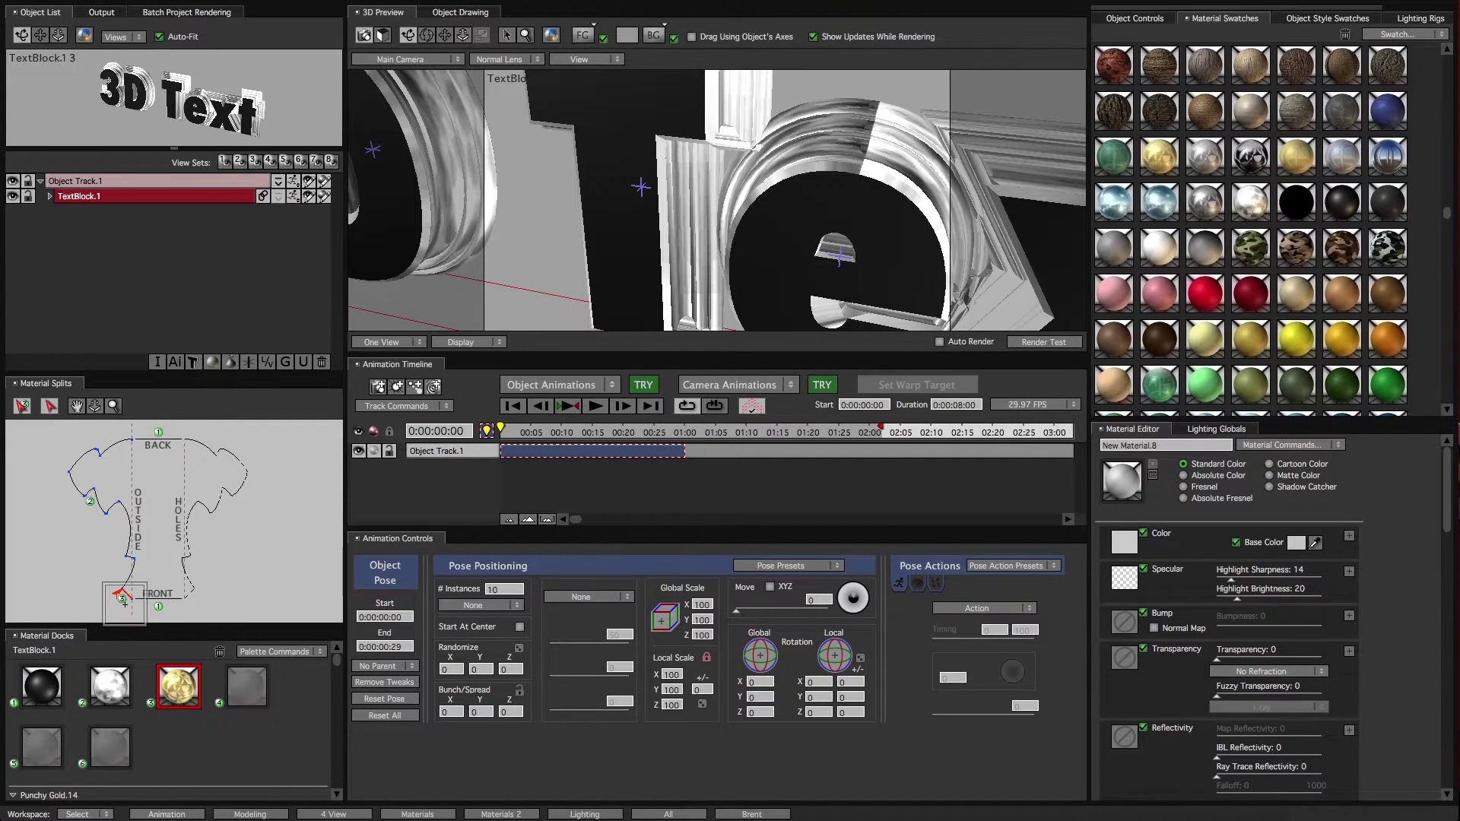
# - Set the outer bevel to "Bevel, Medium" and move the split marker to the bevel corner so gold covers the whole front bevel
pyautogui.click(1143, 20)
pyautogui.click(1139, 246)
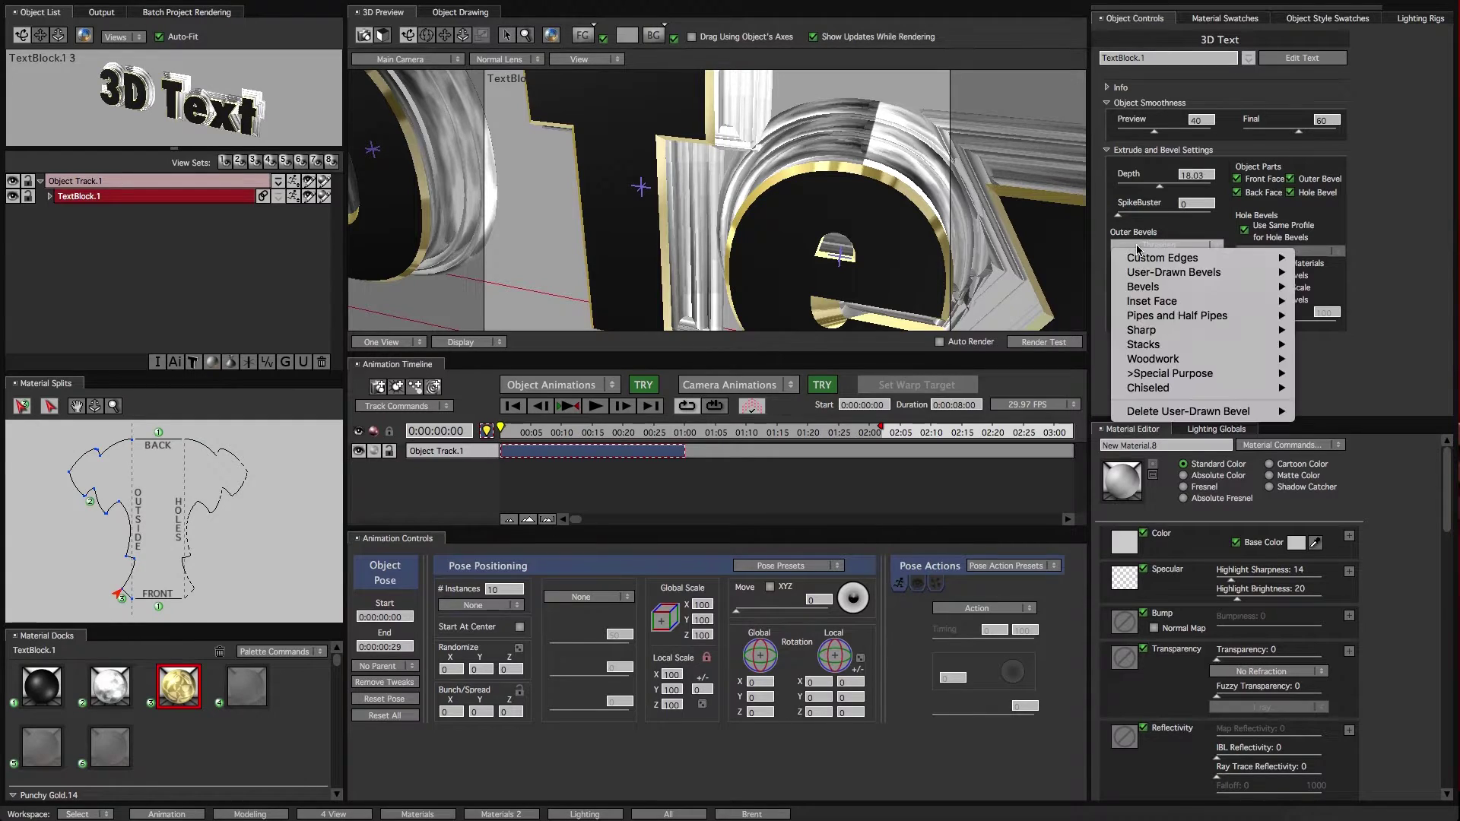
pyautogui.moveTo(1173, 307)
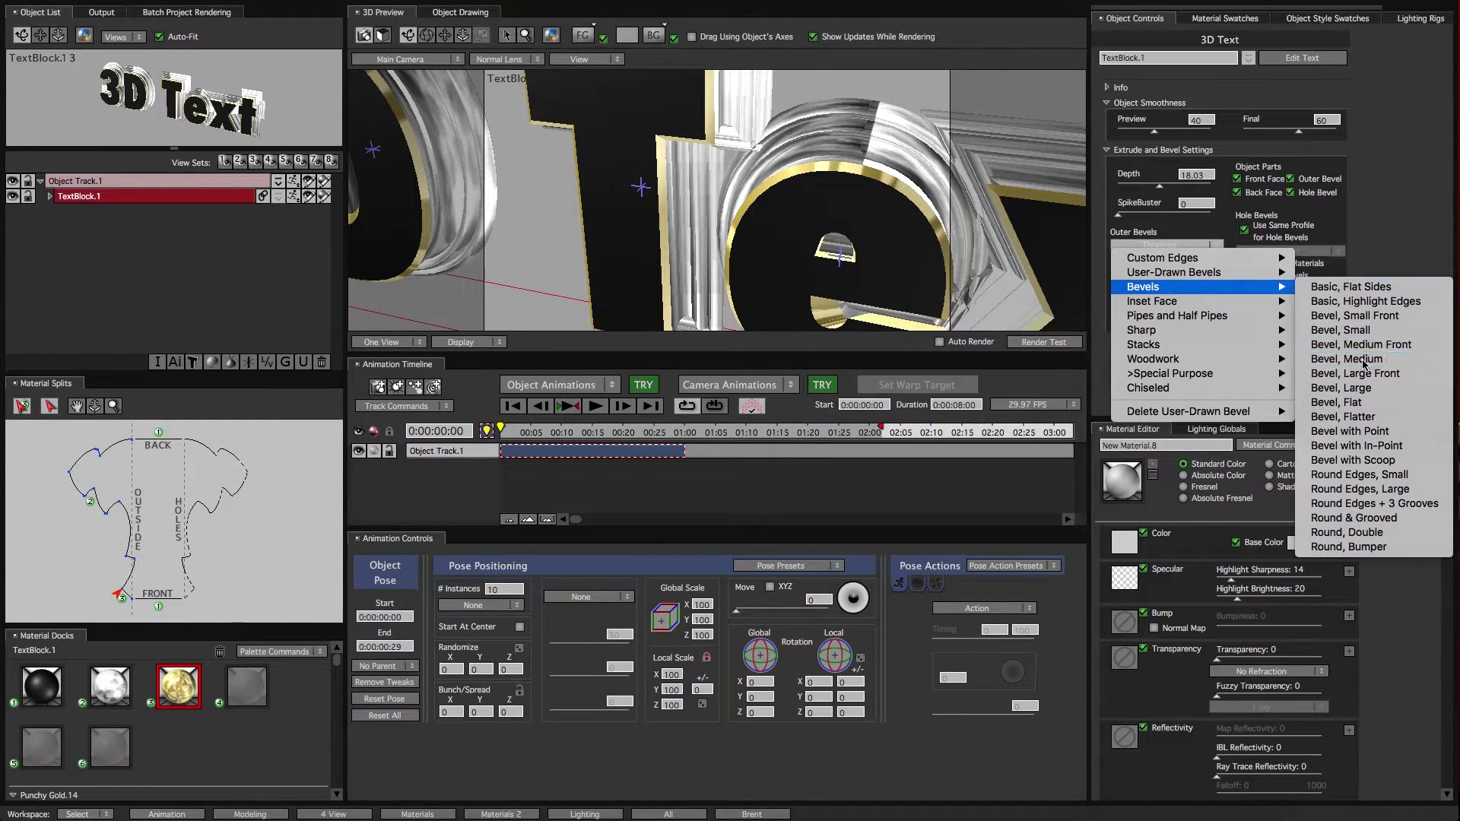
pyautogui.click(1354, 349)
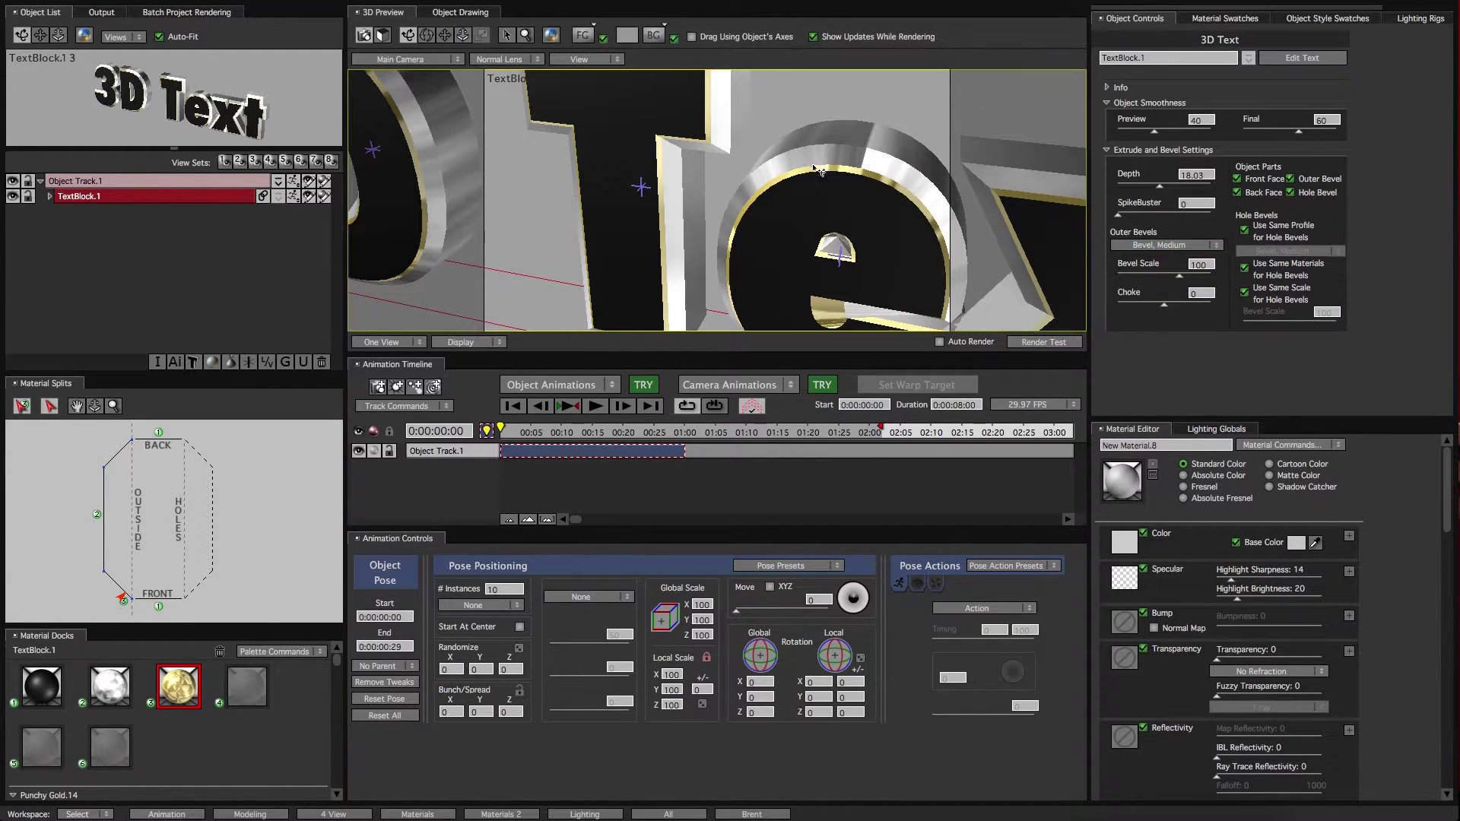
pyautogui.click(113, 587)
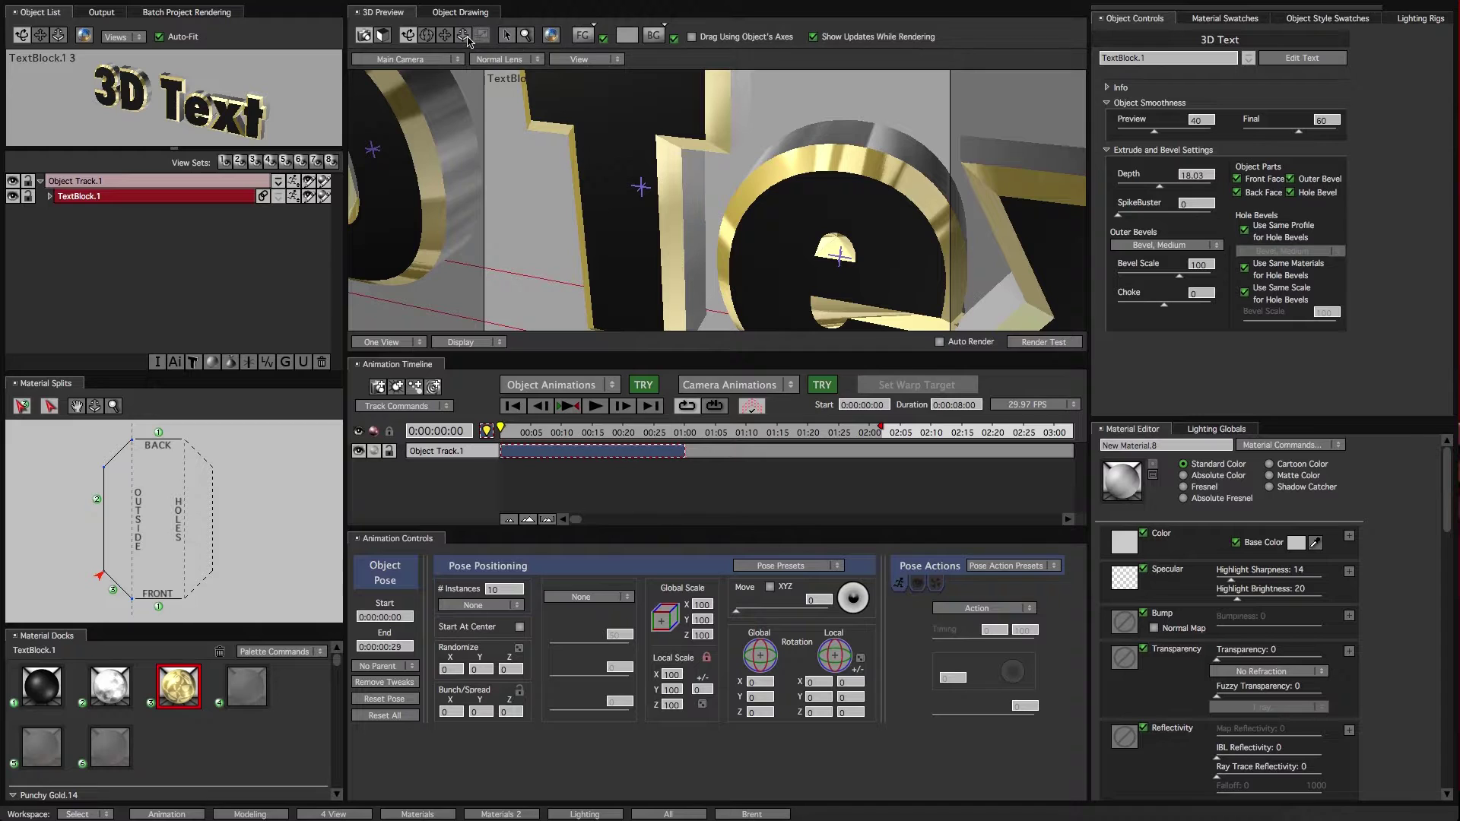
pyautogui.moveTo(638, 183); pyautogui.dragTo(685, 169)
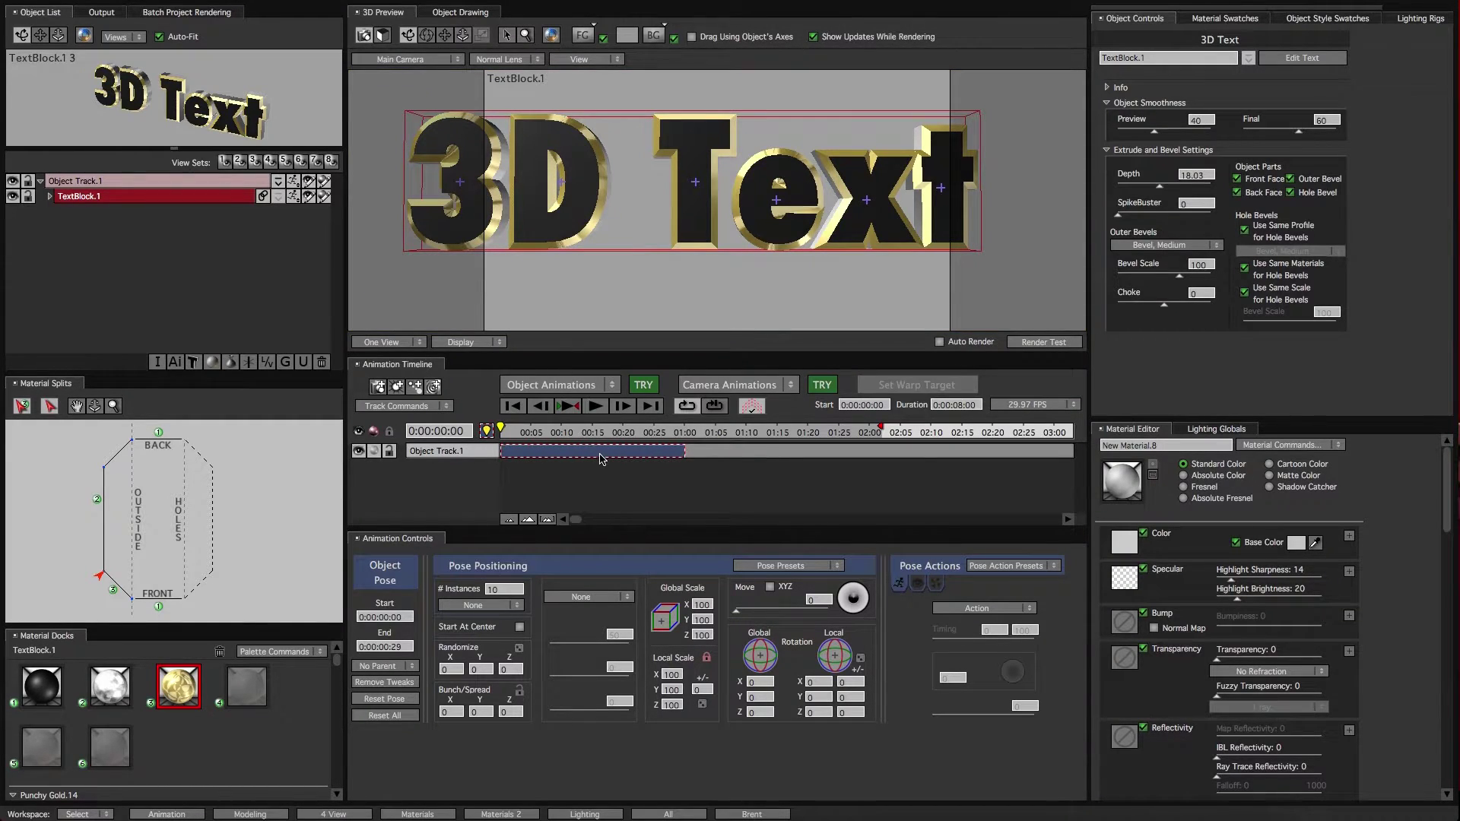
# - Add a second pose to Object Track.1 at 0:00:02:03 and show the controls of the transition between the two poses
pyautogui.click(561, 456)
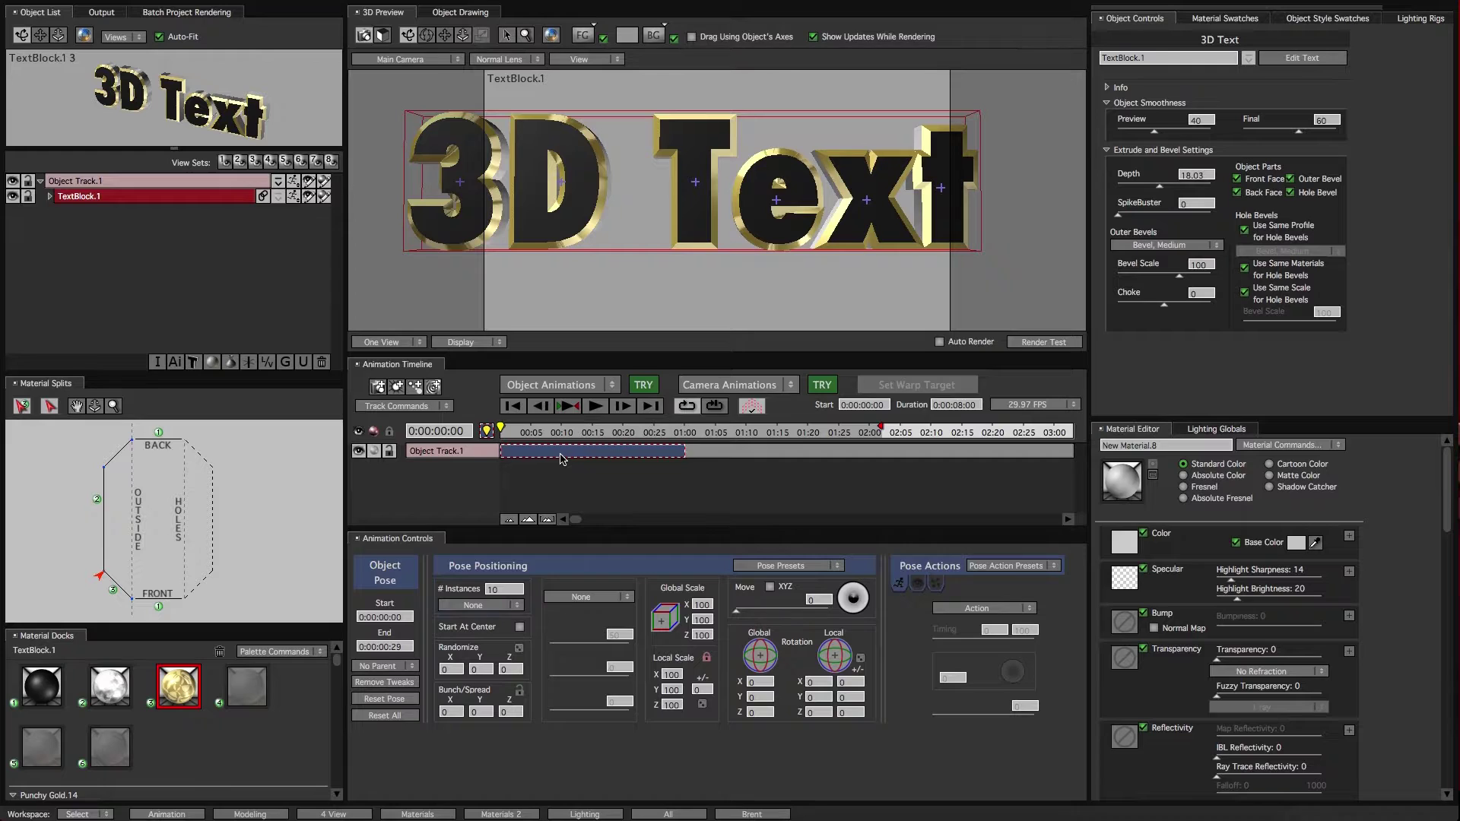
pyautogui.click(892, 459)
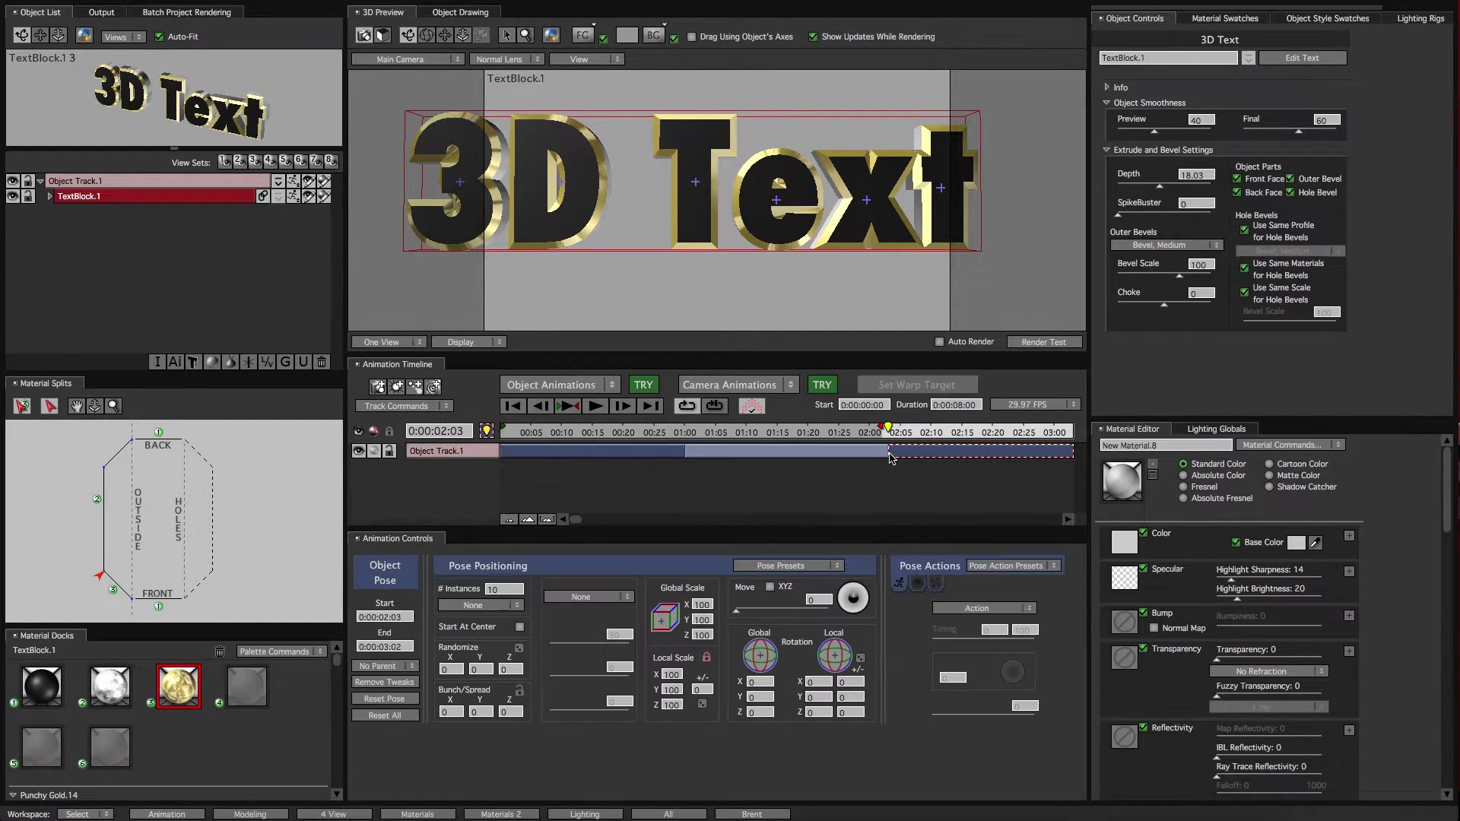
pyautogui.click(646, 456)
pyautogui.click(749, 455)
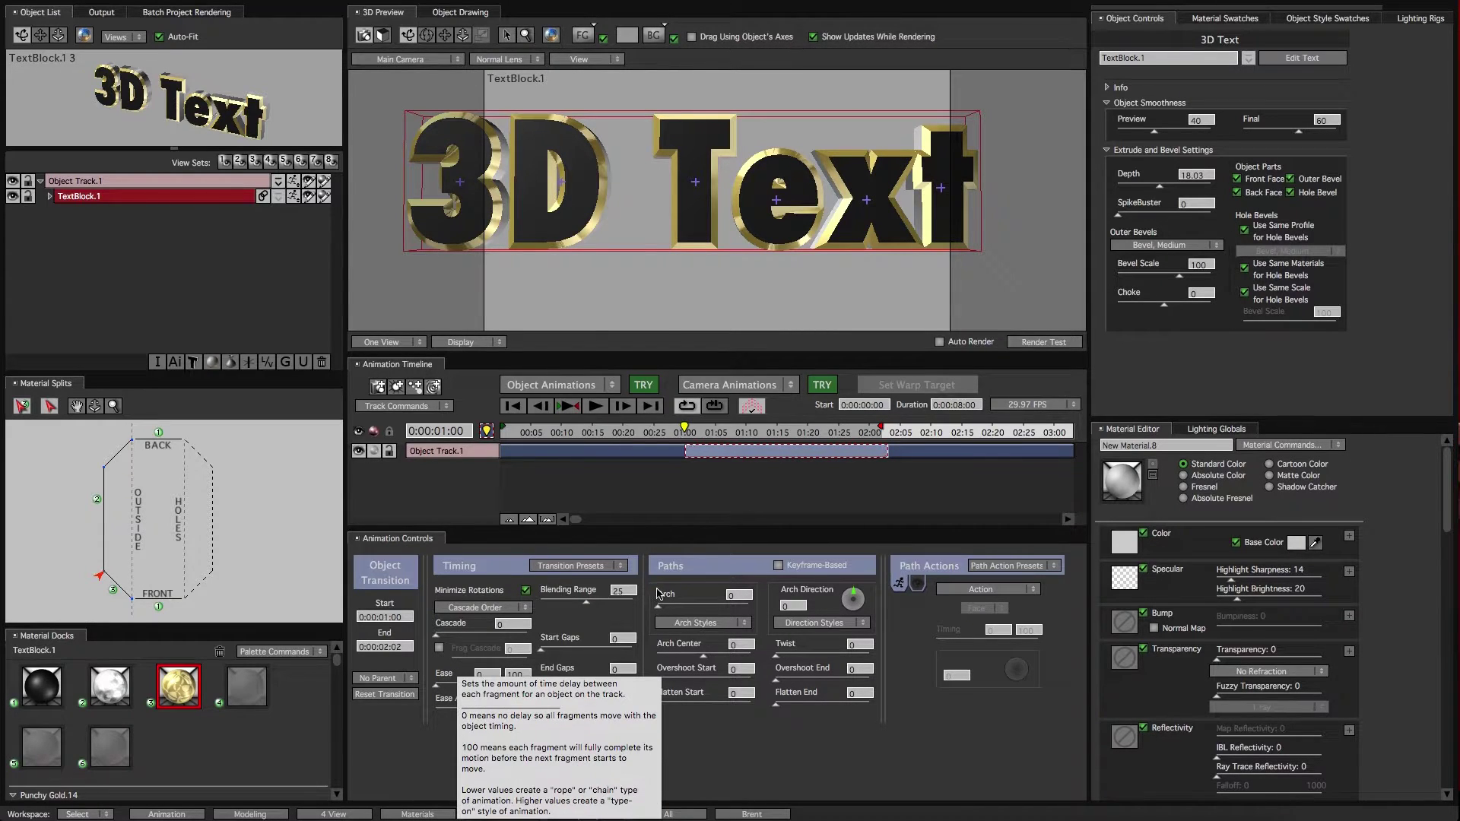
# - Select the second pose and set the main camera to the Front view
pyautogui.click(912, 451)
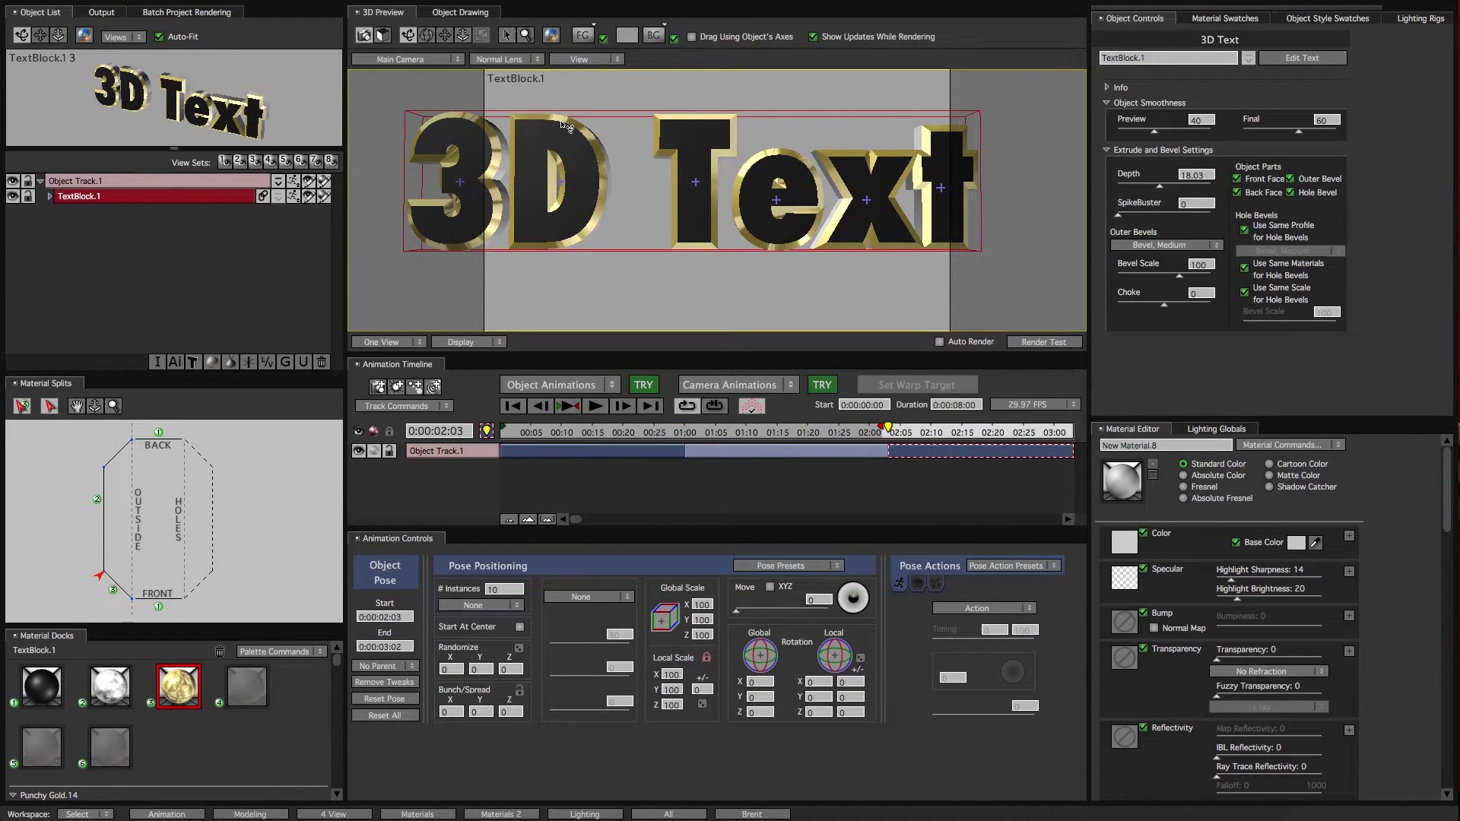
pyautogui.click(586, 60)
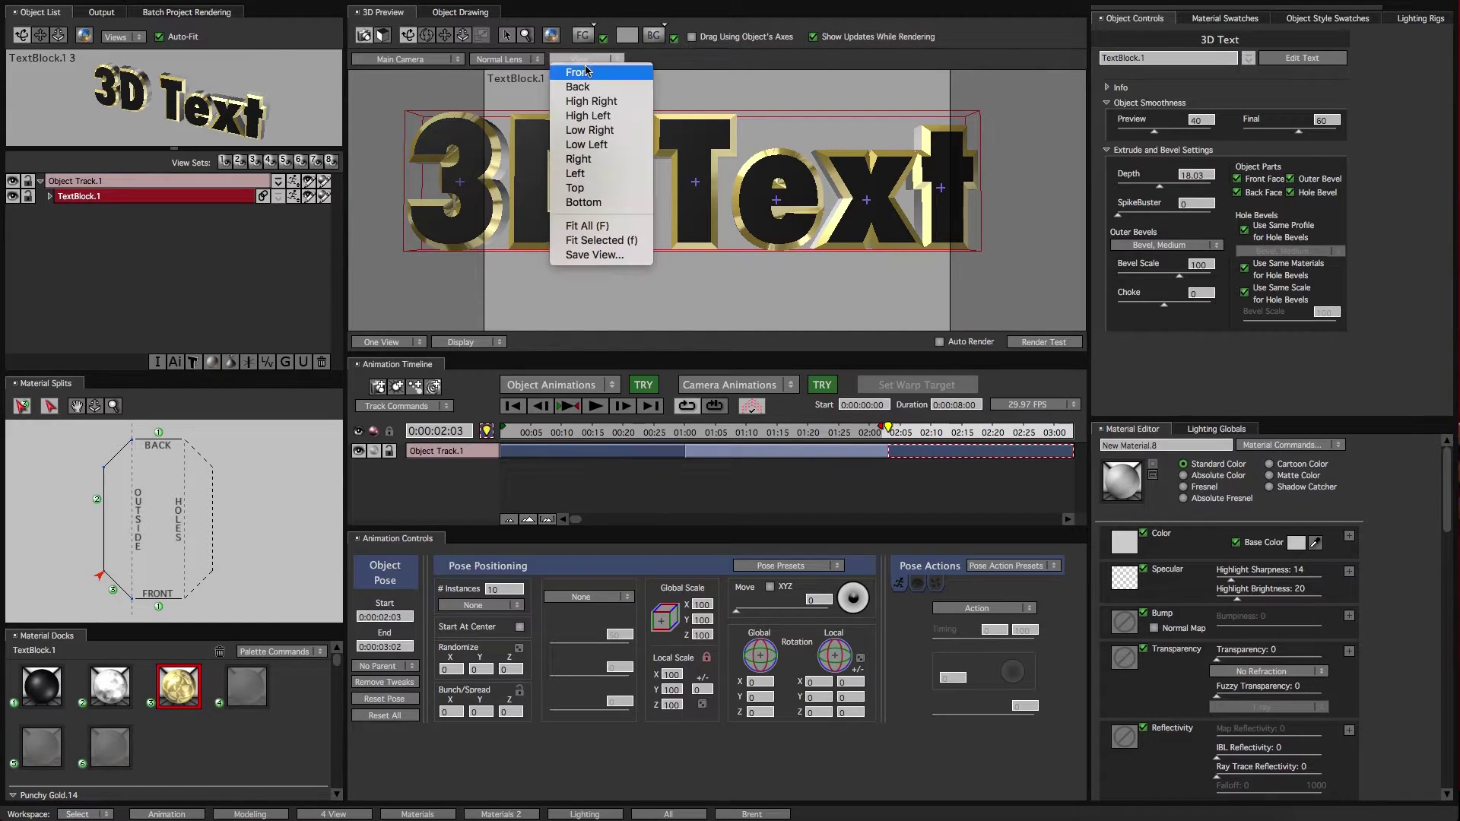
pyautogui.click(586, 72)
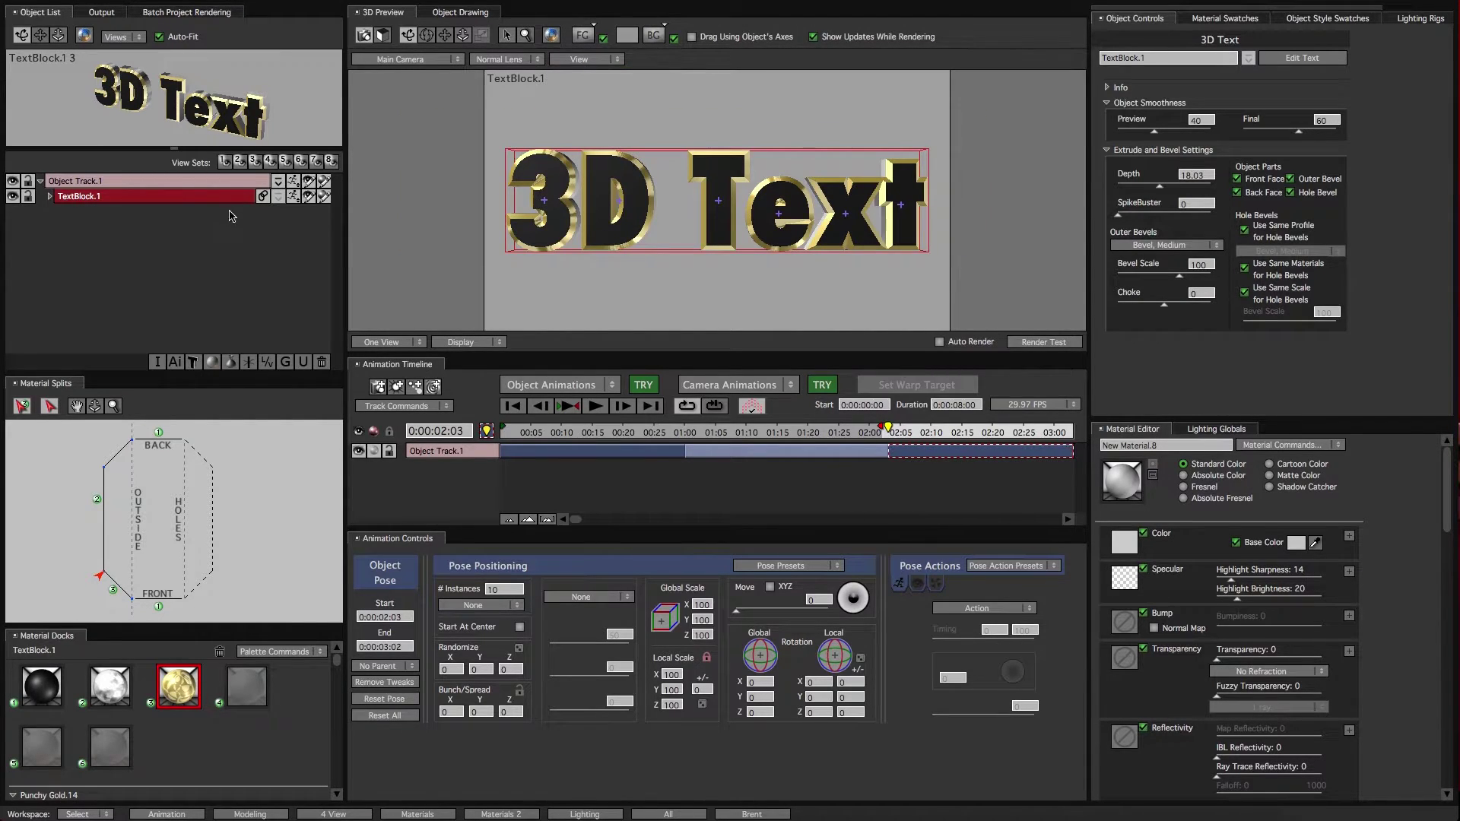
# - Examine the main camera's placement relative to the text through User Camera 1, and return to the Main Camera
pyautogui.click(457, 61)
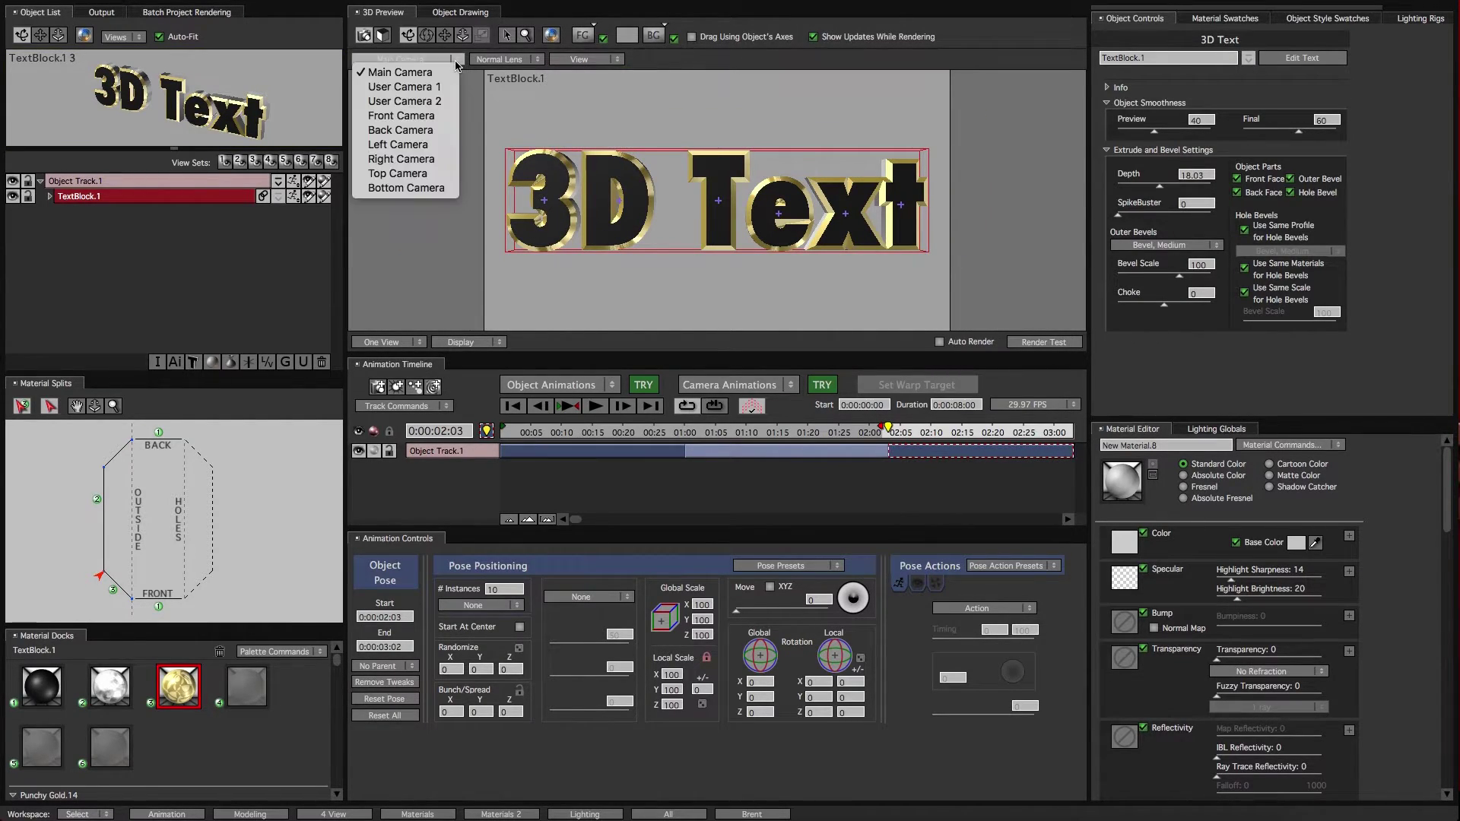
pyautogui.click(404, 87)
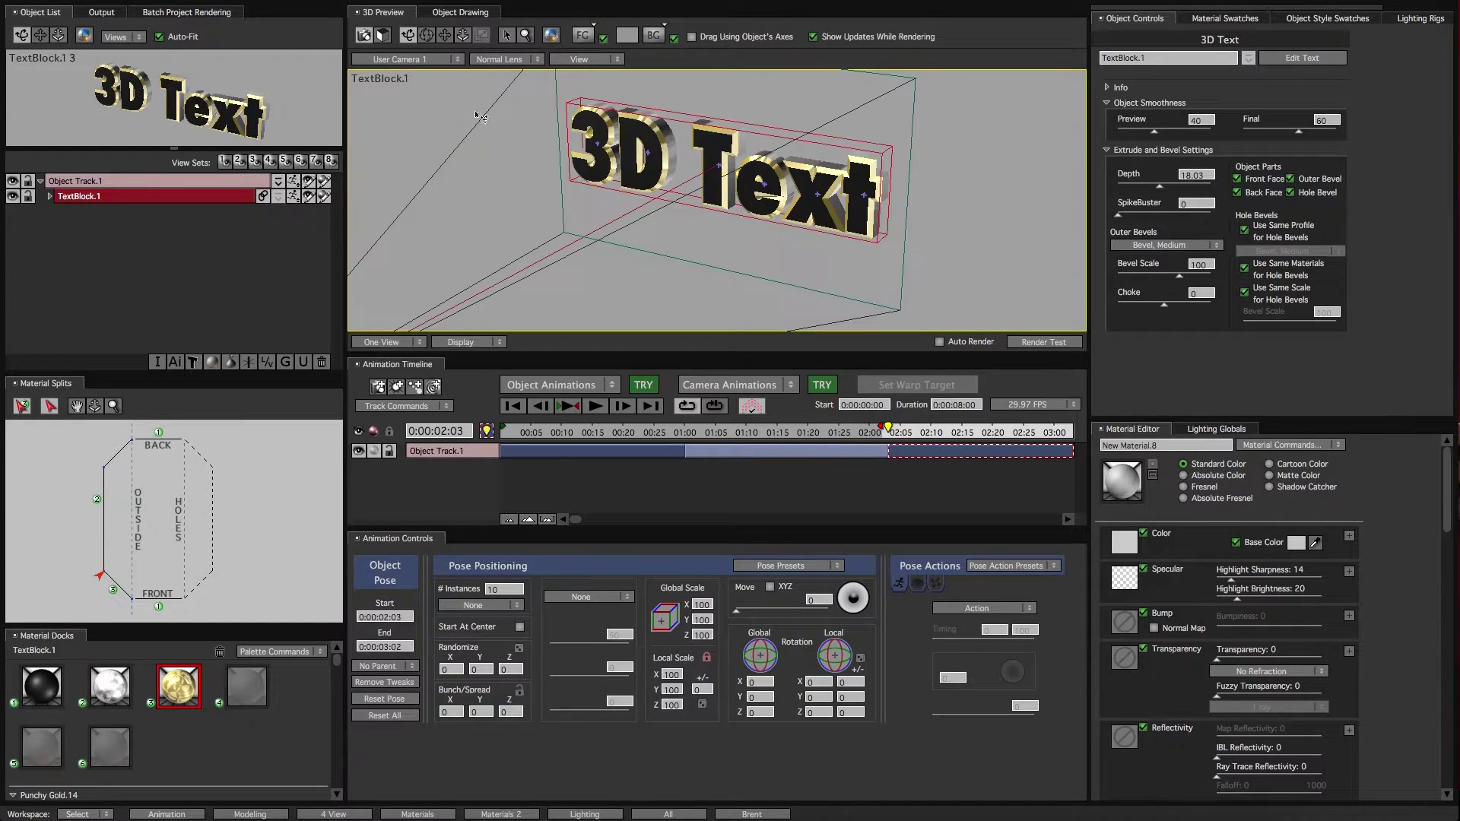
pyautogui.moveTo(464, 35); pyautogui.dragTo(556, 208)
pyautogui.click(409, 36)
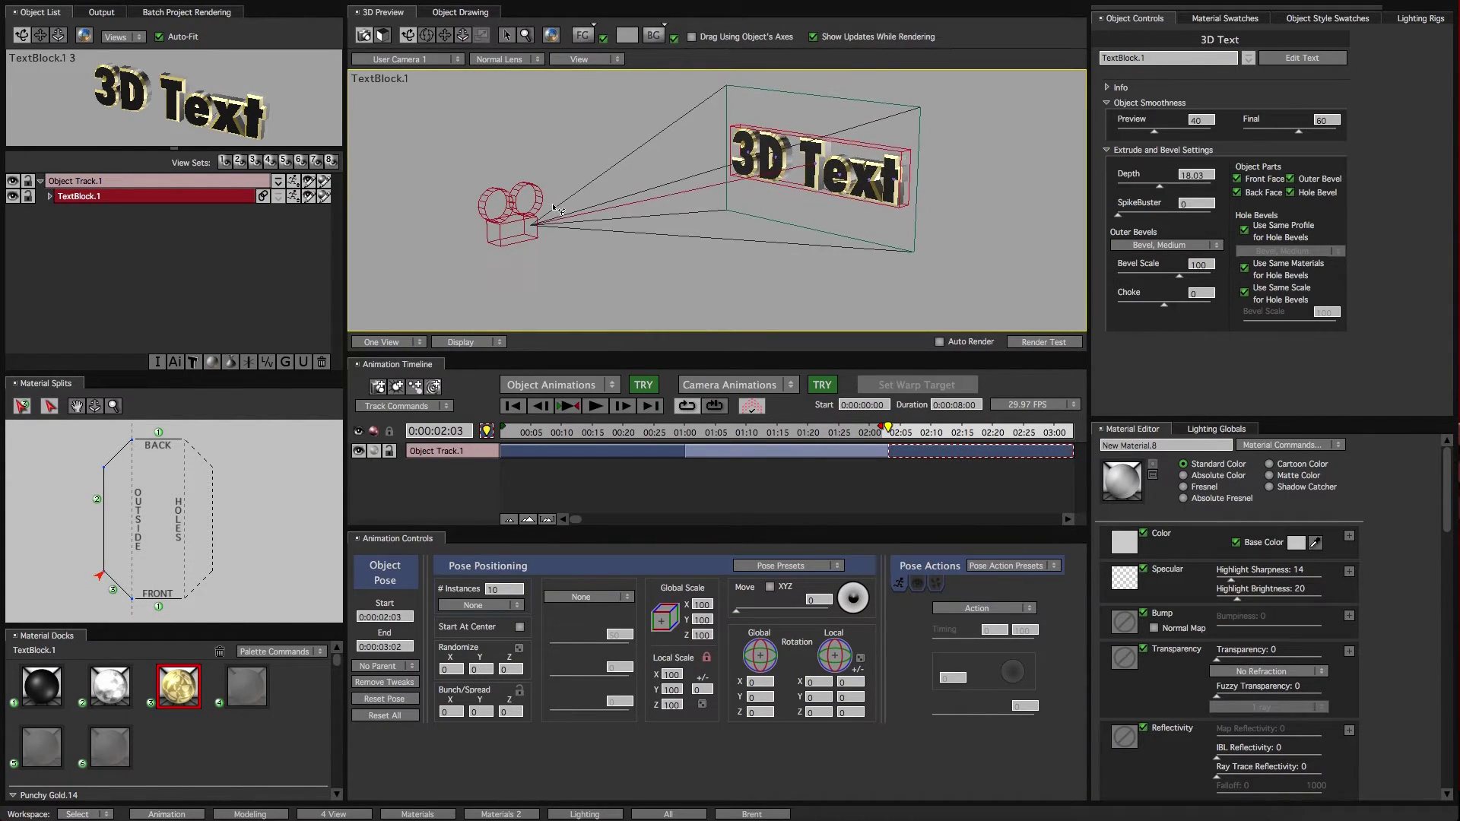
pyautogui.click(420, 60)
pyautogui.click(414, 66)
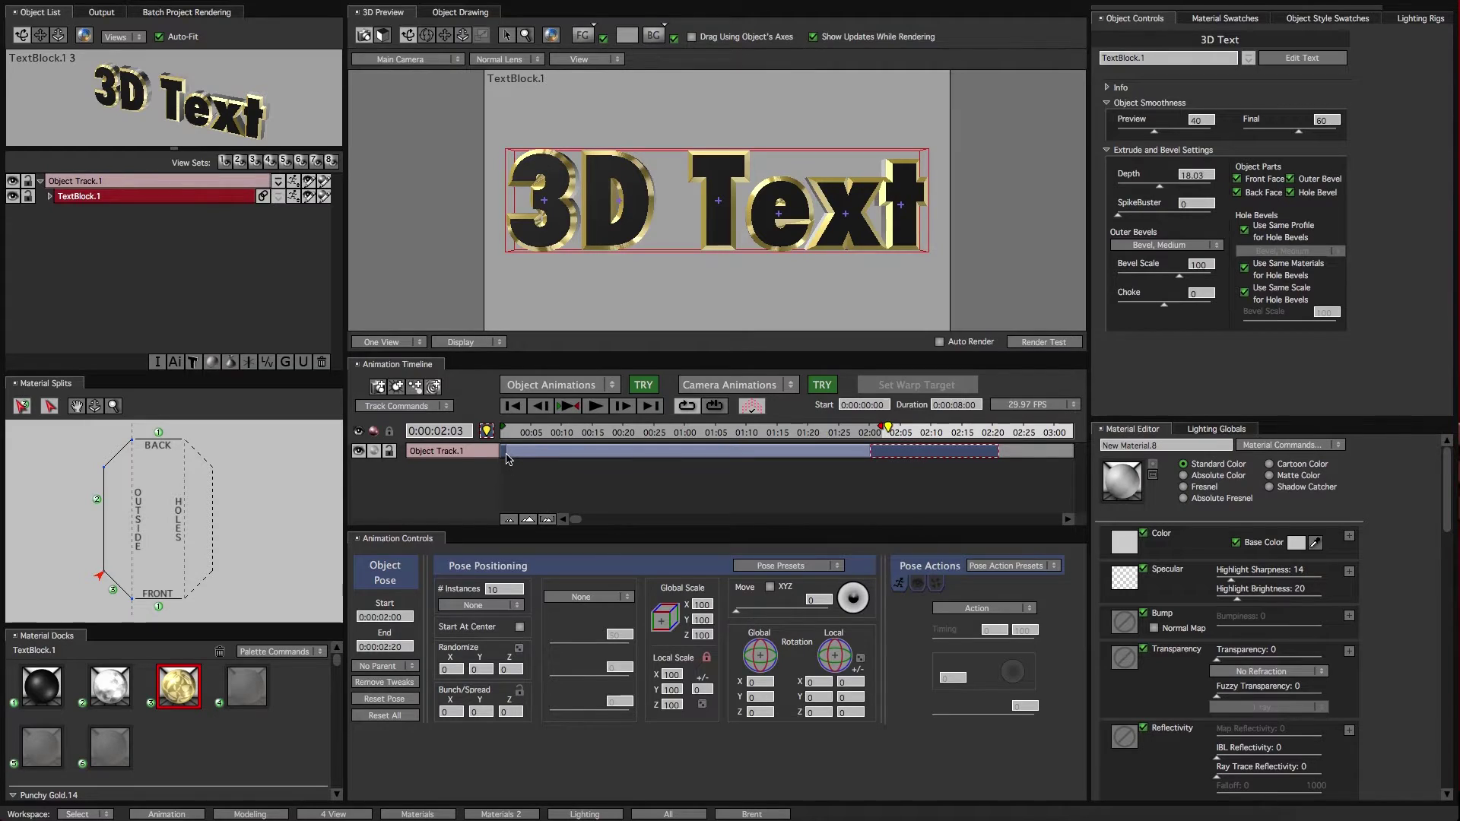
# - Move the first pose's text out of frame, toward and below the camera, to X 0, Y -50.39, Z 324.3
pyautogui.click(506, 453)
pyautogui.moveTo(737, 616); pyautogui.dragTo(751, 616)
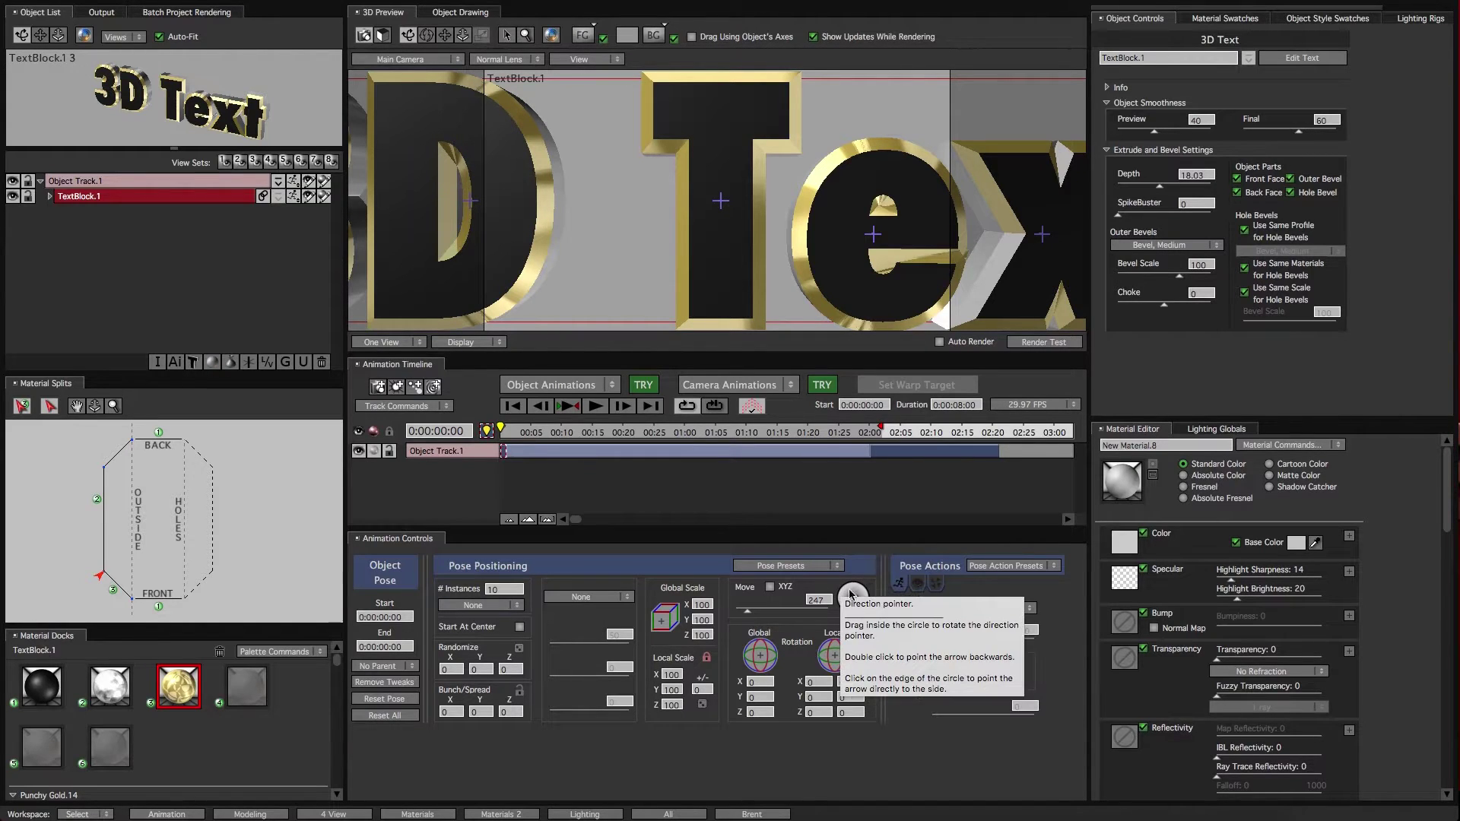
pyautogui.moveTo(857, 603); pyautogui.dragTo(864, 641)
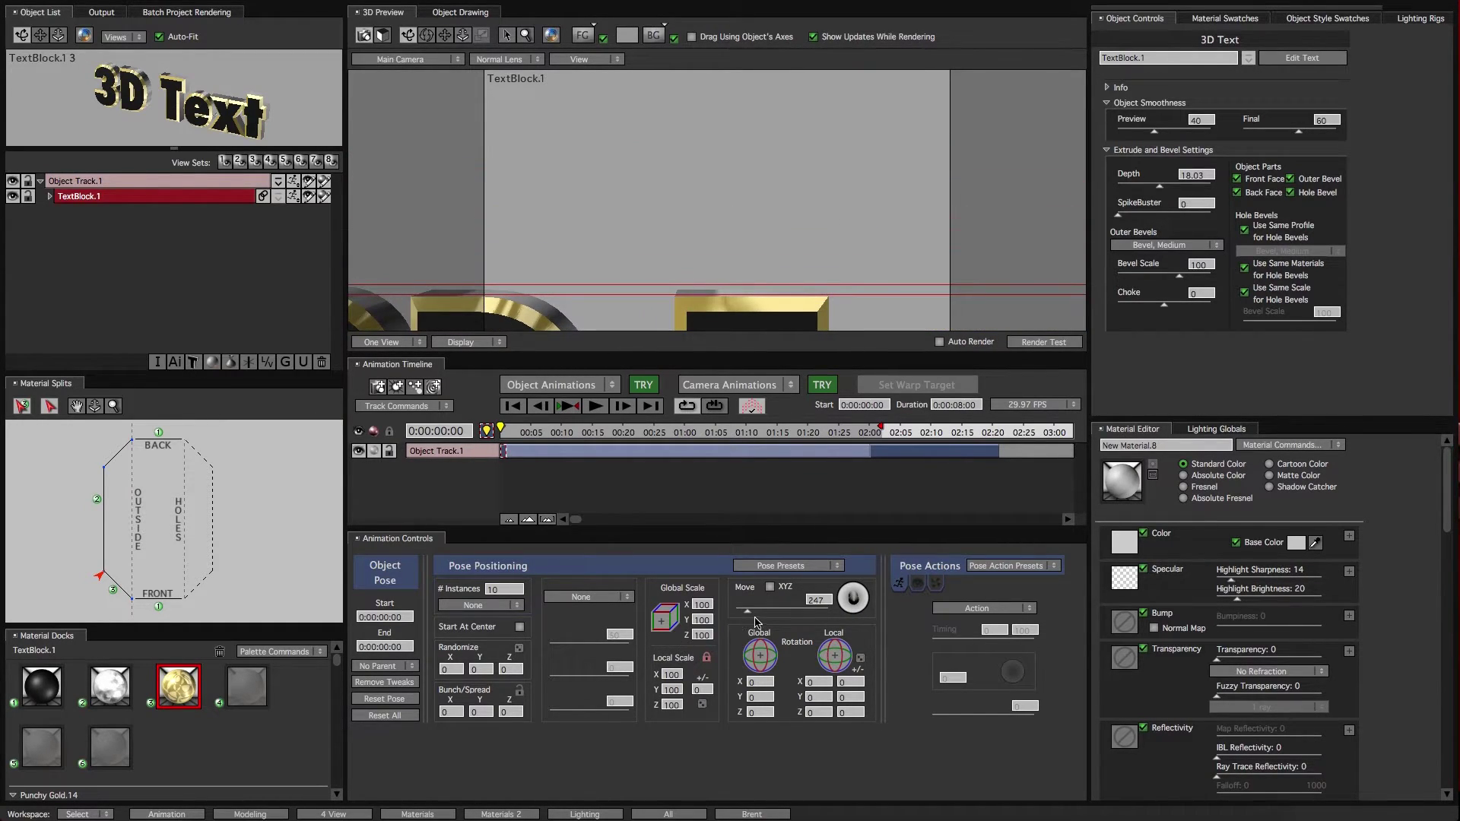
pyautogui.moveTo(749, 613); pyautogui.dragTo(751, 612)
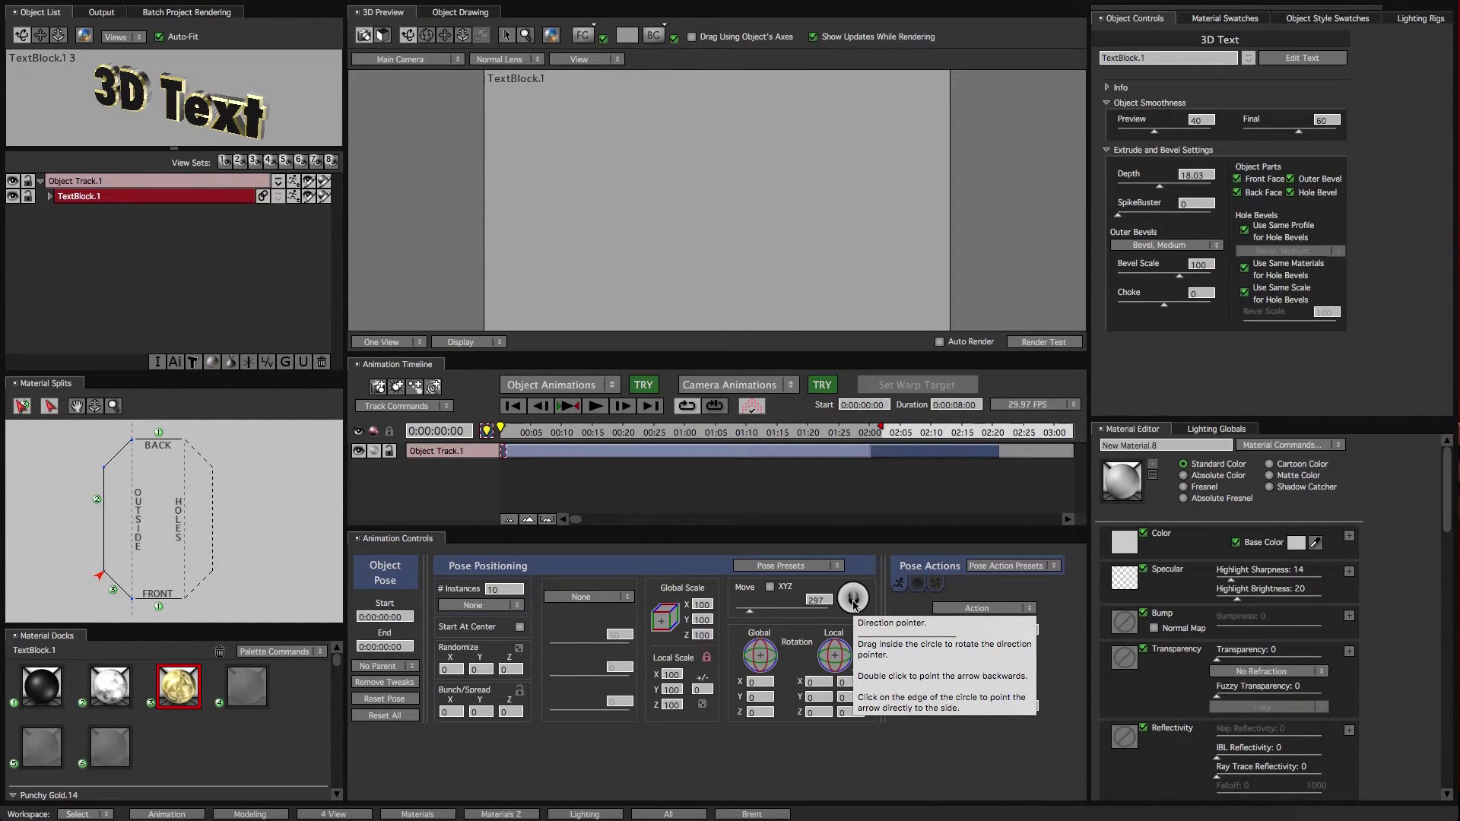
pyautogui.click(770, 587)
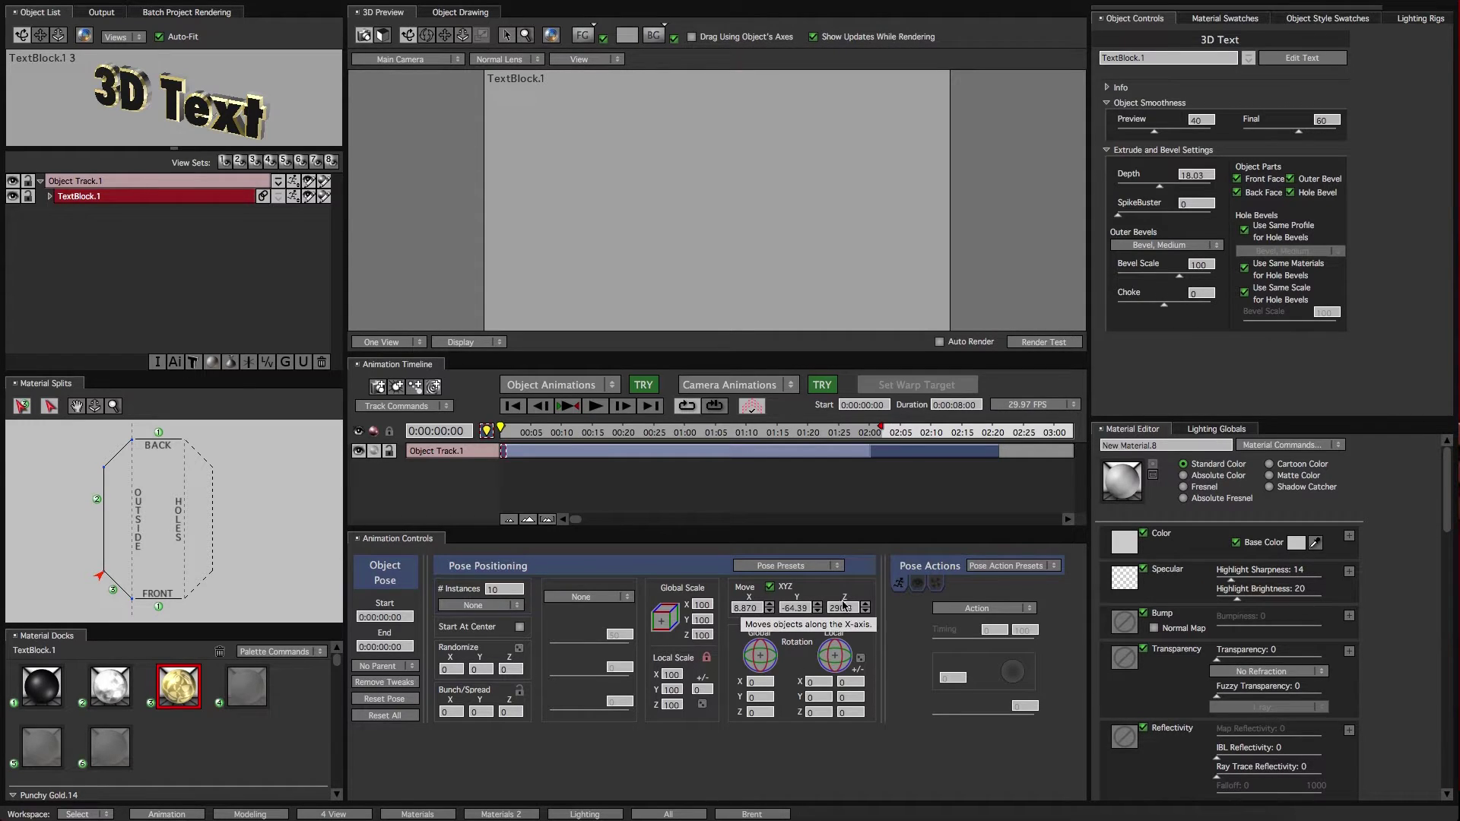
pyautogui.moveTo(791, 608)
pyautogui.mouseDown()
pyautogui.moveTo(774, 616)
pyautogui.moveTo(872, 612)
pyautogui.moveTo(800, 615)
pyautogui.mouseUp()
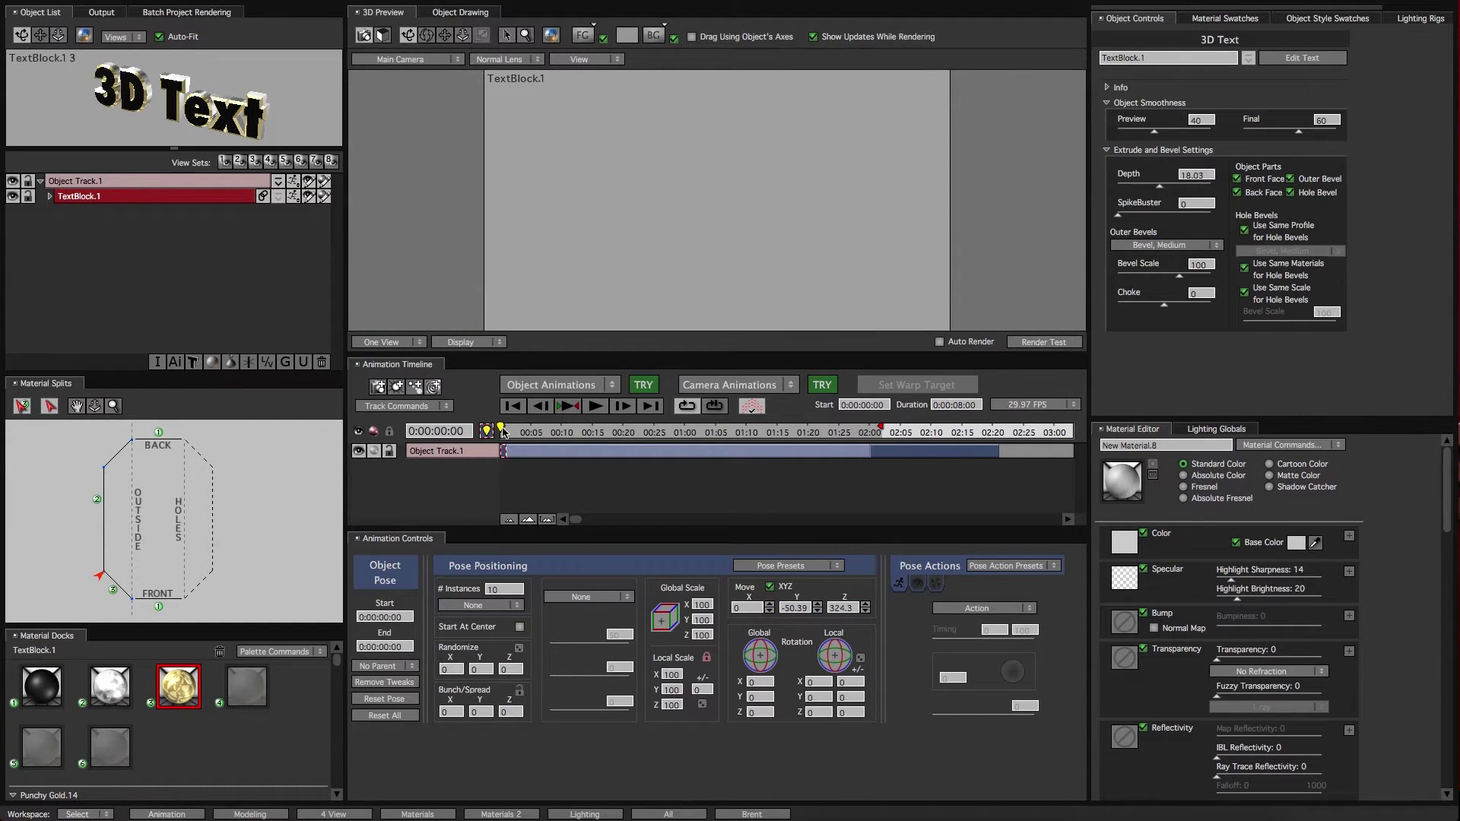
pyautogui.moveTo(502, 432); pyautogui.dragTo(468, 473)
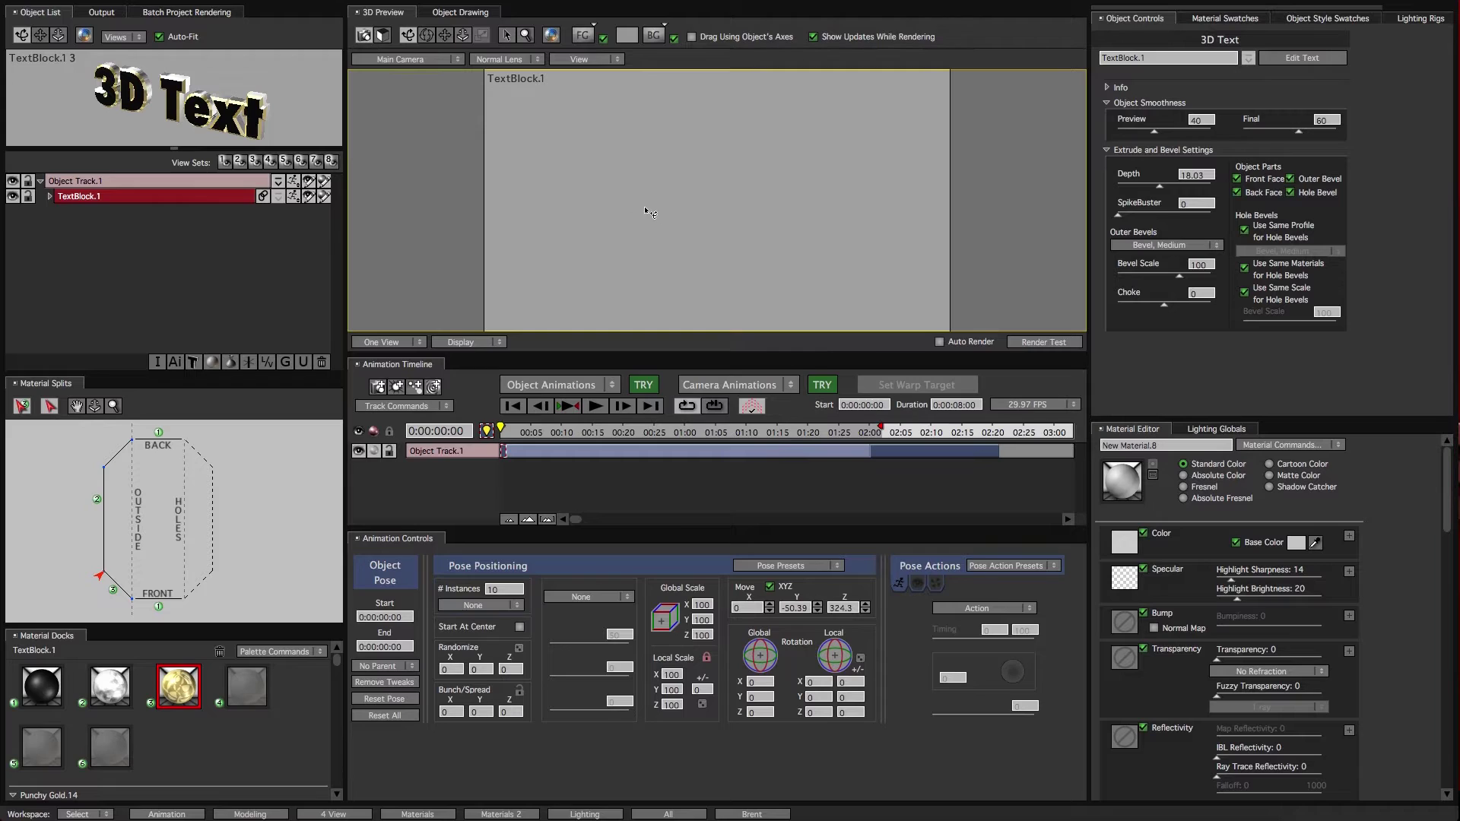
# - Examine where the first pose places the text relative to the main camera, seen from User Camera 1
pyautogui.click(401, 59)
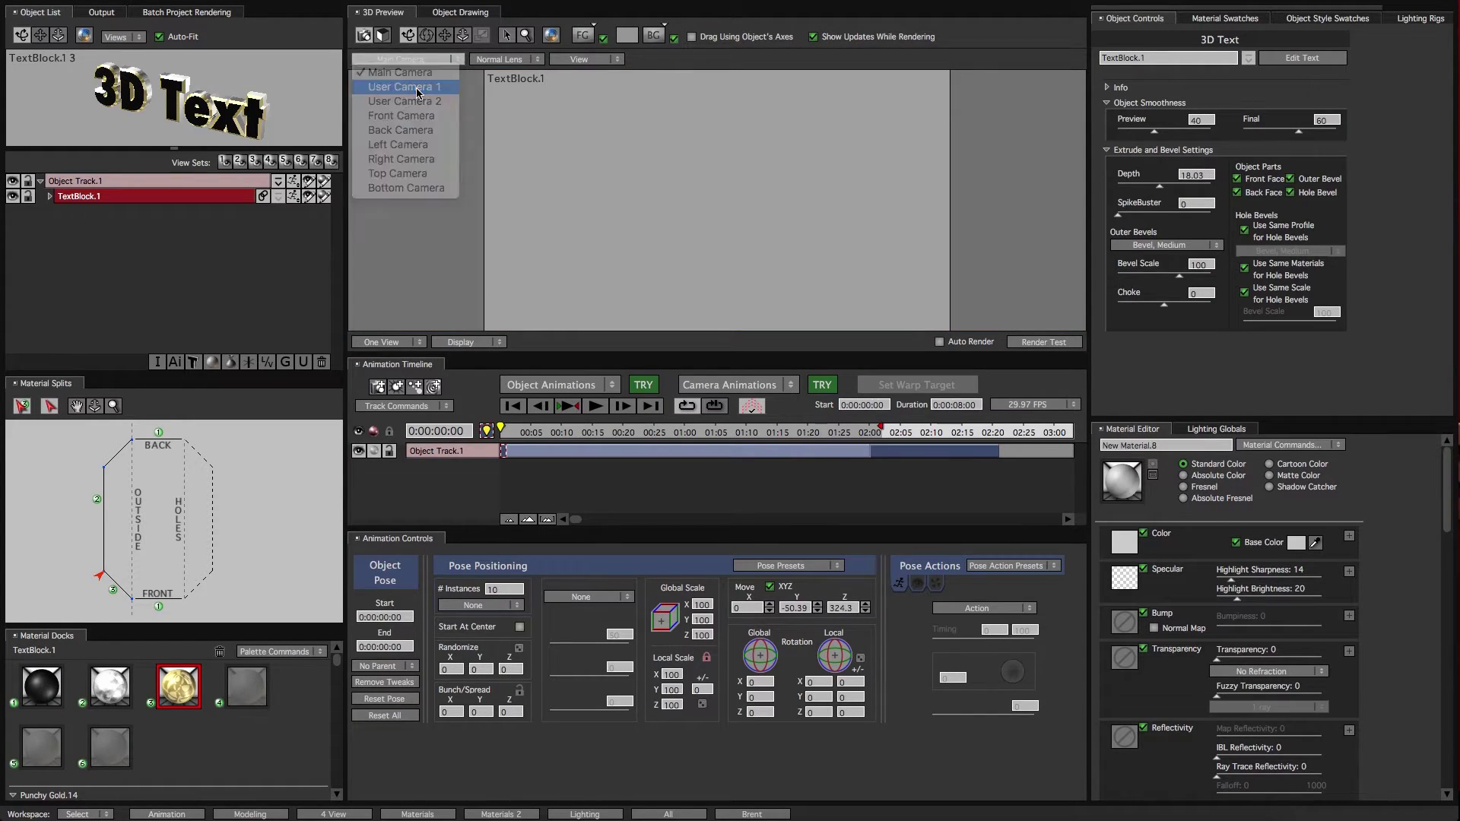
pyautogui.click(417, 88)
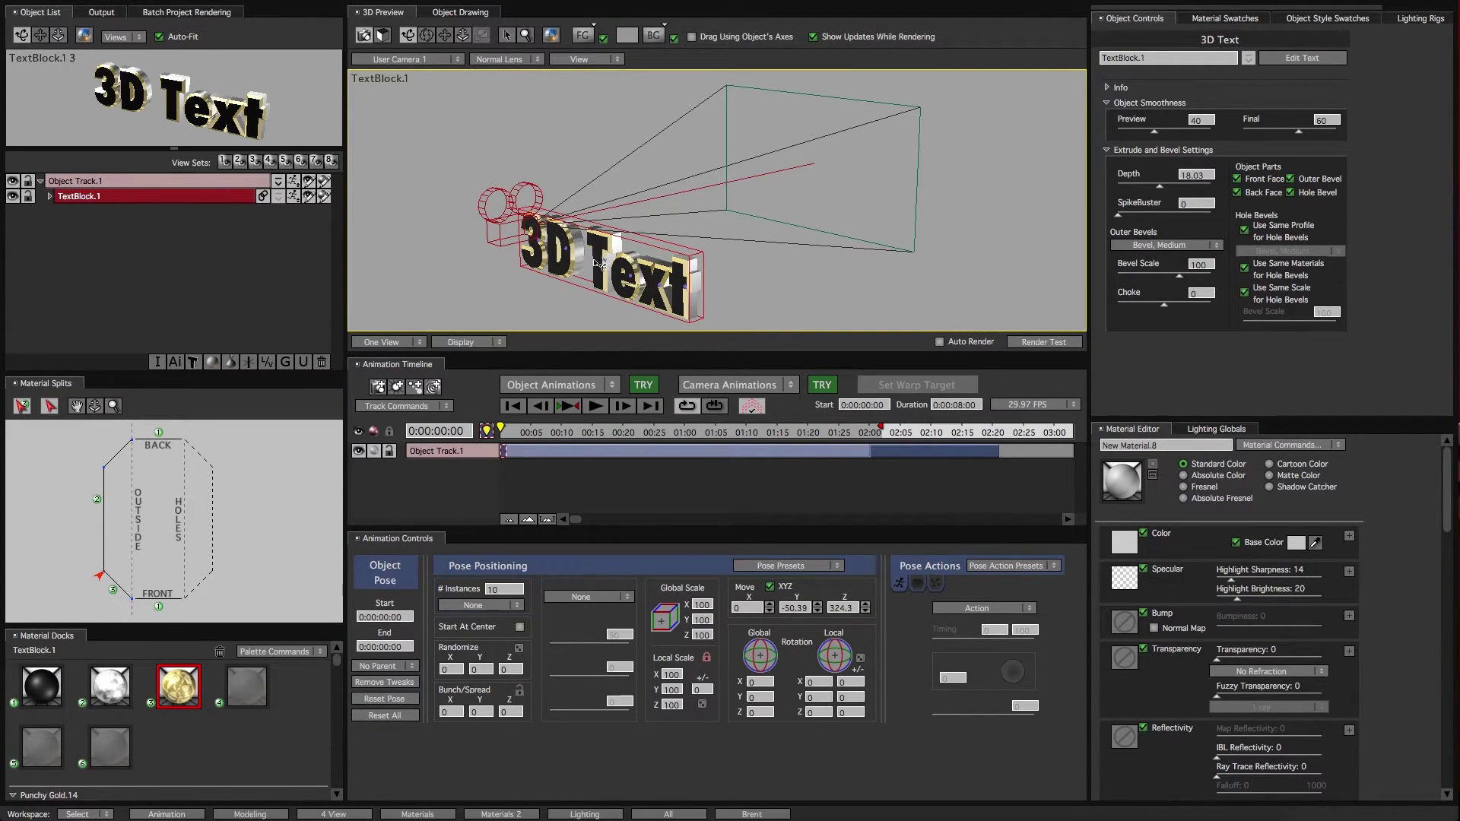
pyautogui.moveTo(555, 210); pyautogui.dragTo(801, 636)
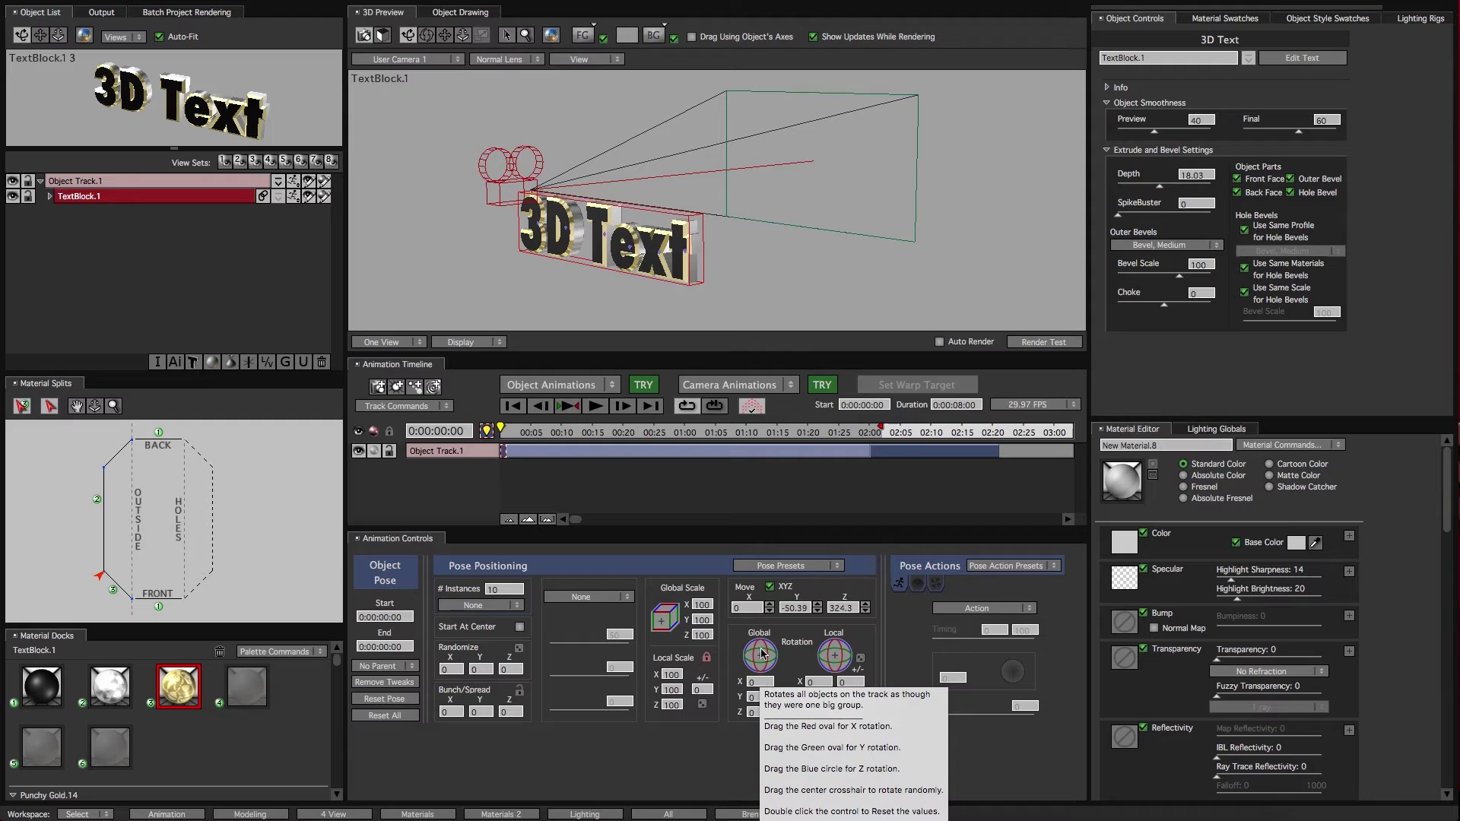
# - Rotate the first pose's text globally to Y 15, Z -3 and locally to X 3, Y 76, with per-letter variations of 40, 30 and 6
pyautogui.moveTo(761, 660); pyautogui.dragTo(775, 697)
pyautogui.click(762, 709)
pyautogui.moveTo(845, 660); pyautogui.dragTo(890, 661)
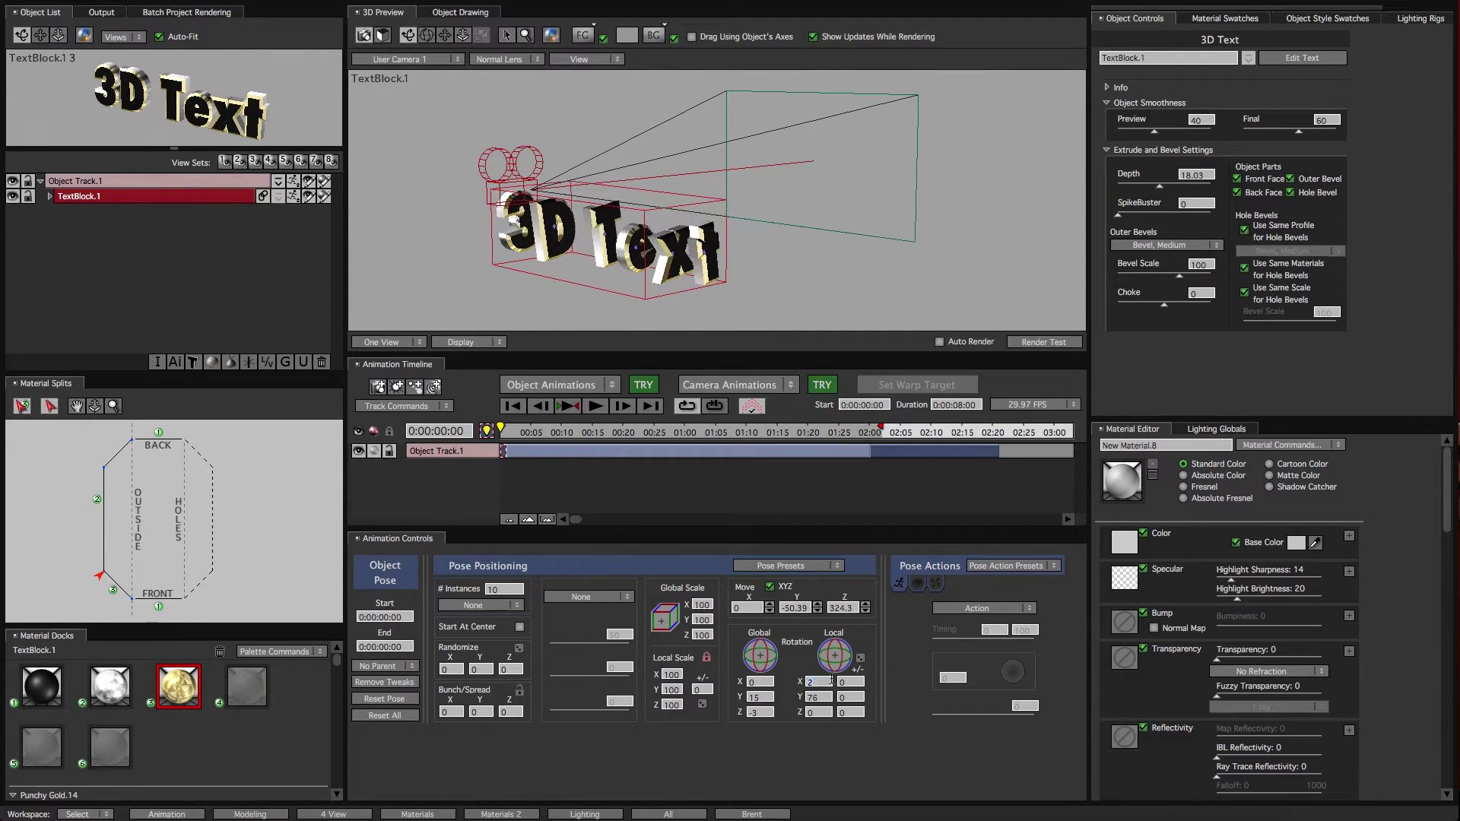
pyautogui.moveTo(810, 682); pyautogui.dragTo(848, 713)
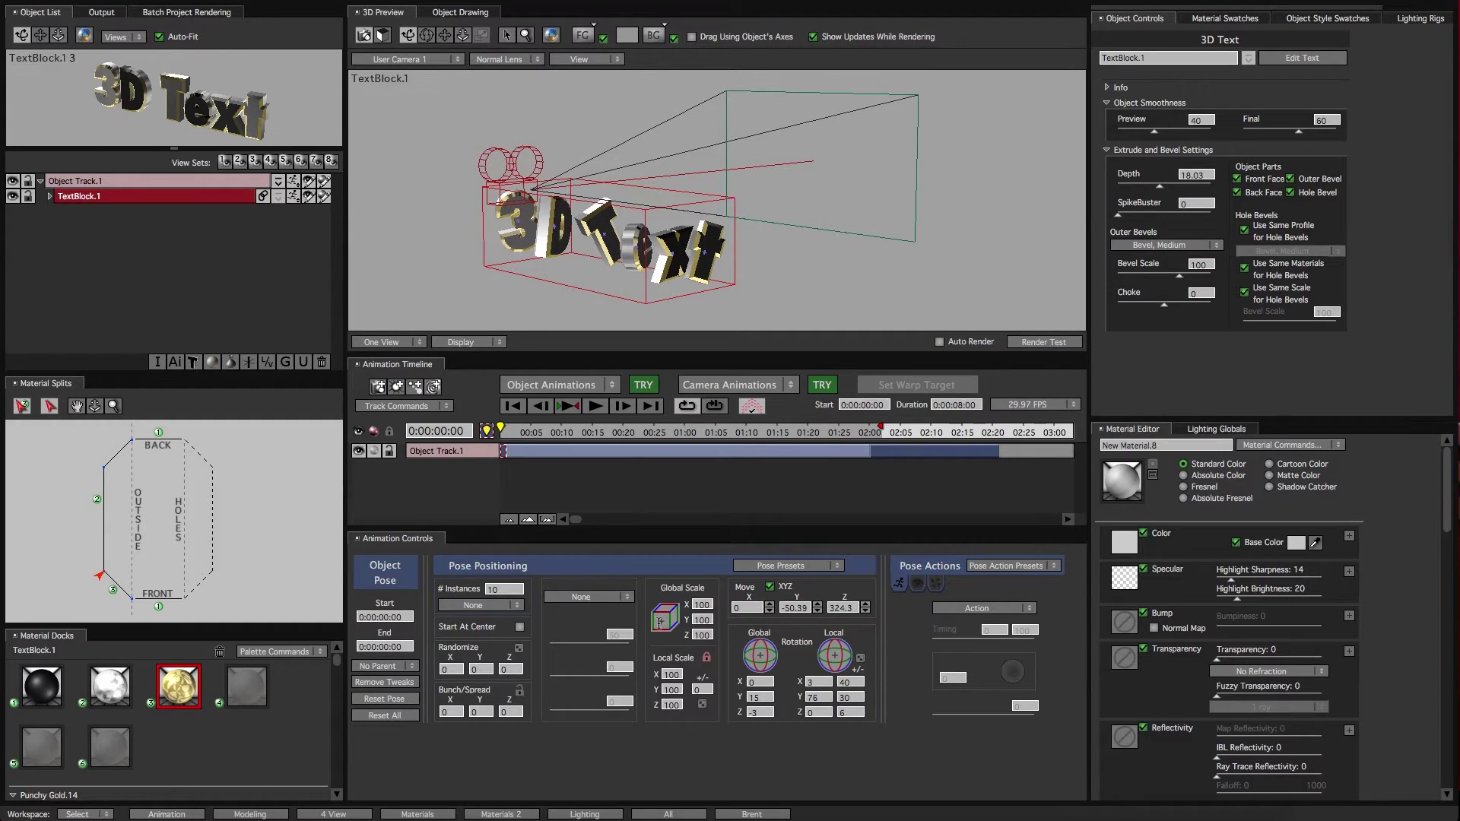
# - Scale the first pose's text globally to X 102, Y 106, Z 106 and its letters locally to 65 with a variation of 46
pyautogui.moveTo(686, 606); pyautogui.dragTo(668, 628)
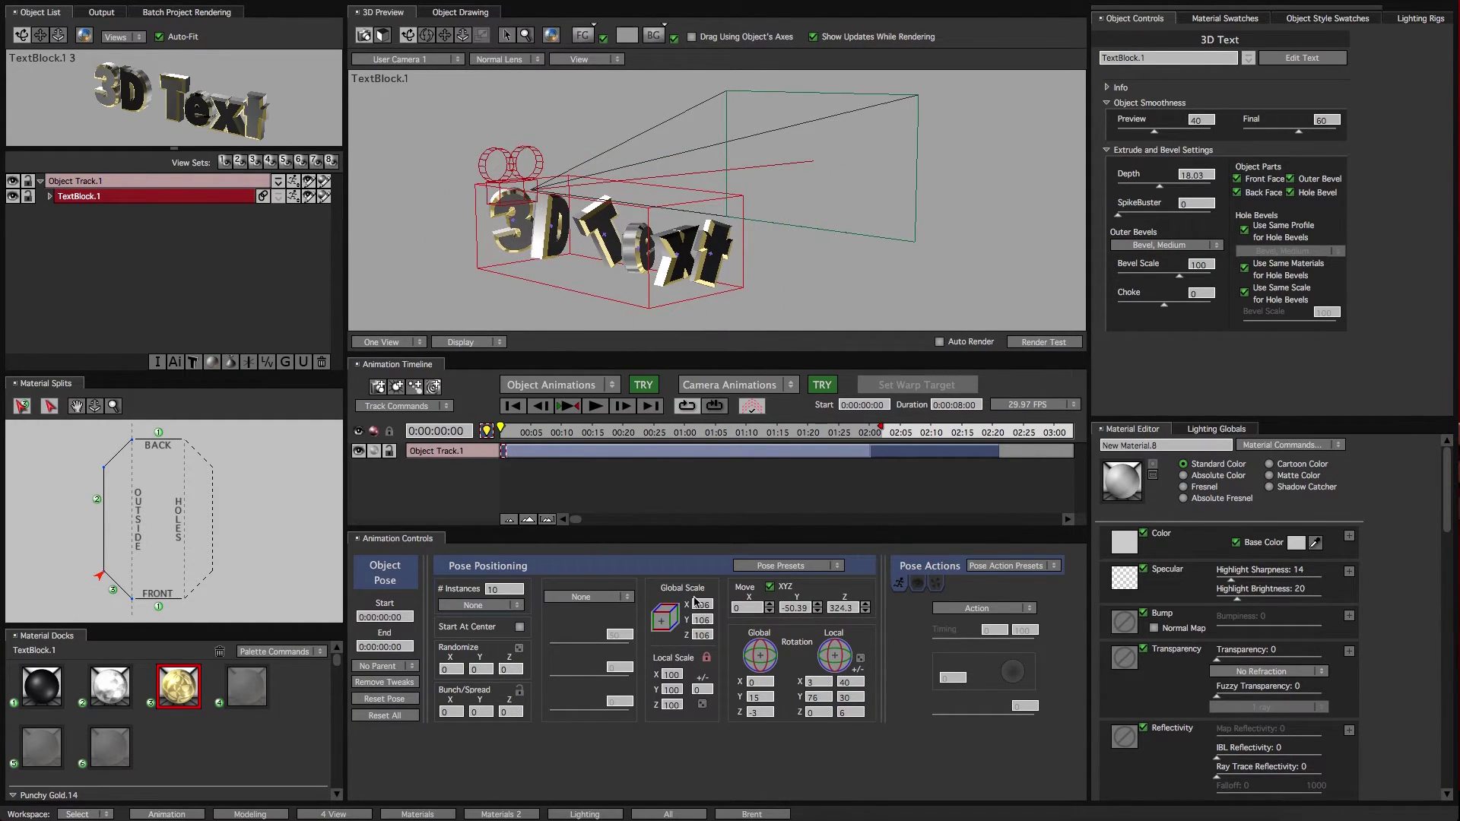
pyautogui.write('102')
pyautogui.press('Return')
pyautogui.moveTo(671, 675); pyautogui.dragTo(737, 694)
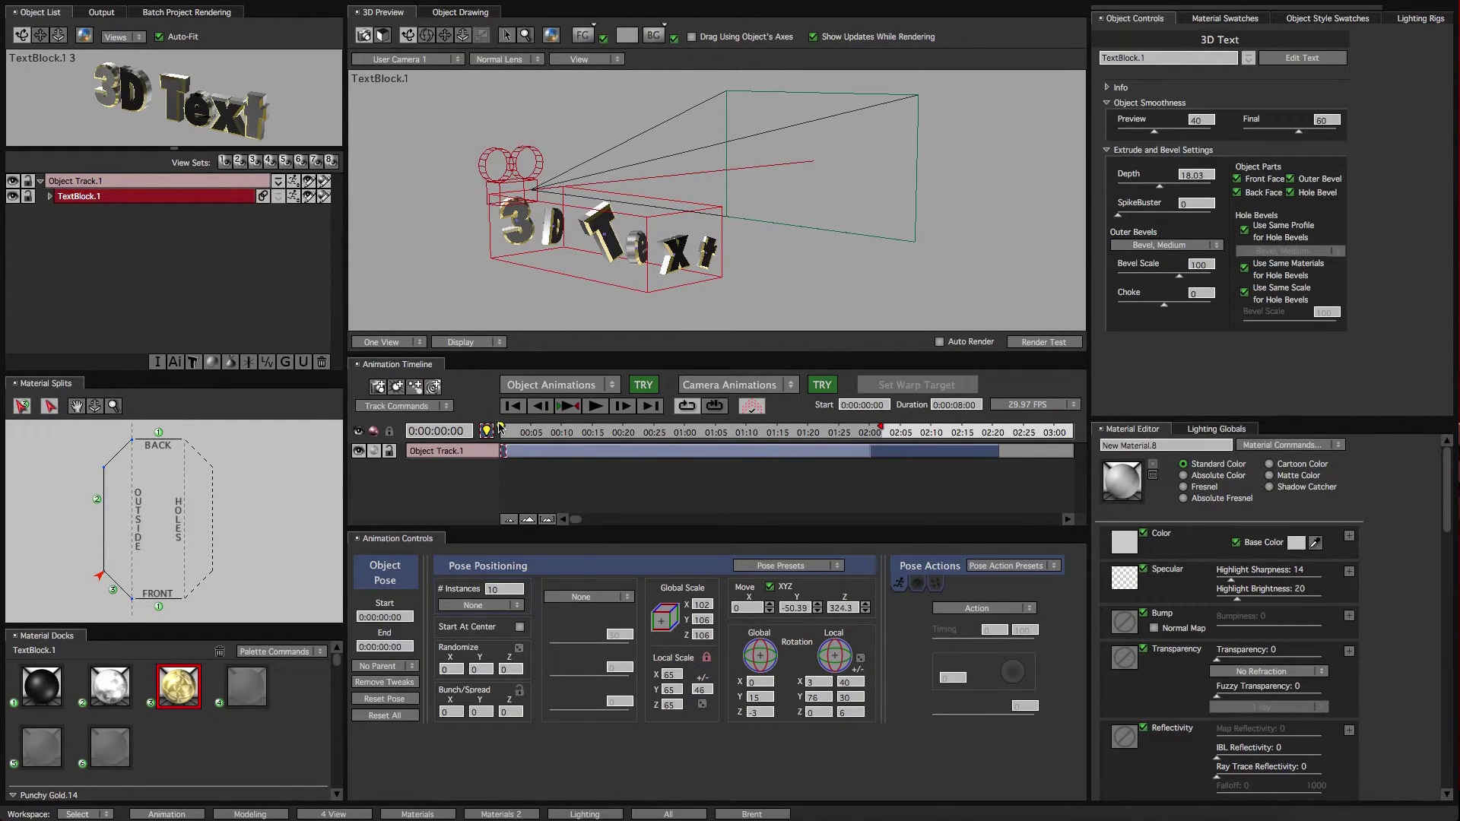
# - Preview the transition between the two poses from User Camera 1 and again from the Main Camera, ending at 0:00:02:02 on the second pose
pyautogui.moveTo(501, 427); pyautogui.dragTo(897, 439)
pyautogui.click(882, 457)
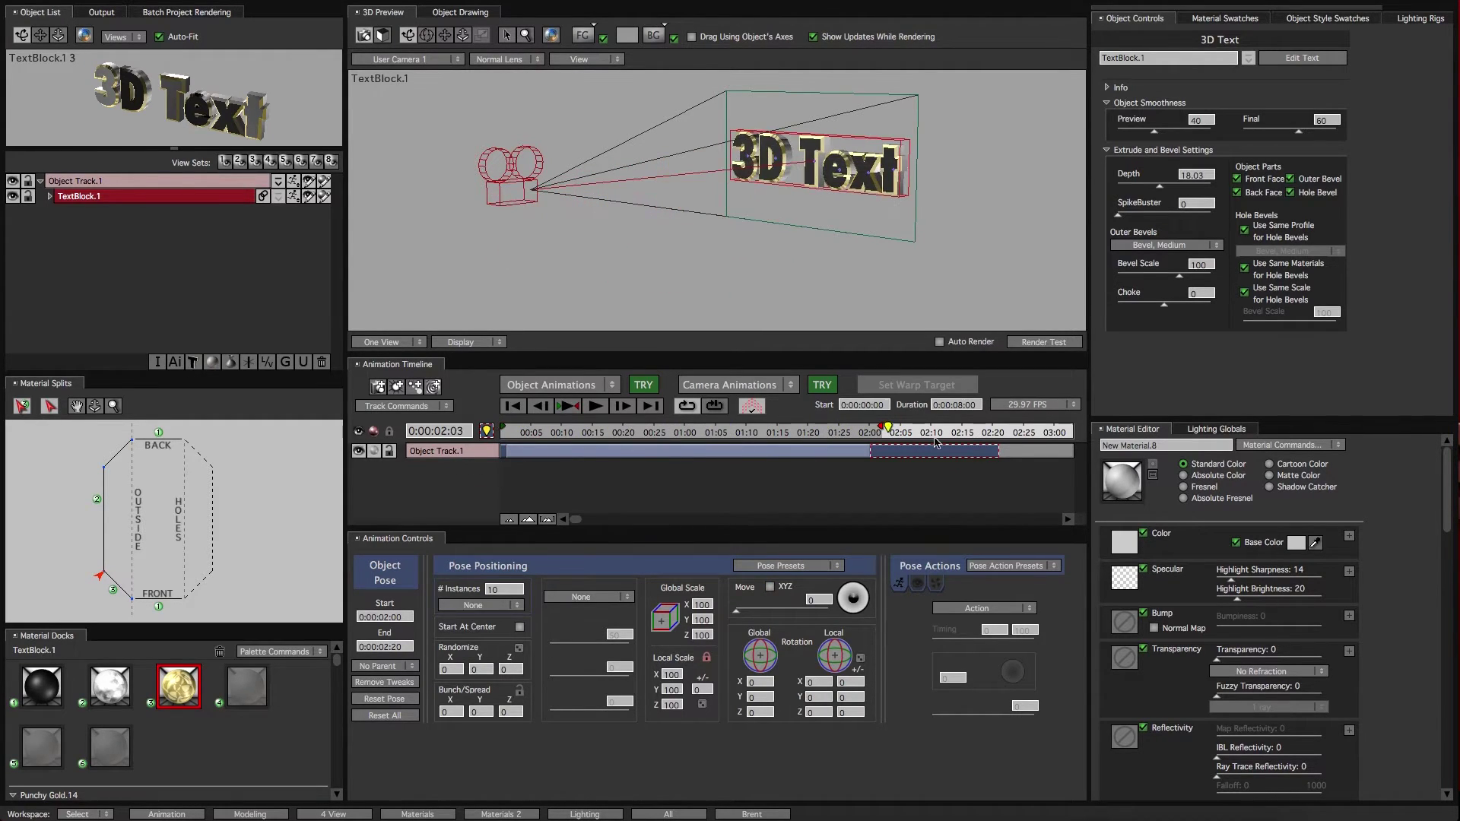
pyautogui.click(381, 60)
pyautogui.click(381, 74)
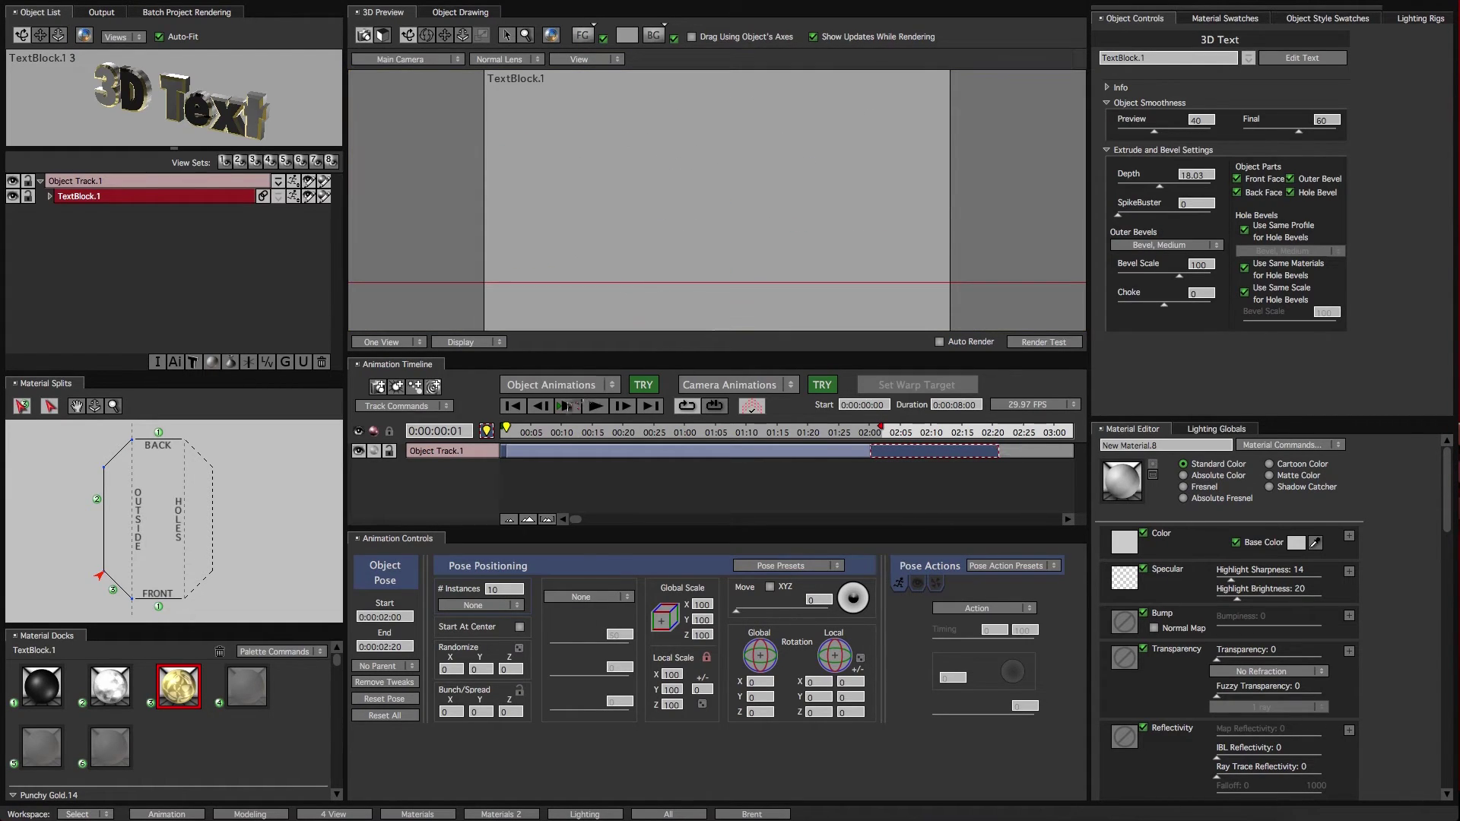
pyautogui.moveTo(507, 430); pyautogui.dragTo(806, 434)
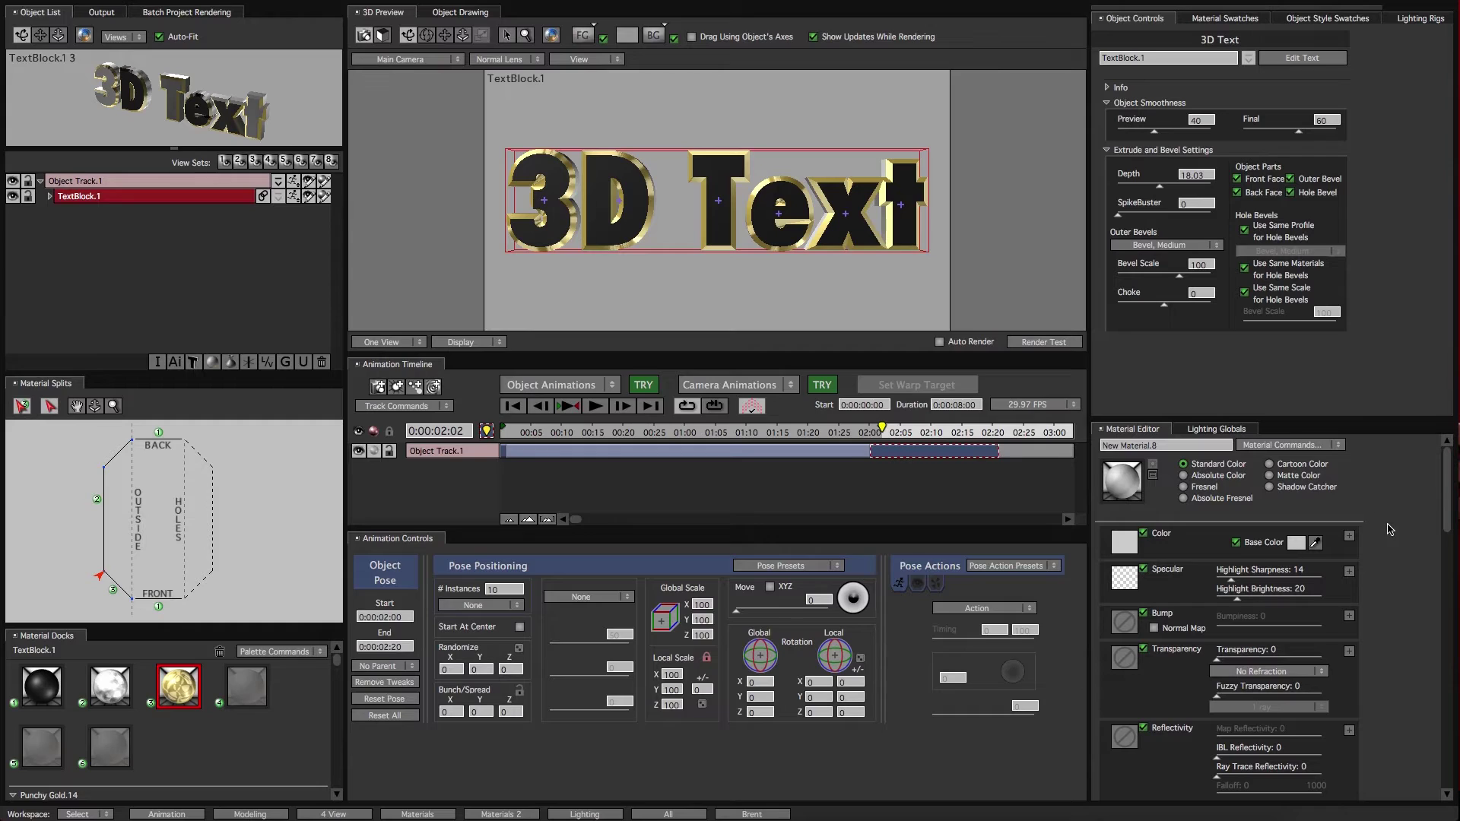
# - Load Honeycomb Texture.jpg from the Stills folder as the new material's color map and apply the material to the text's first material dock
pyautogui.moveTo(1452, 503)
pyautogui.mouseDown()
pyautogui.moveTo(1451, 755)
pyautogui.moveTo(1449, 494)
pyautogui.mouseUp()
pyautogui.click(1121, 544)
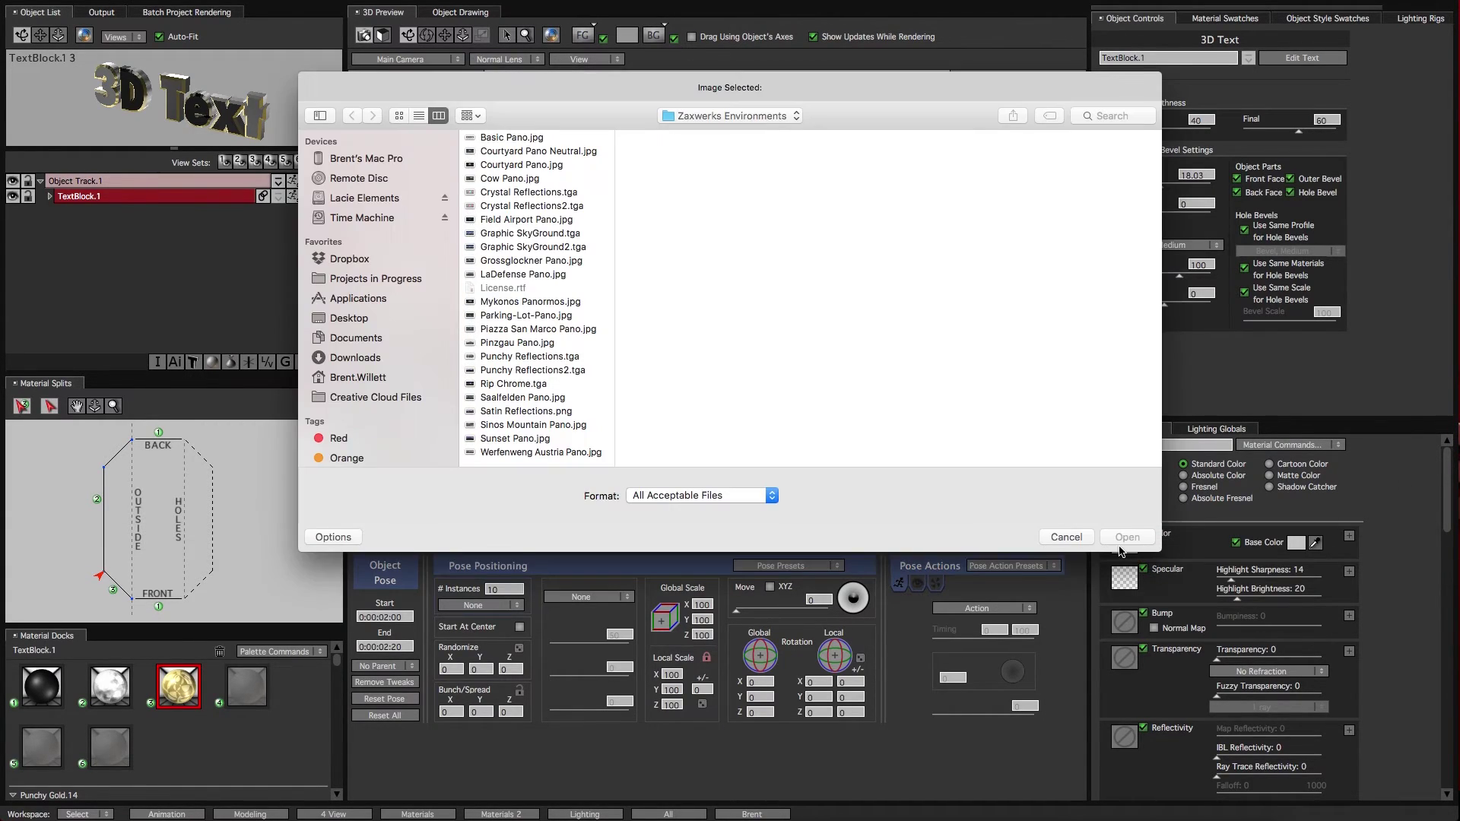
pyautogui.click(730, 116)
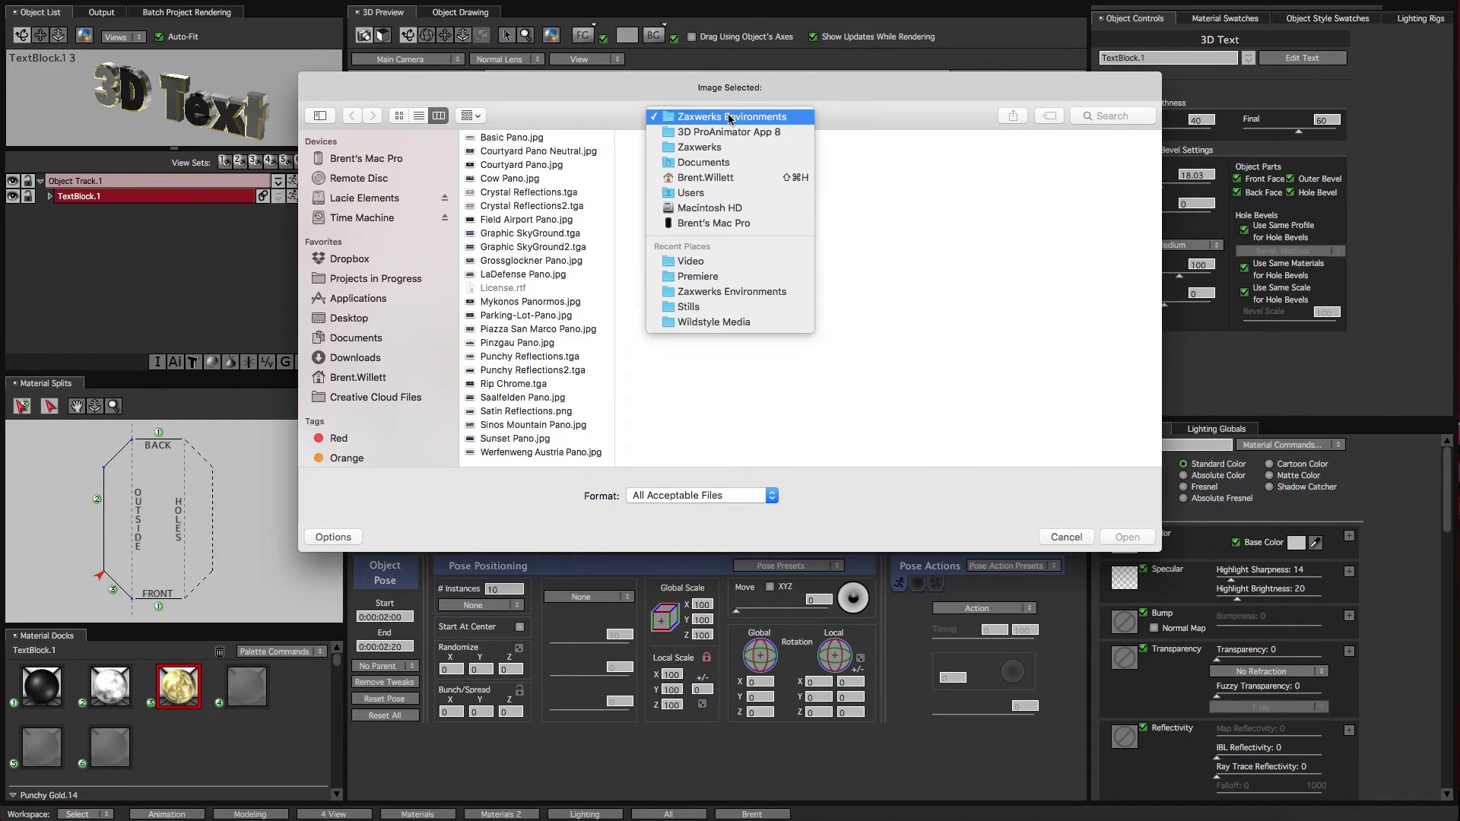
pyautogui.click(700, 308)
pyautogui.click(825, 139)
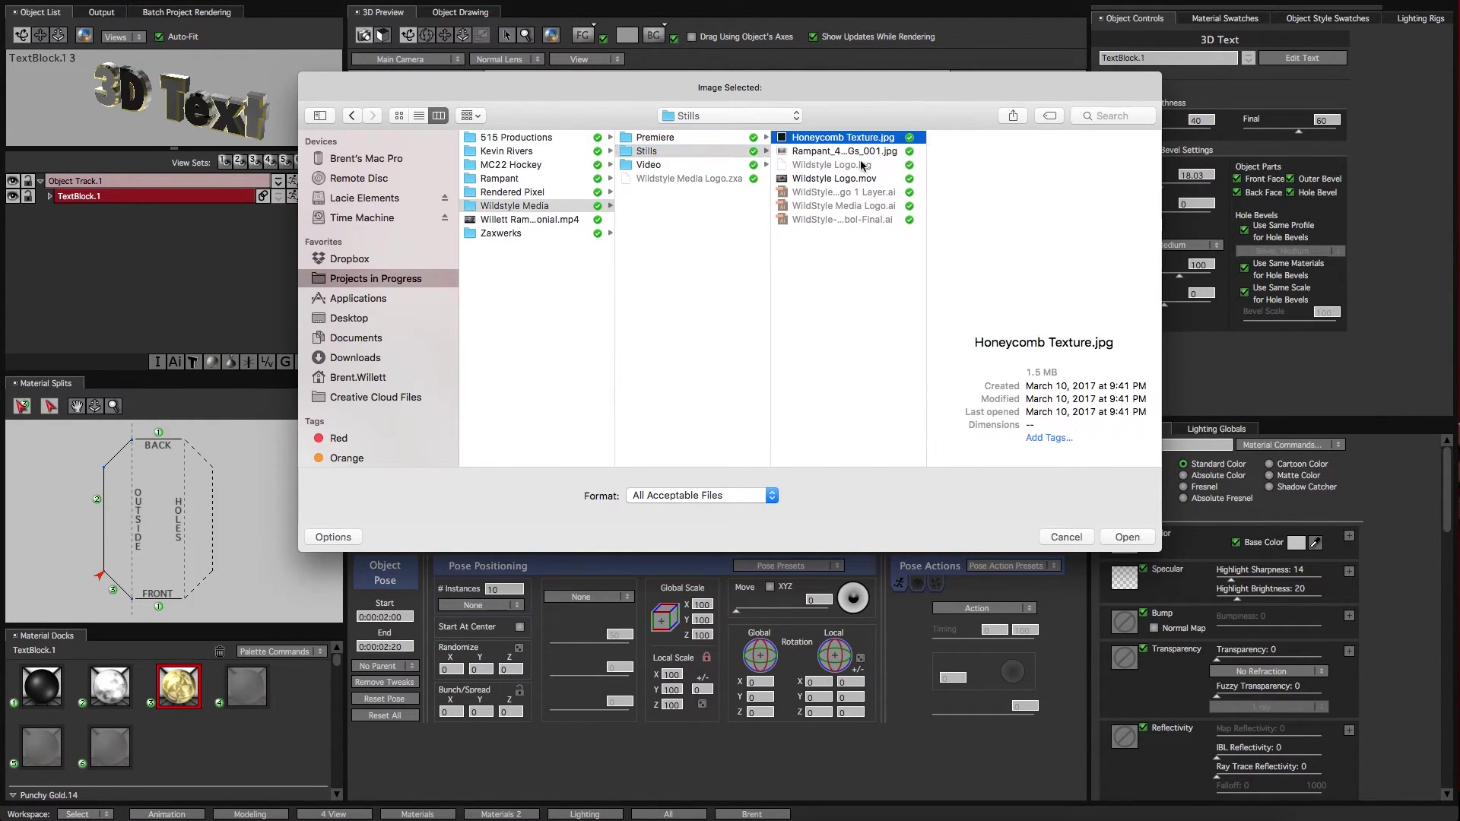
pyautogui.click(1126, 538)
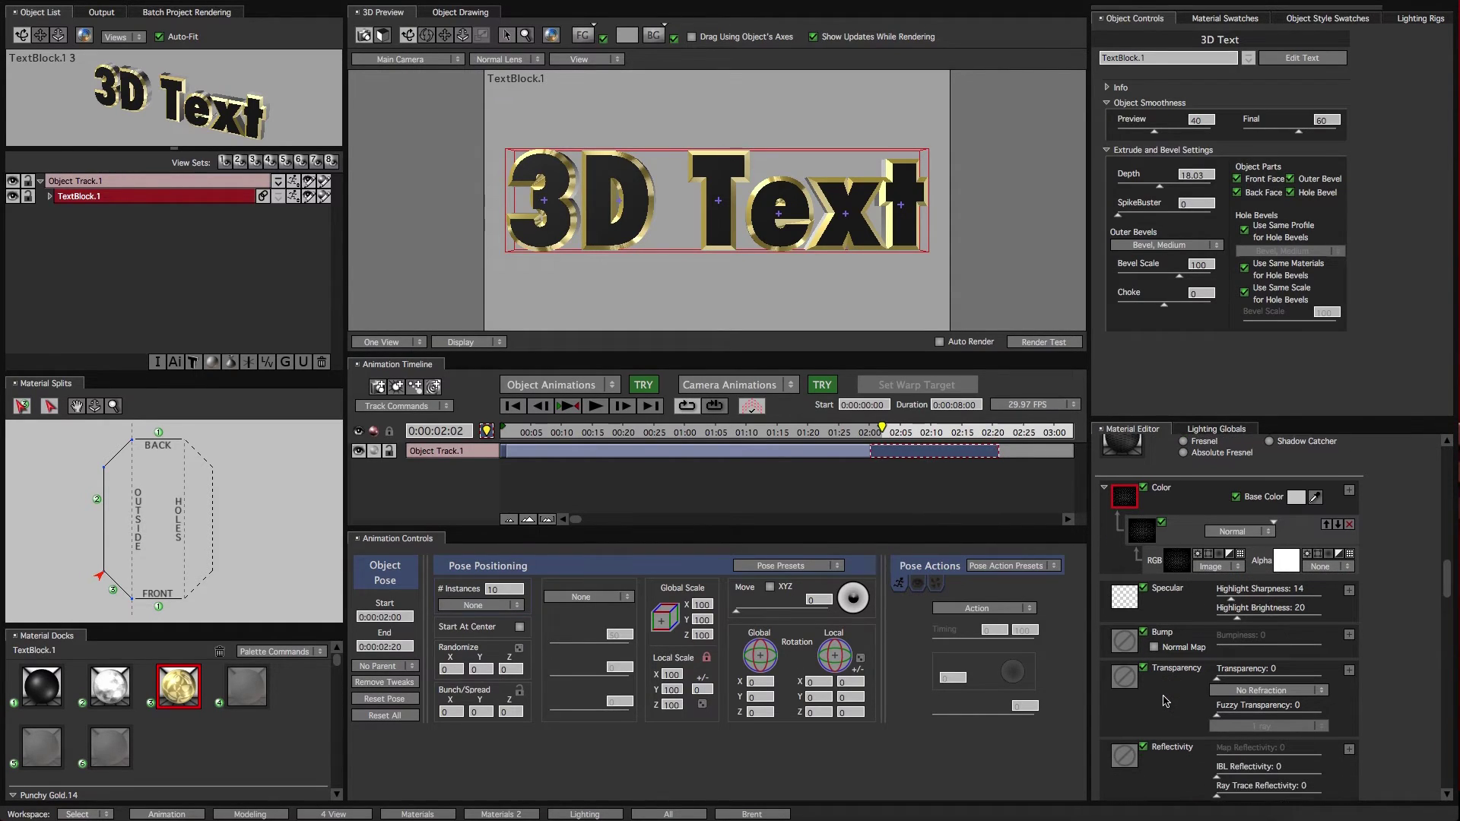
pyautogui.scroll(2, 1163, 701)
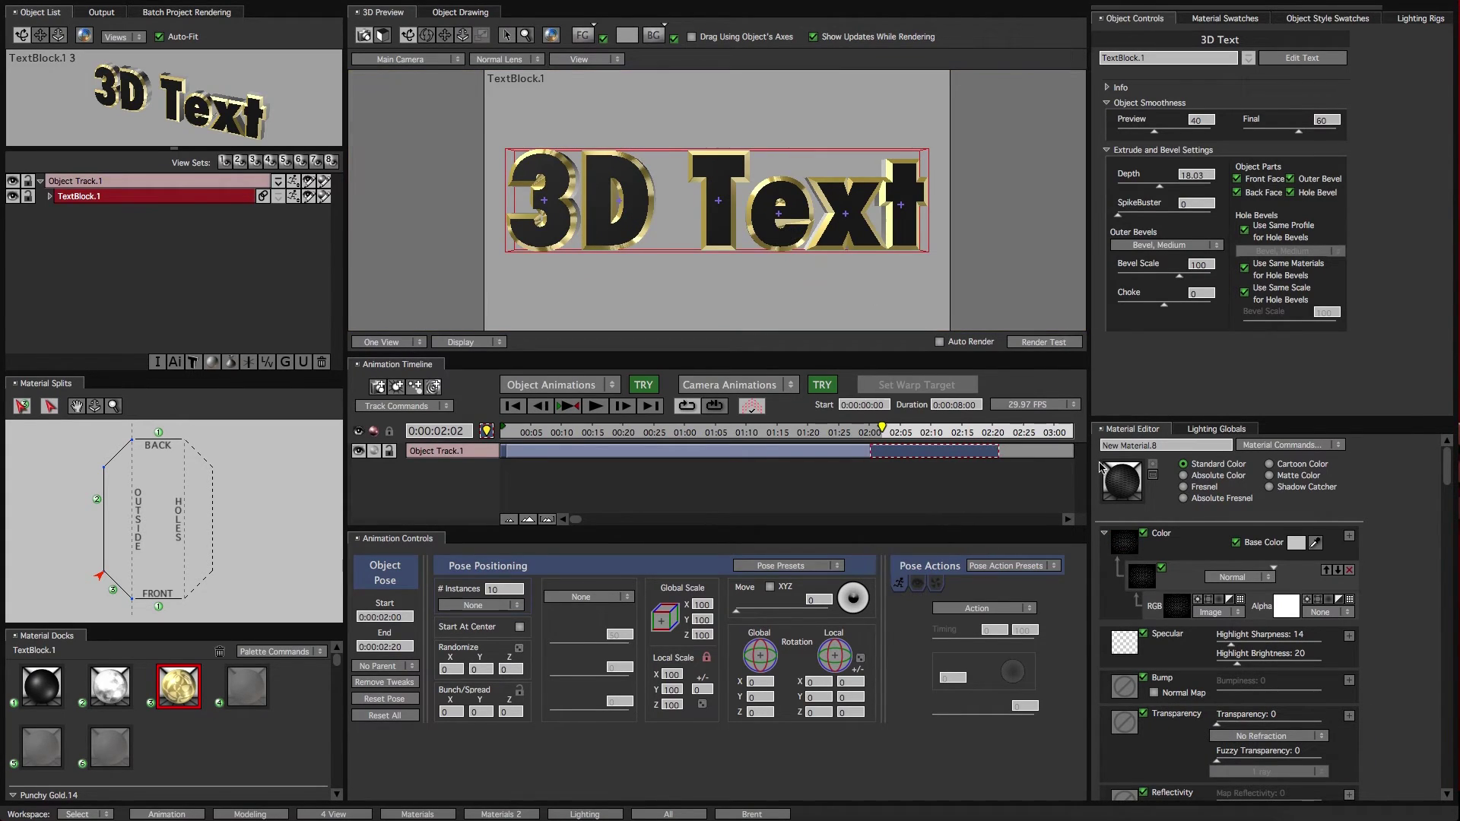
pyautogui.moveTo(1133, 490); pyautogui.dragTo(44, 687)
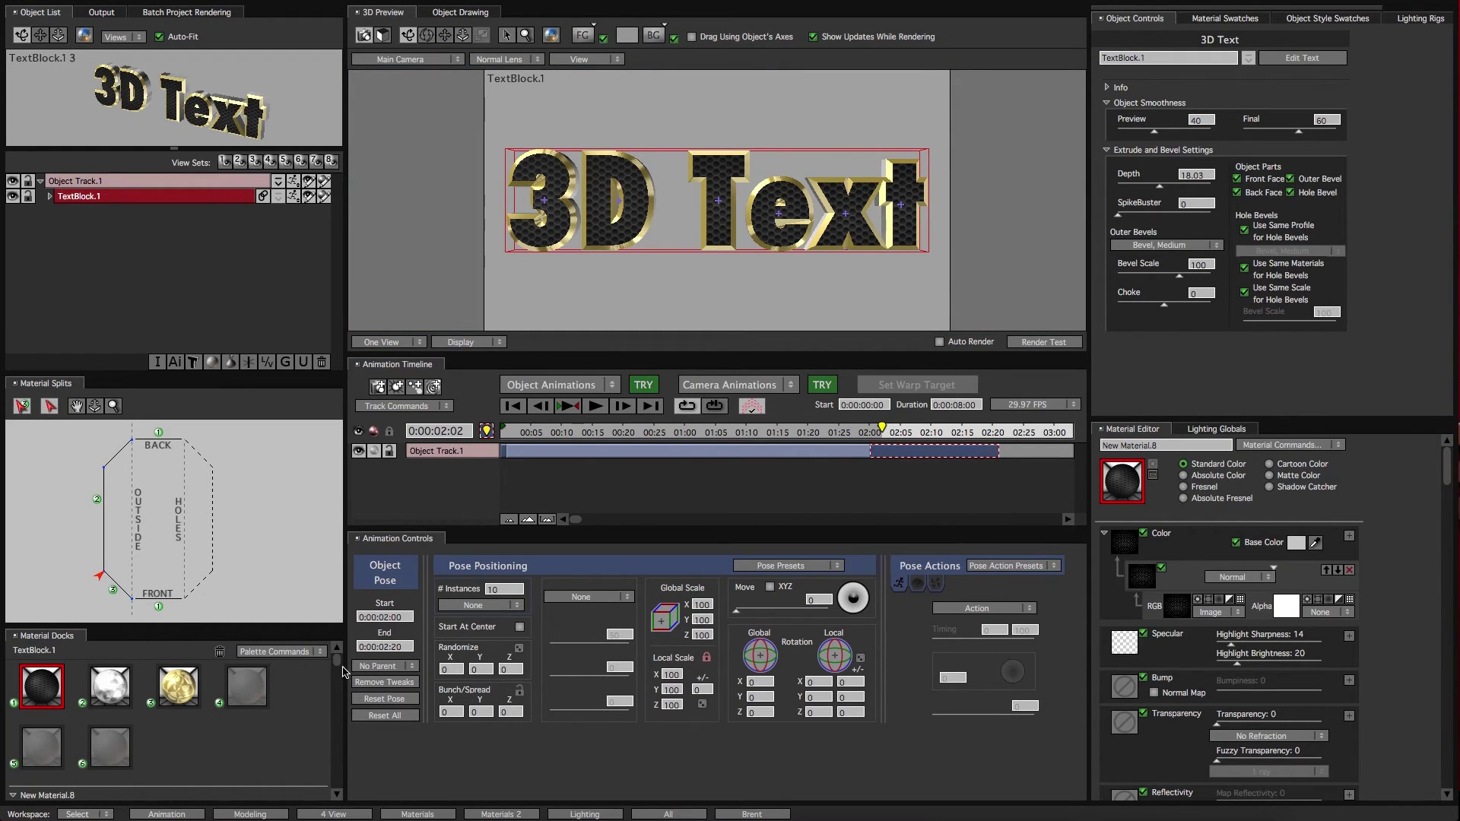
# - Set the honeycomb material's X and Y scale to 60% and review its mapping types, keeping UV (normalized)
pyautogui.moveTo(340, 664); pyautogui.dragTo(340, 776)
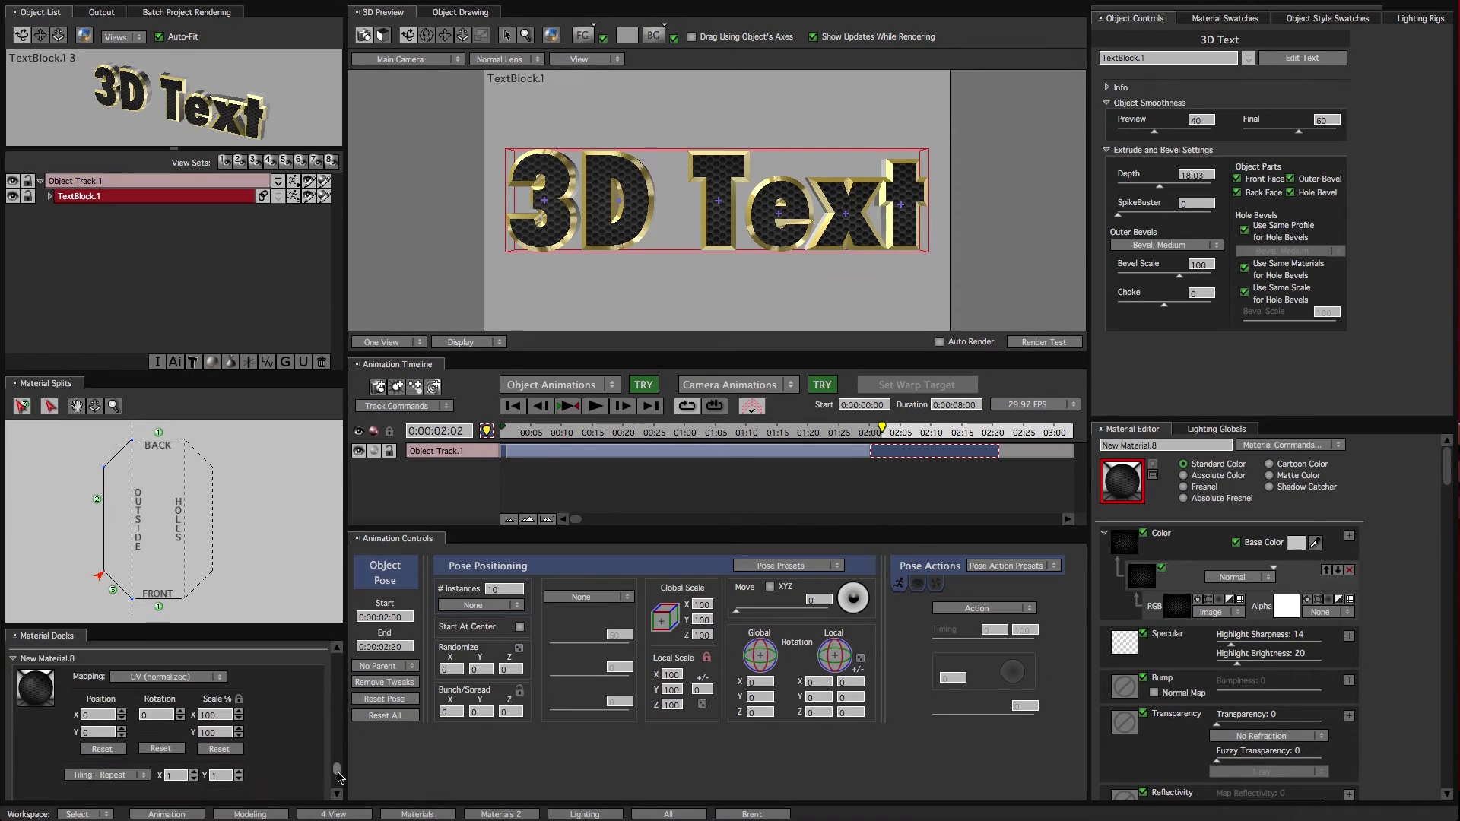
pyautogui.doubleClick(213, 715)
pyautogui.write('60')
pyautogui.press('Return')
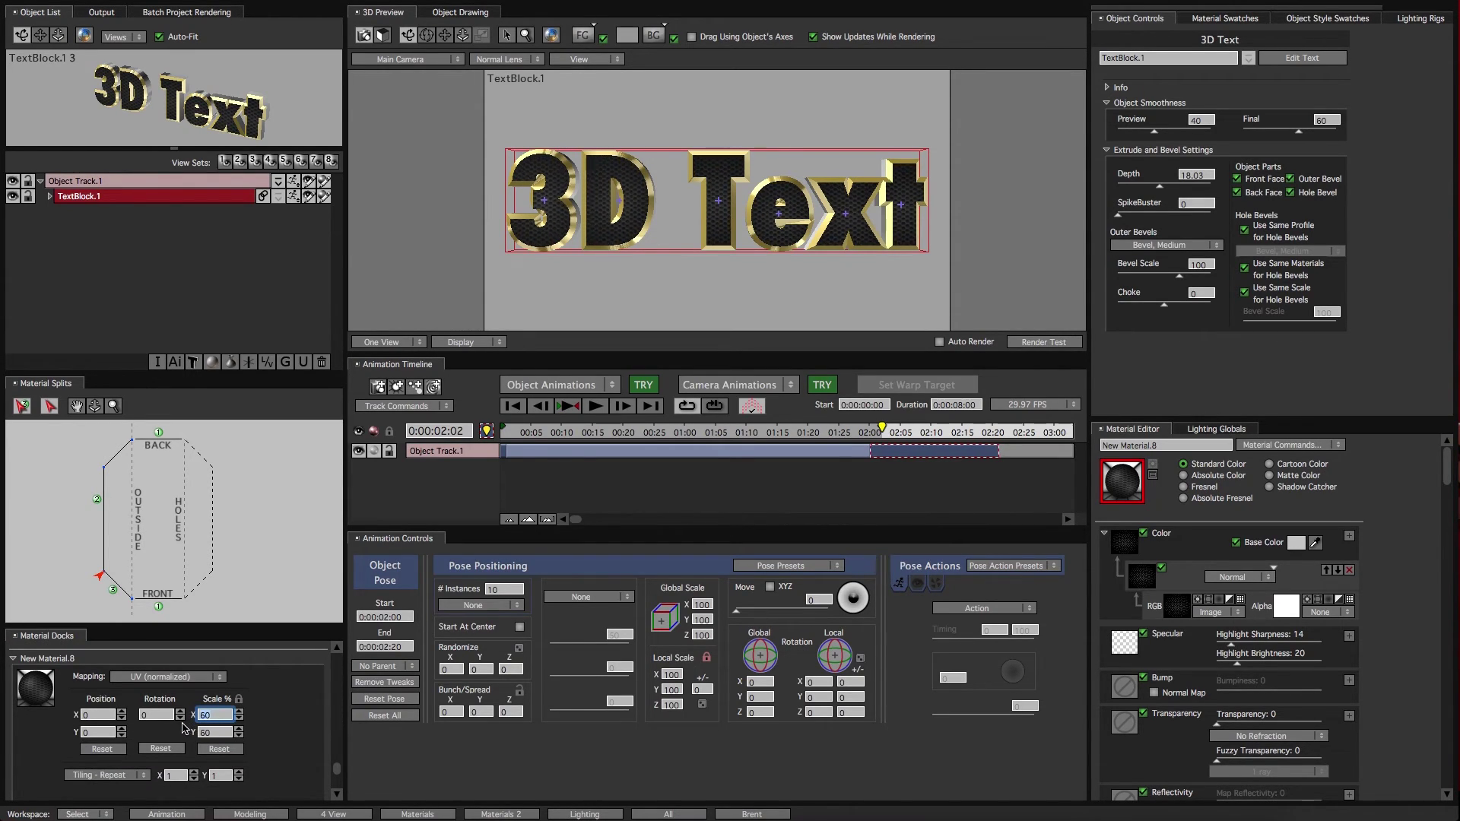
pyautogui.click(157, 716)
pyautogui.click(222, 678)
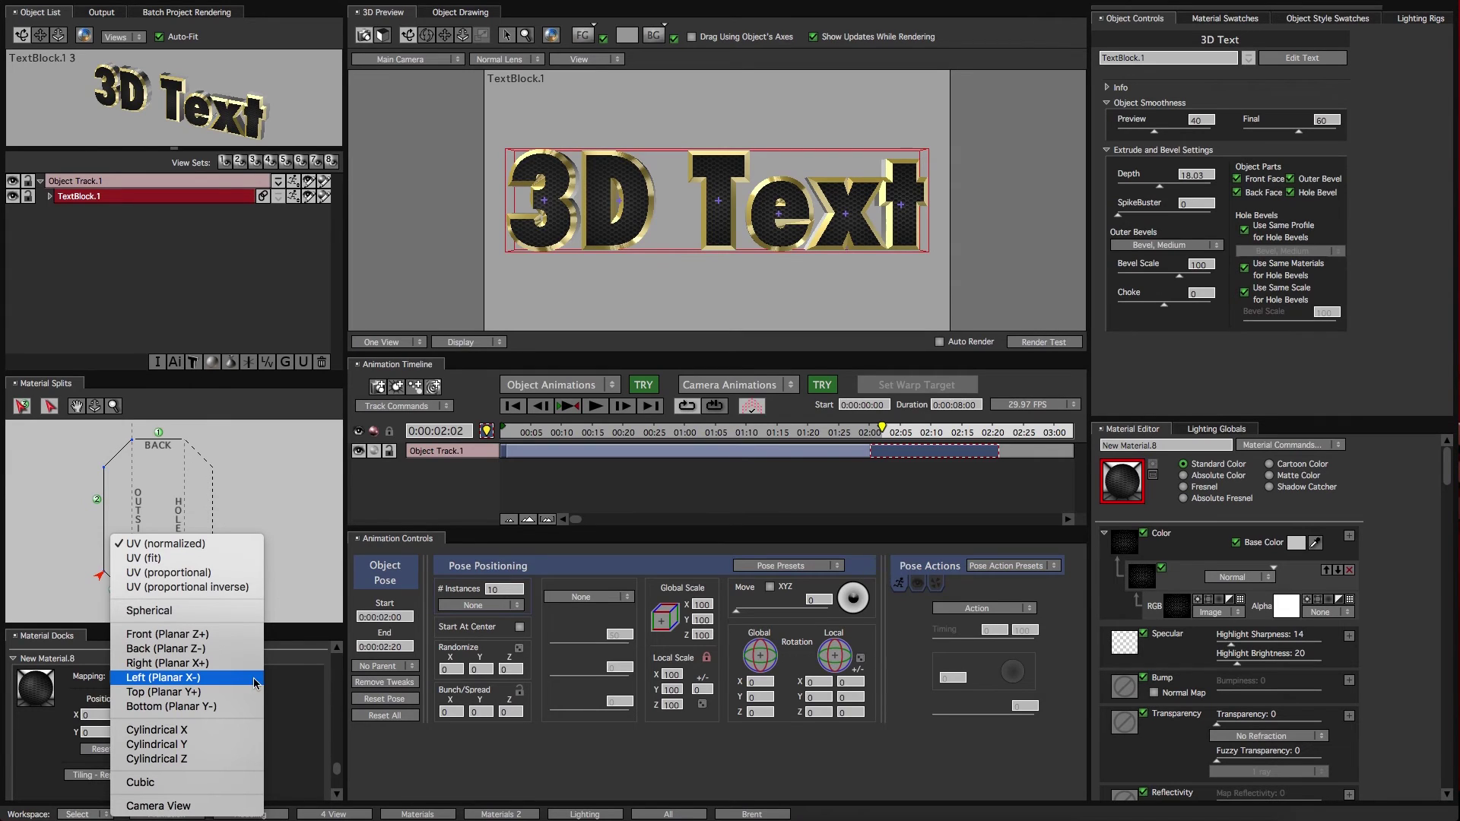
pyautogui.press('Escape')
pyautogui.press('space')
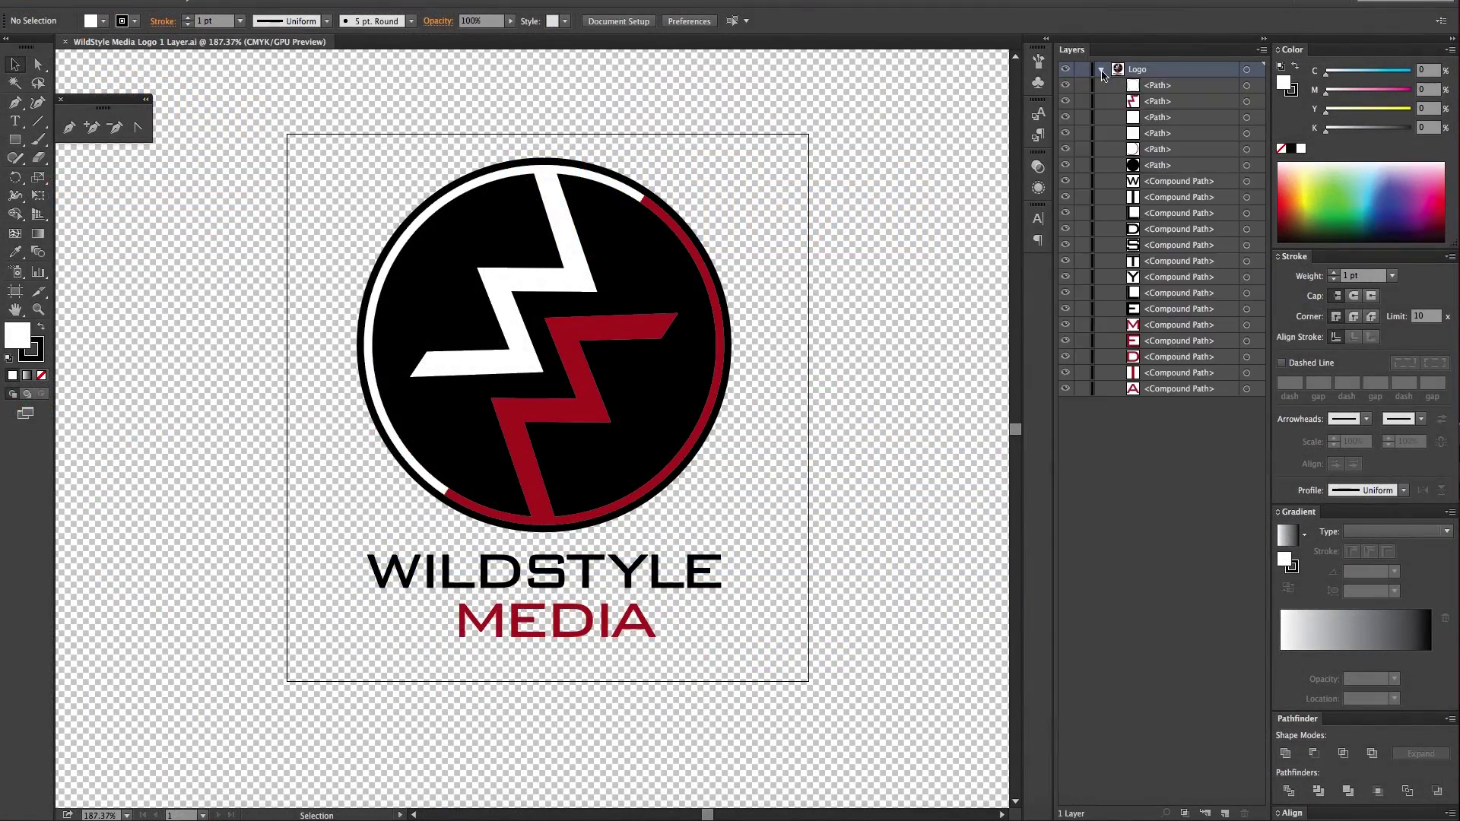
# - Switch to Illustrator and choose Illustrator 8 as the save version for the single-layer WildStyle Media logo
pyautogui.click(727, 214)
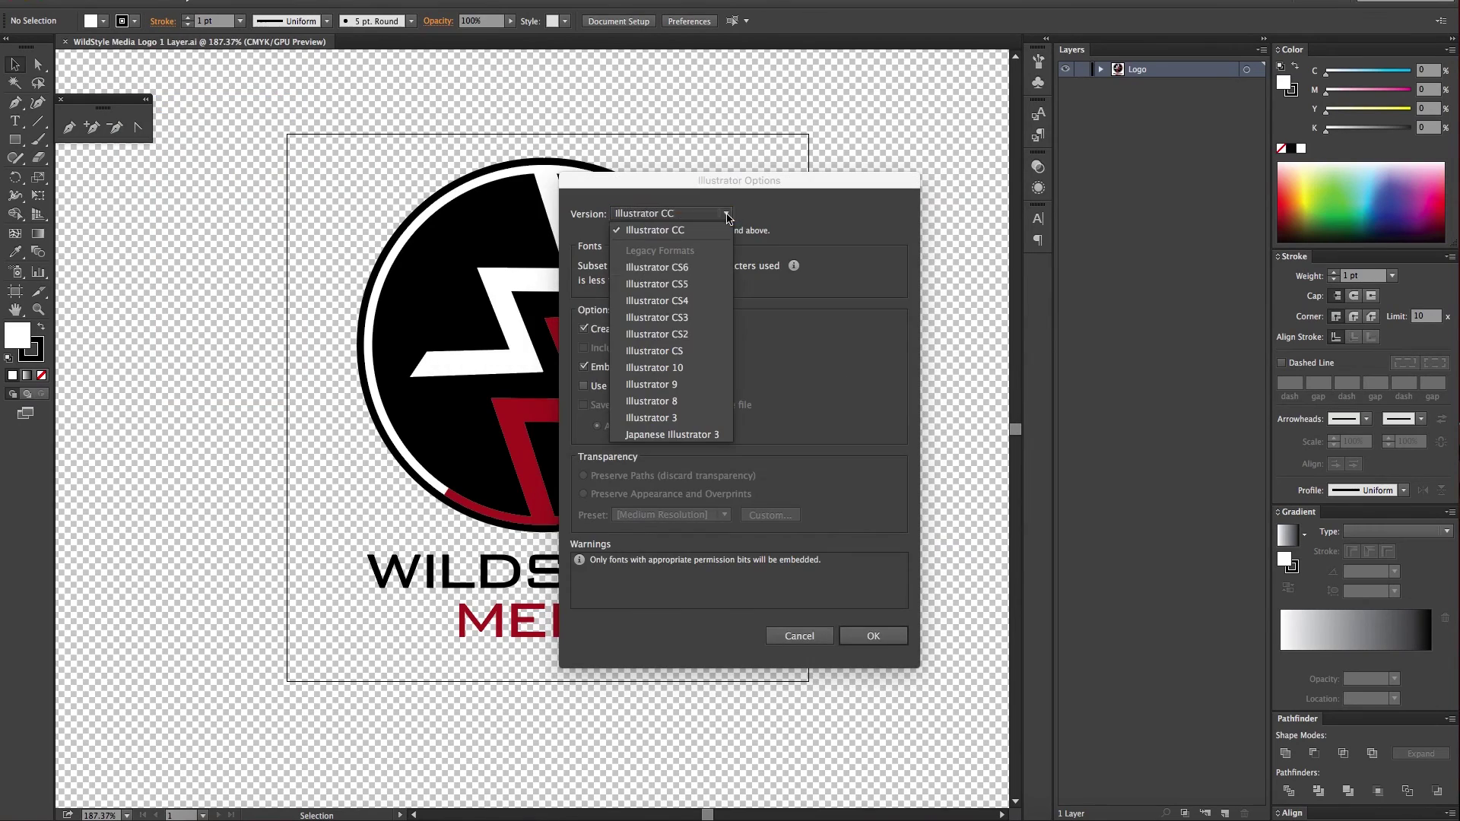
pyautogui.click(652, 401)
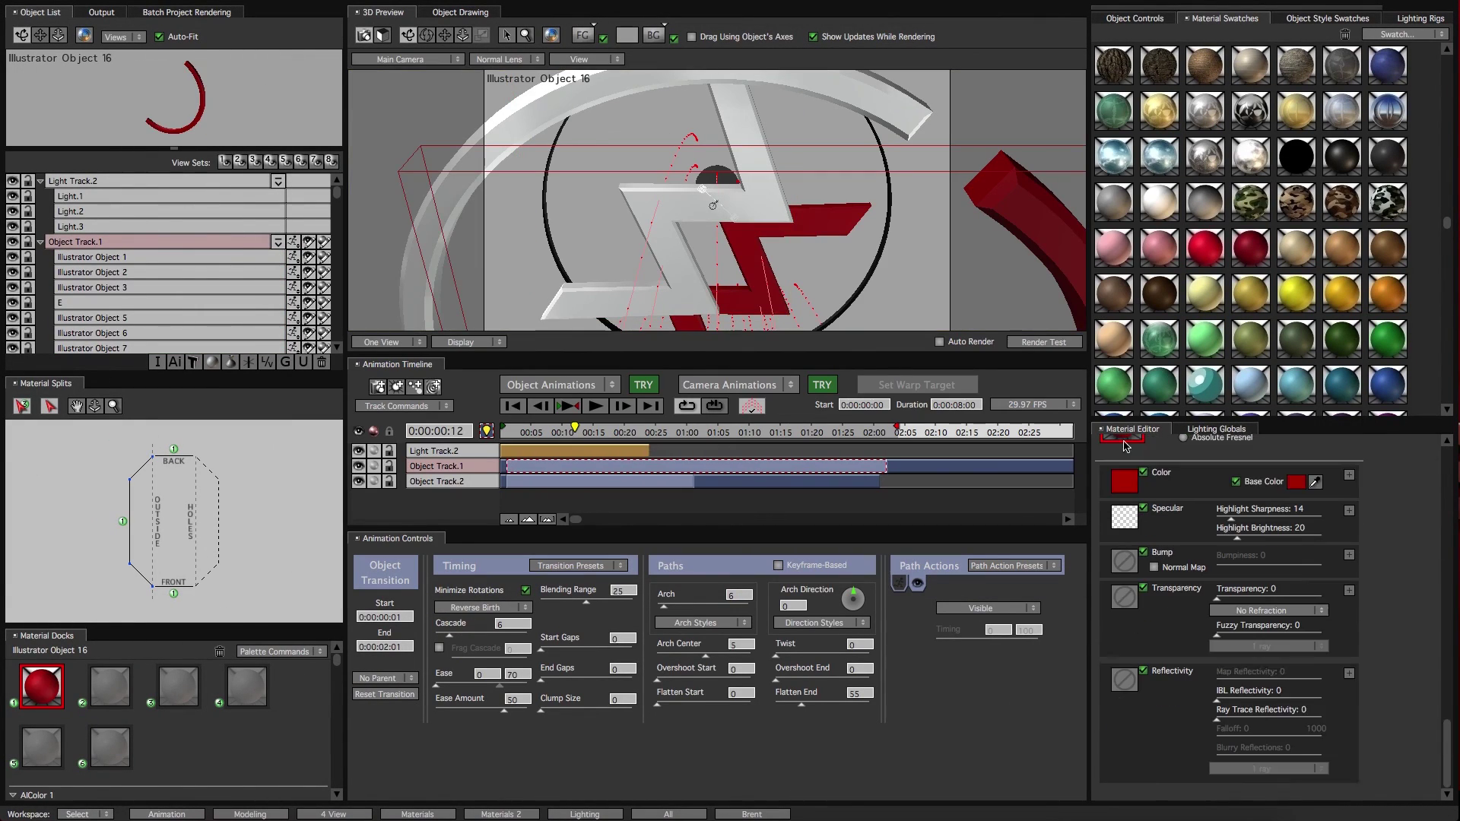
pyautogui.click(575, 432)
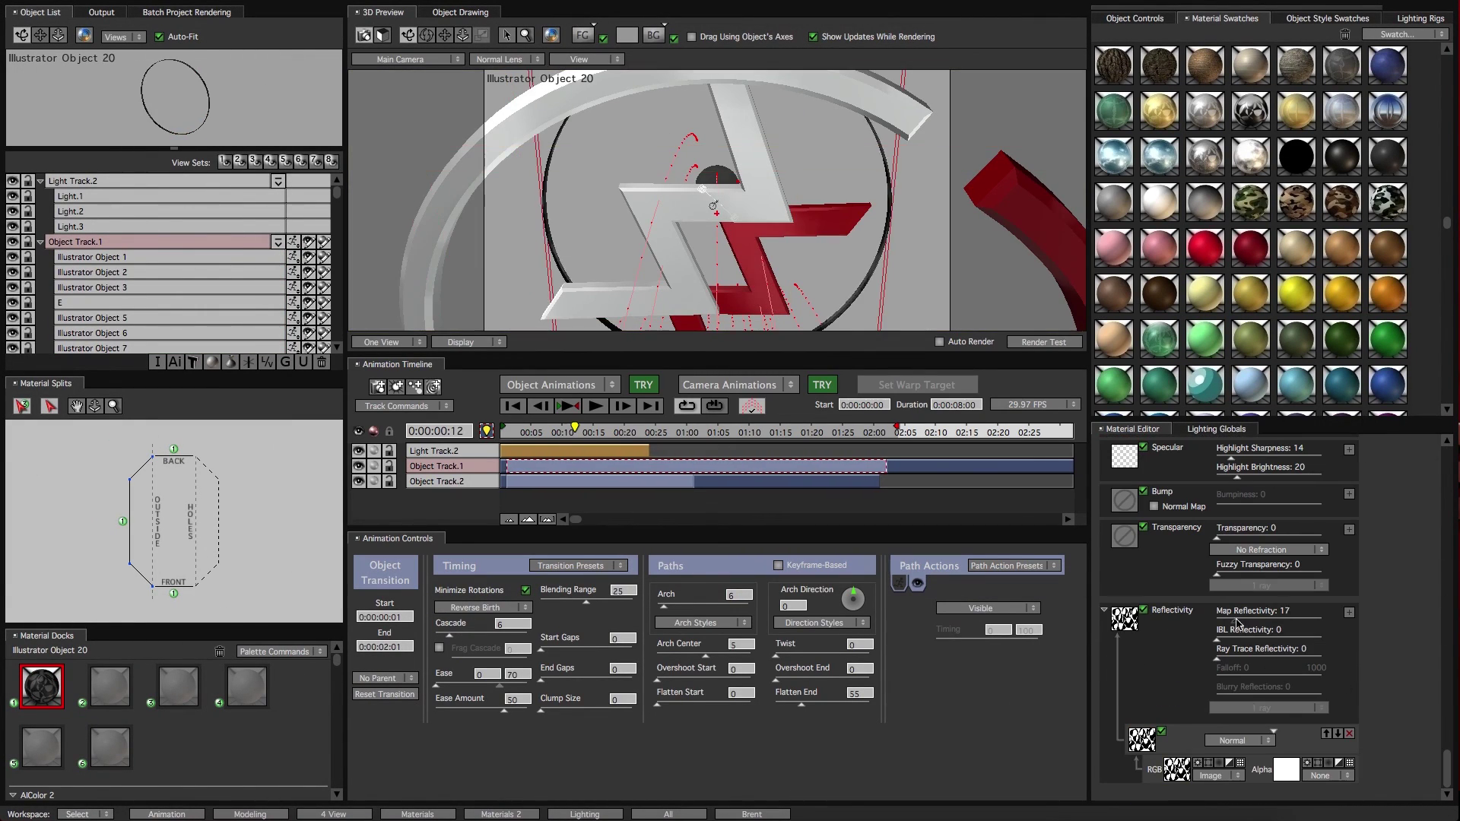